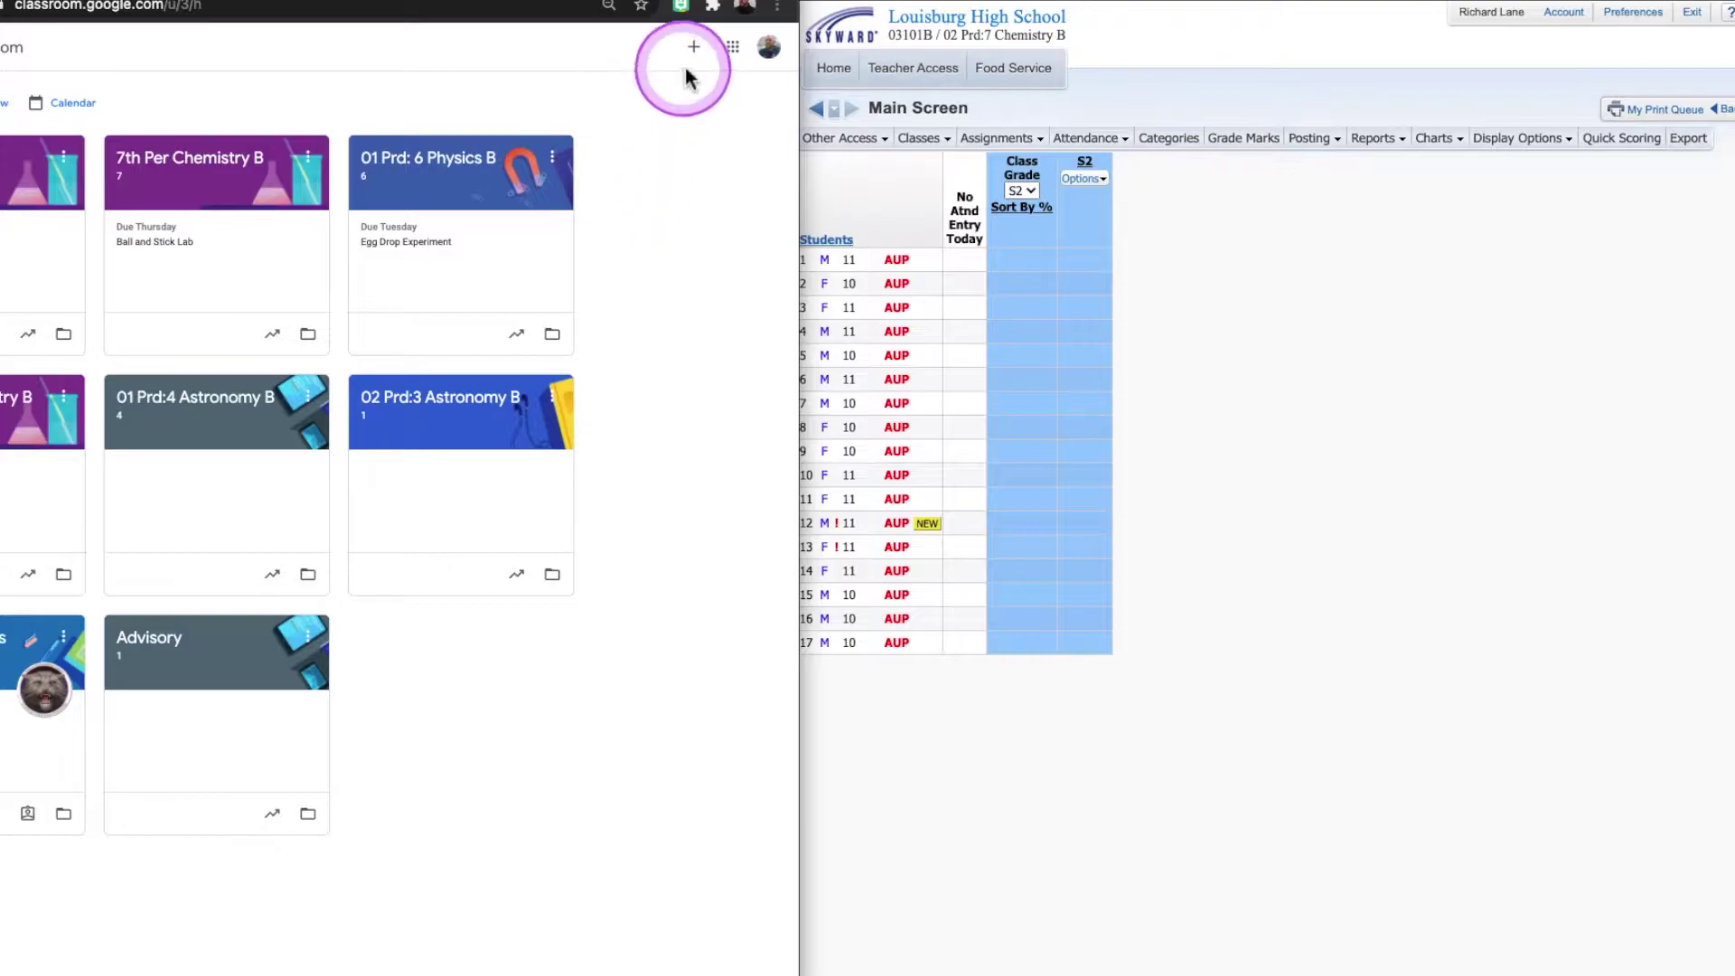
left_click(693, 47)
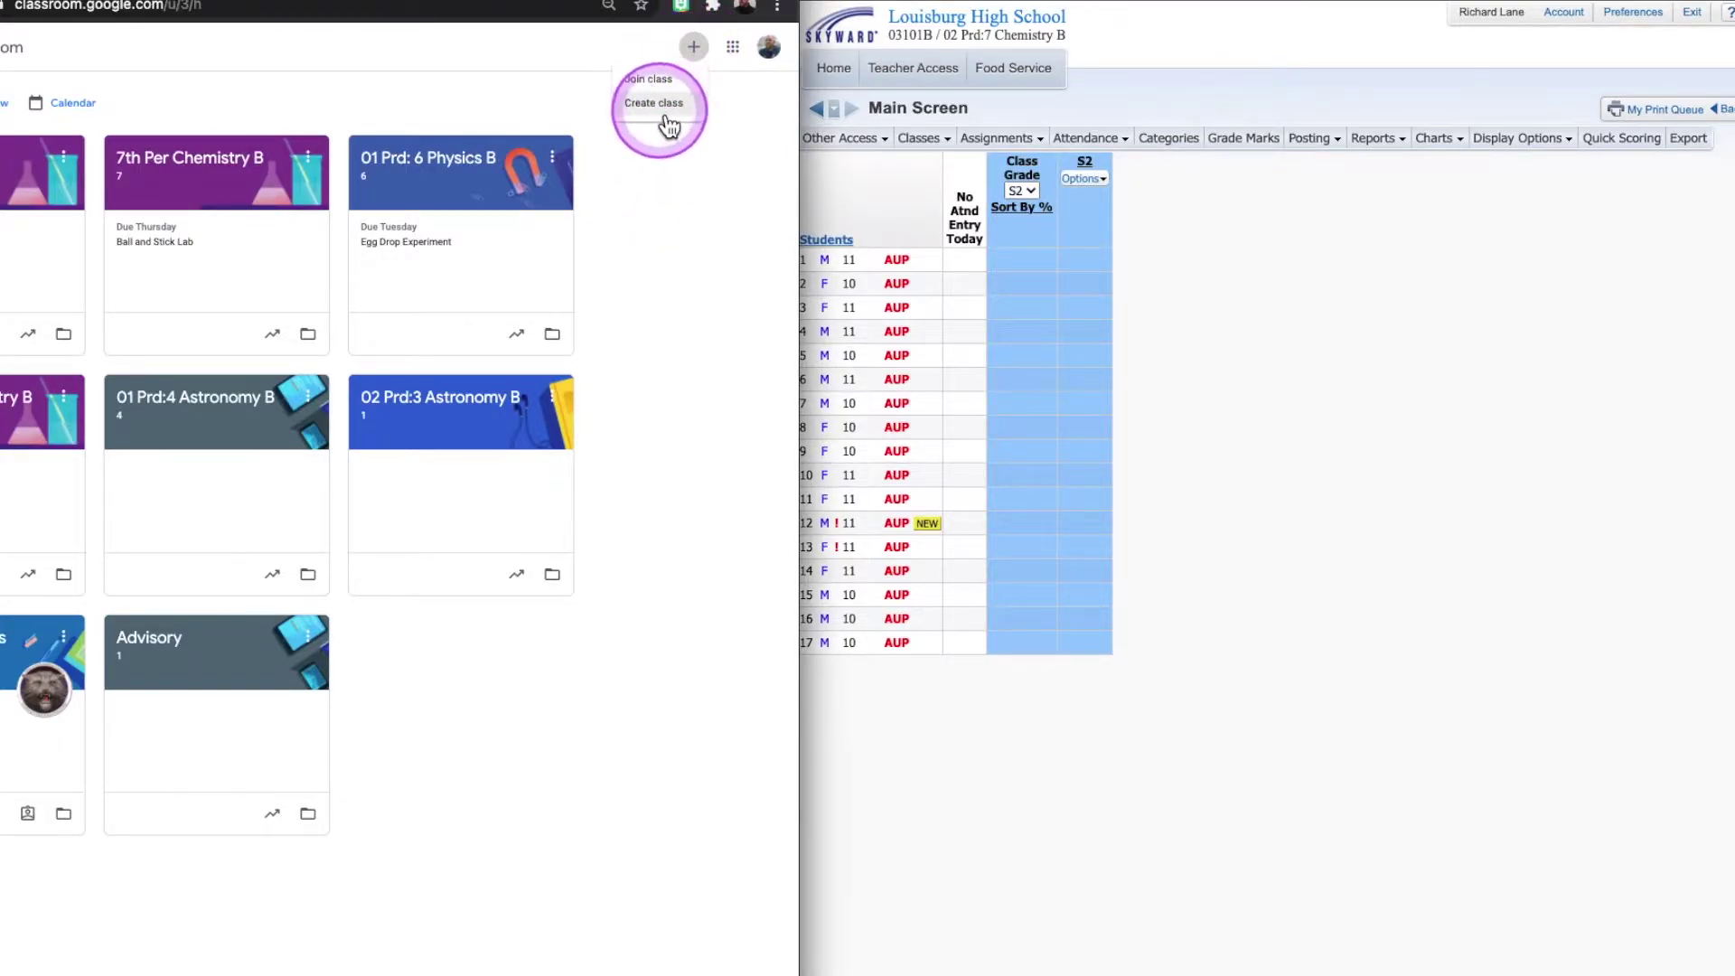
left_click(653, 103)
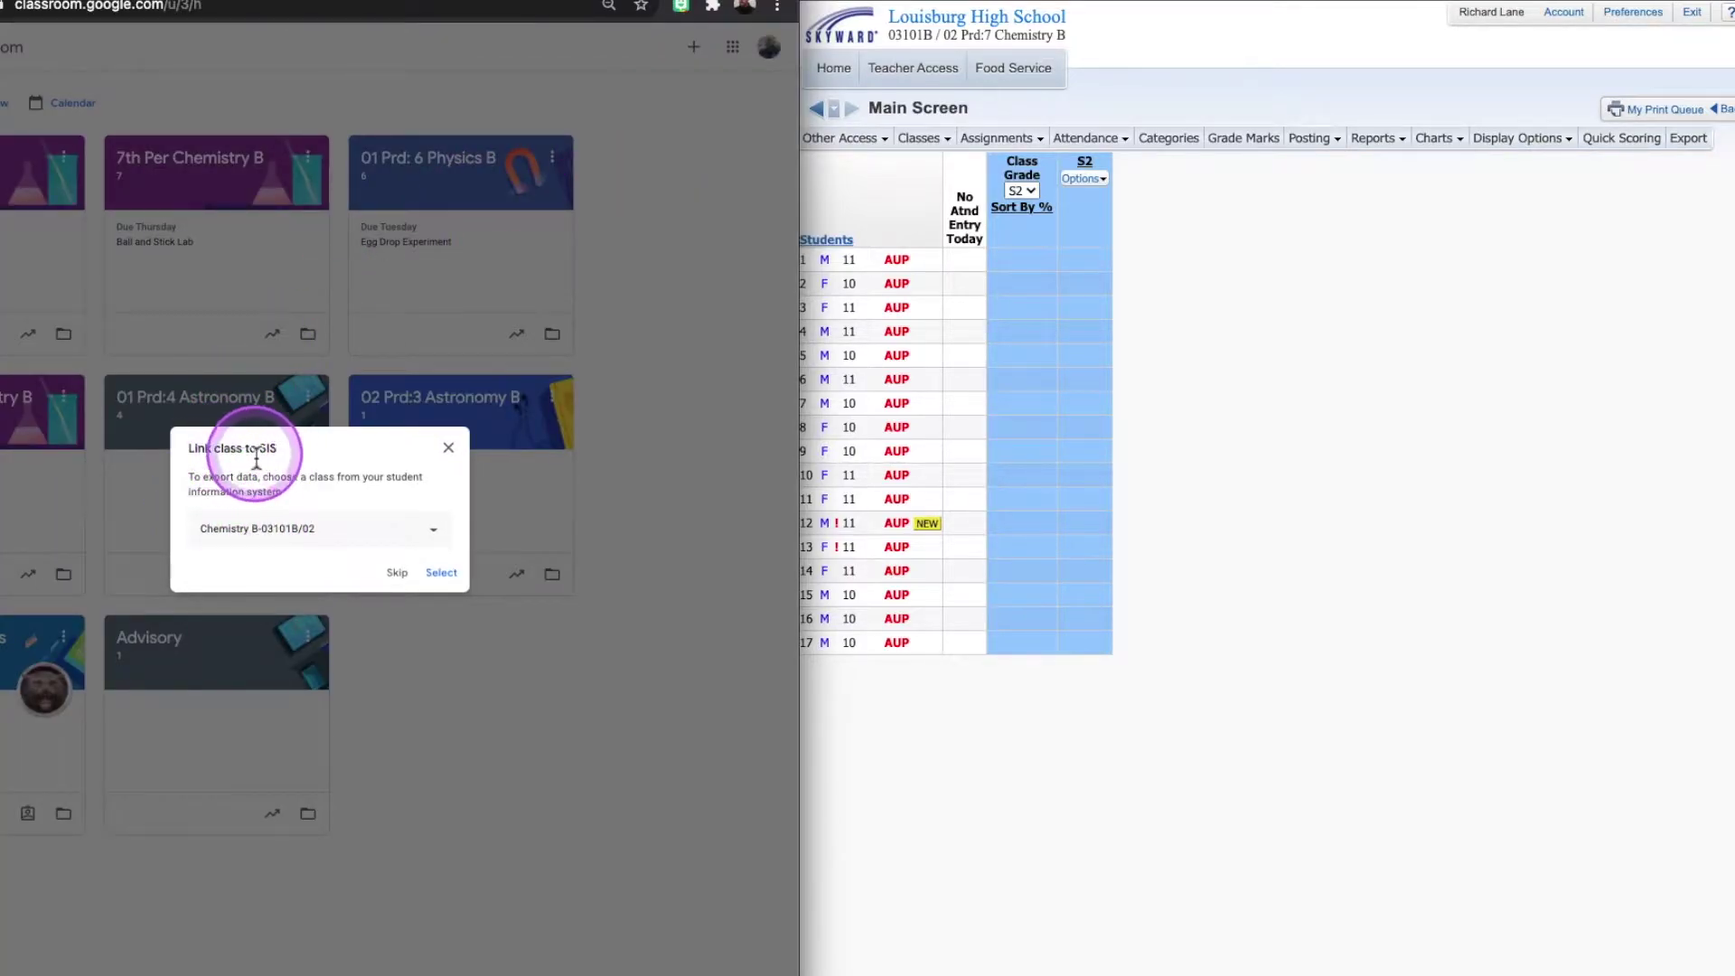
left_click(271, 542)
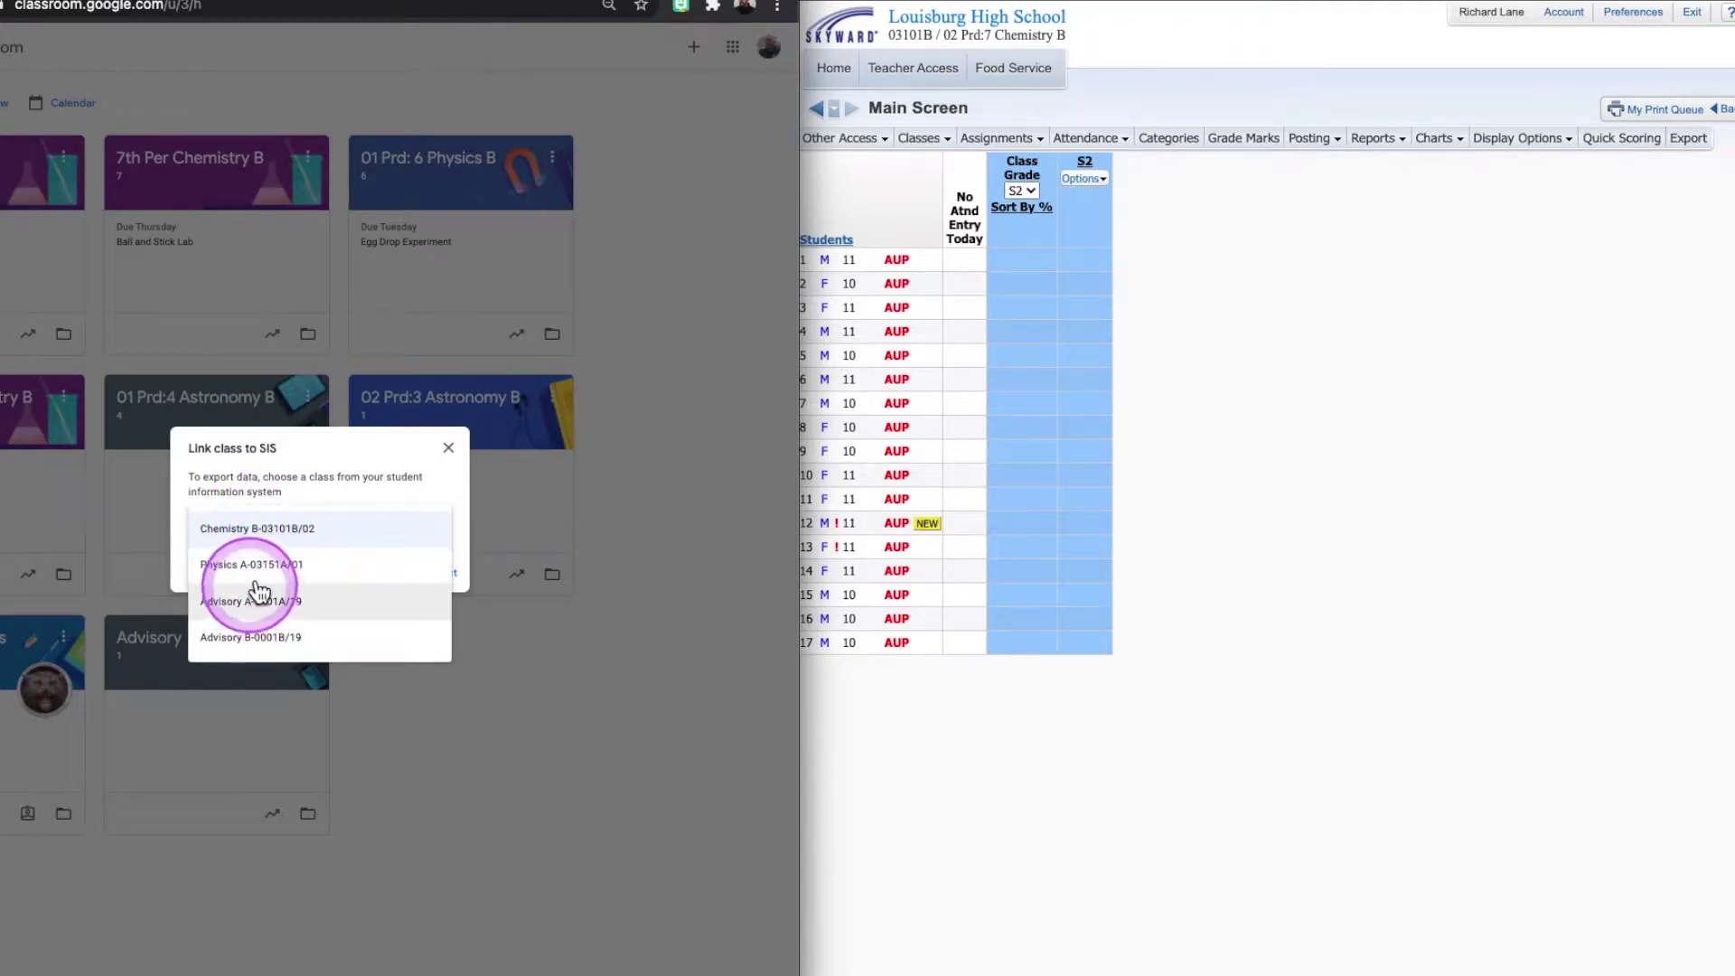
left_click(353, 459)
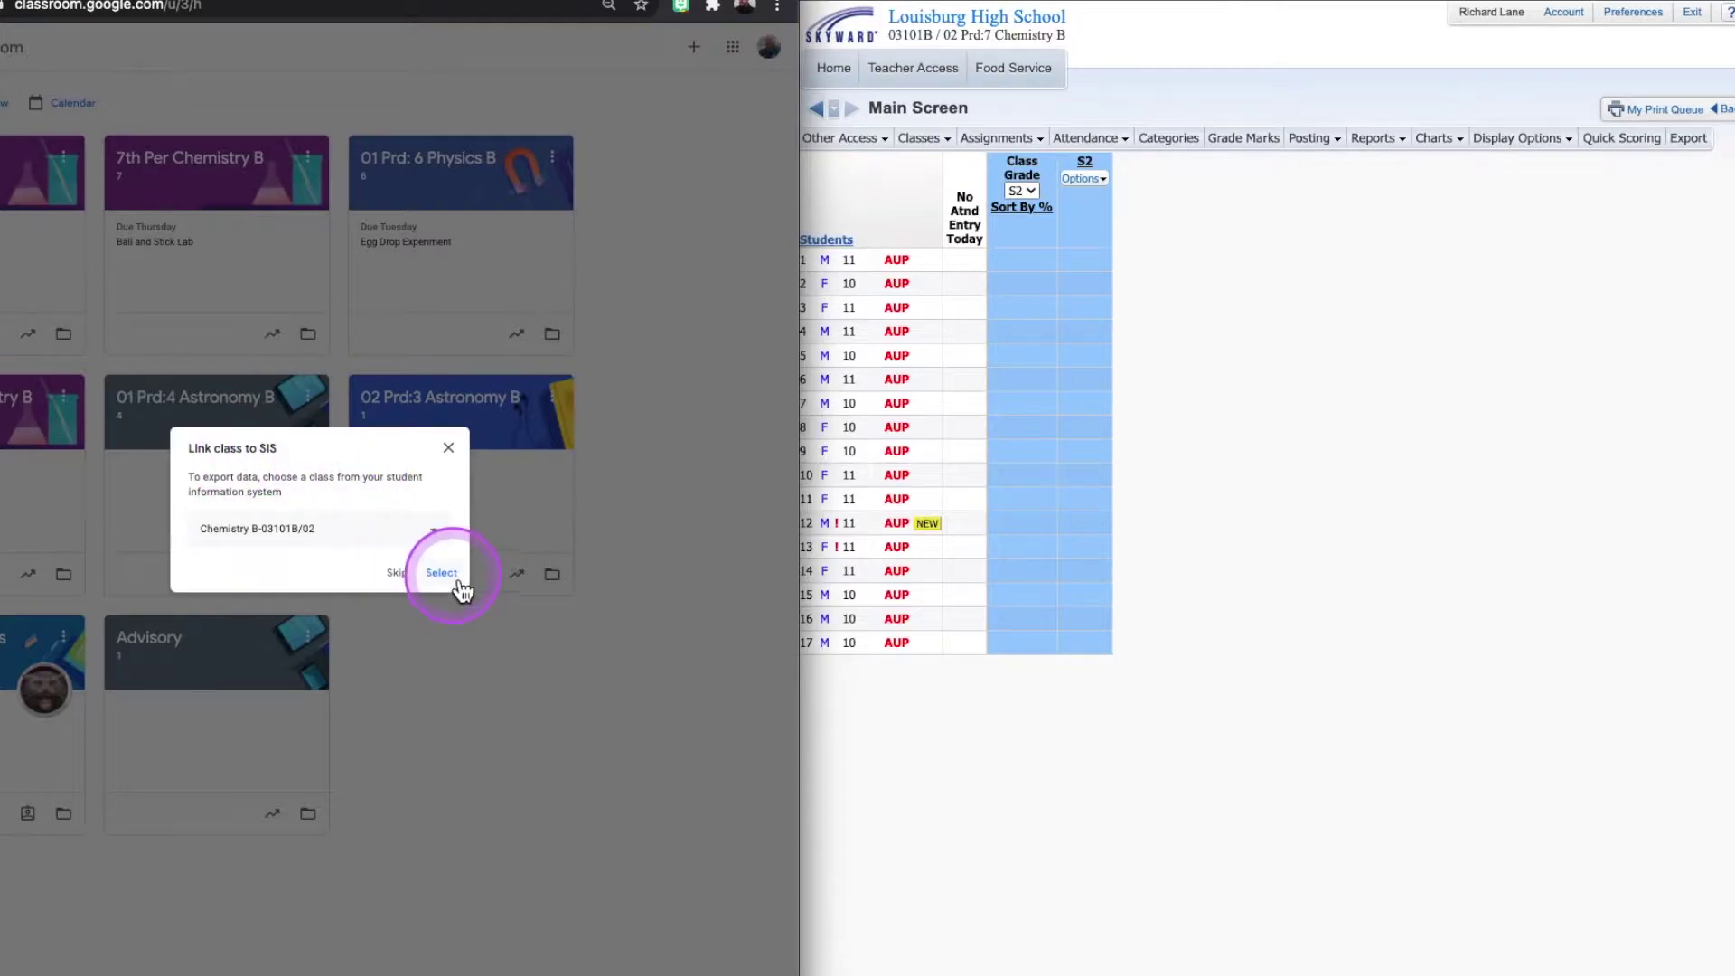
left_click(448, 448)
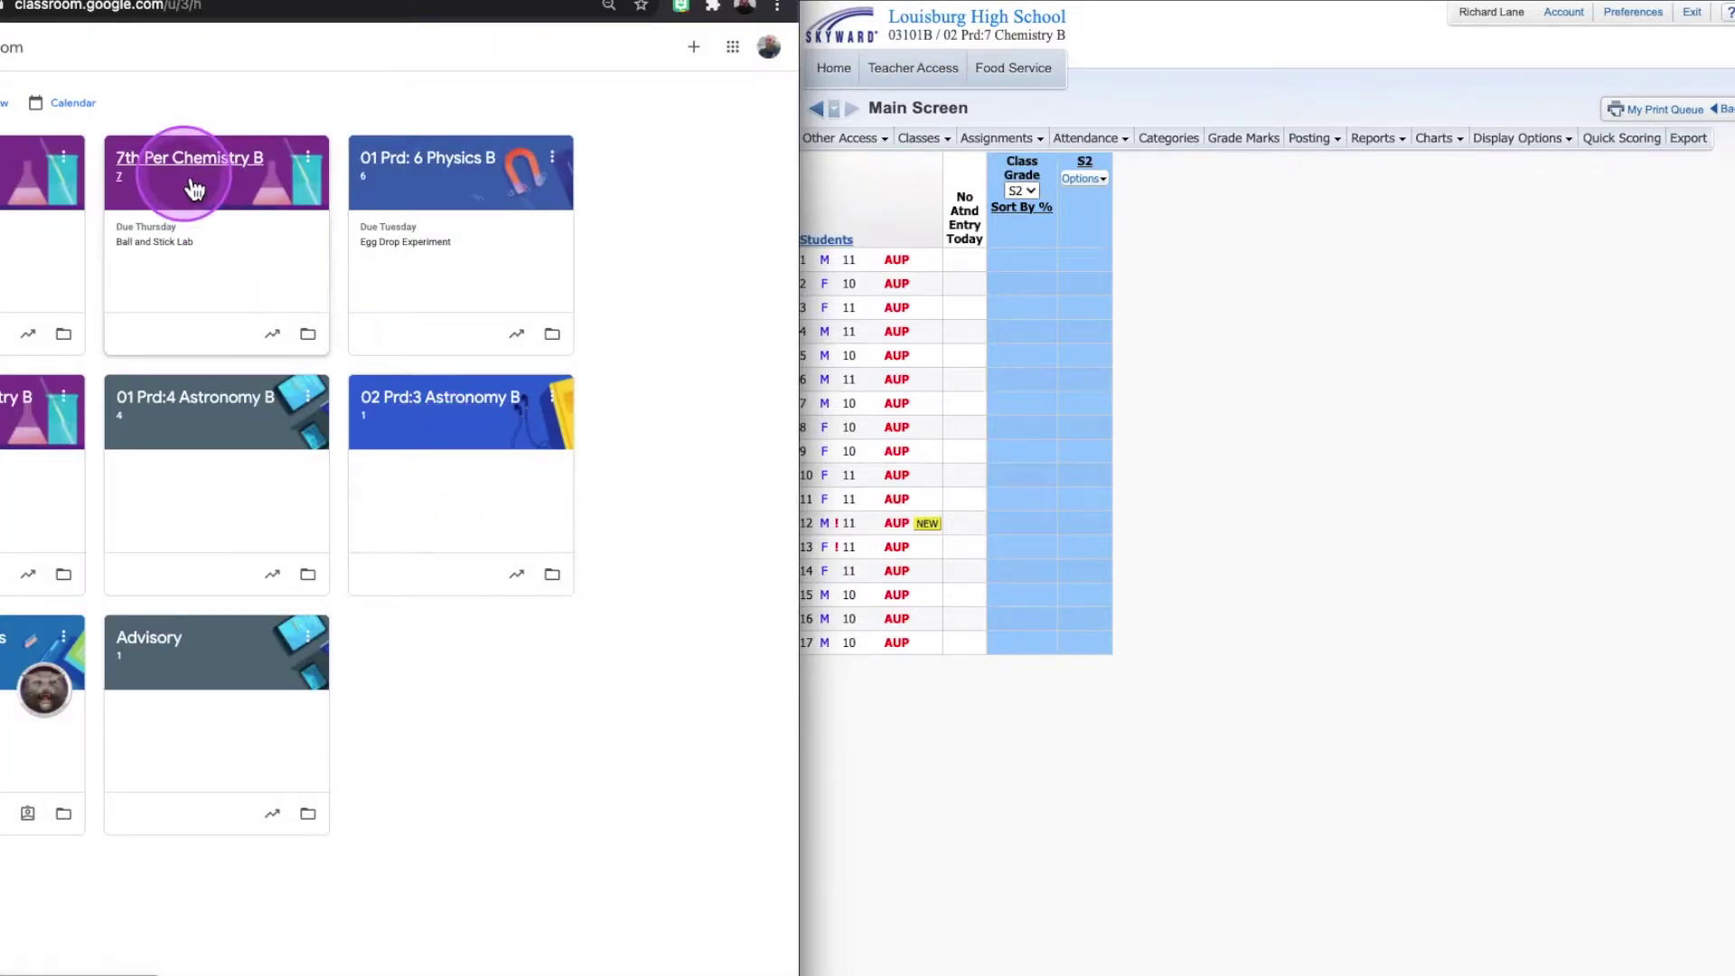
Step: Link the 7th Per Chemistry B class to the student information system class Chemistry B-03101B/02 in its class settings
left_click(181, 175)
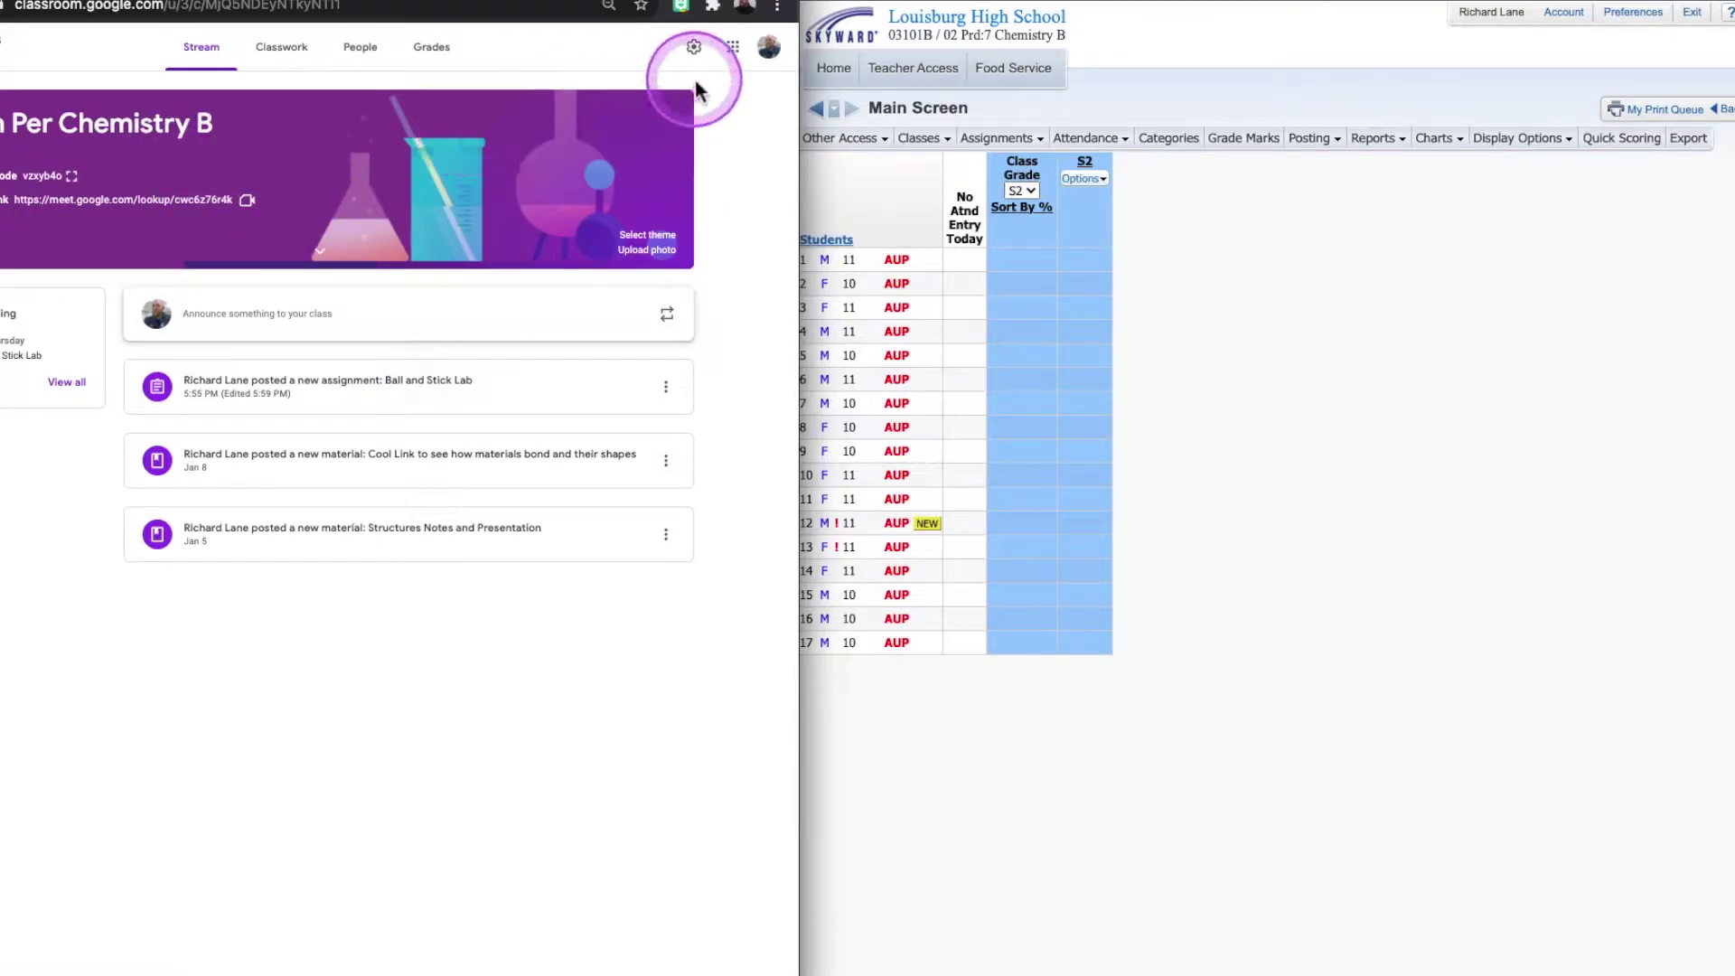
left_click(693, 48)
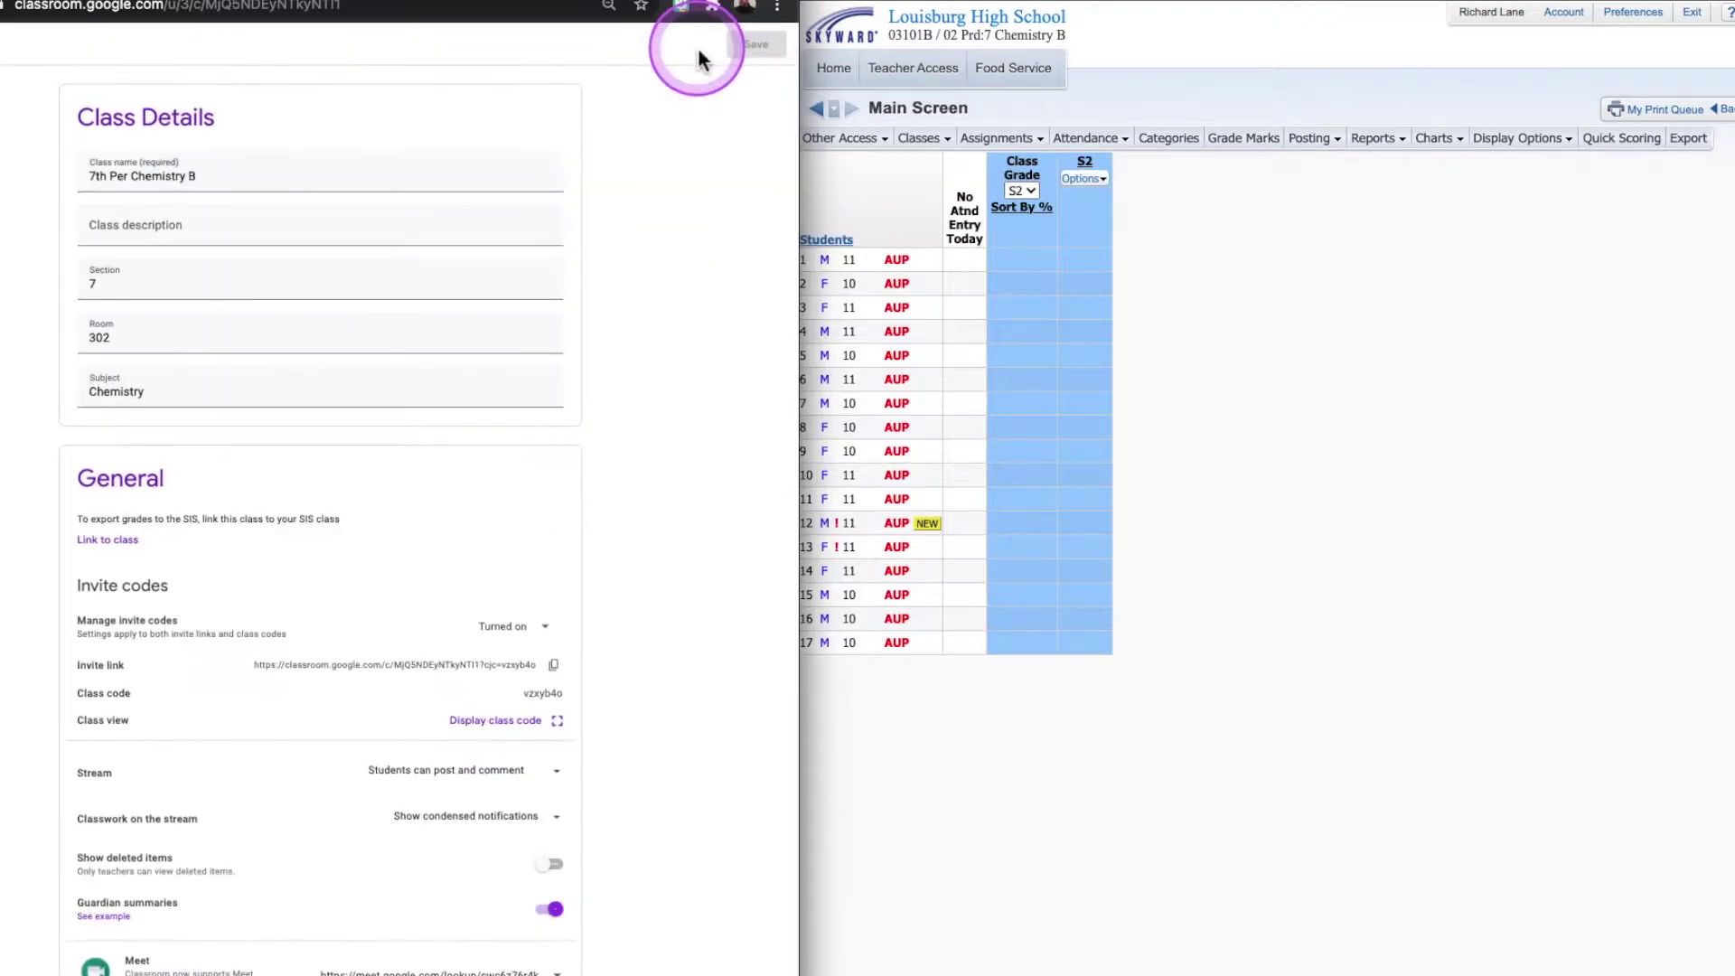
left_click(107, 539)
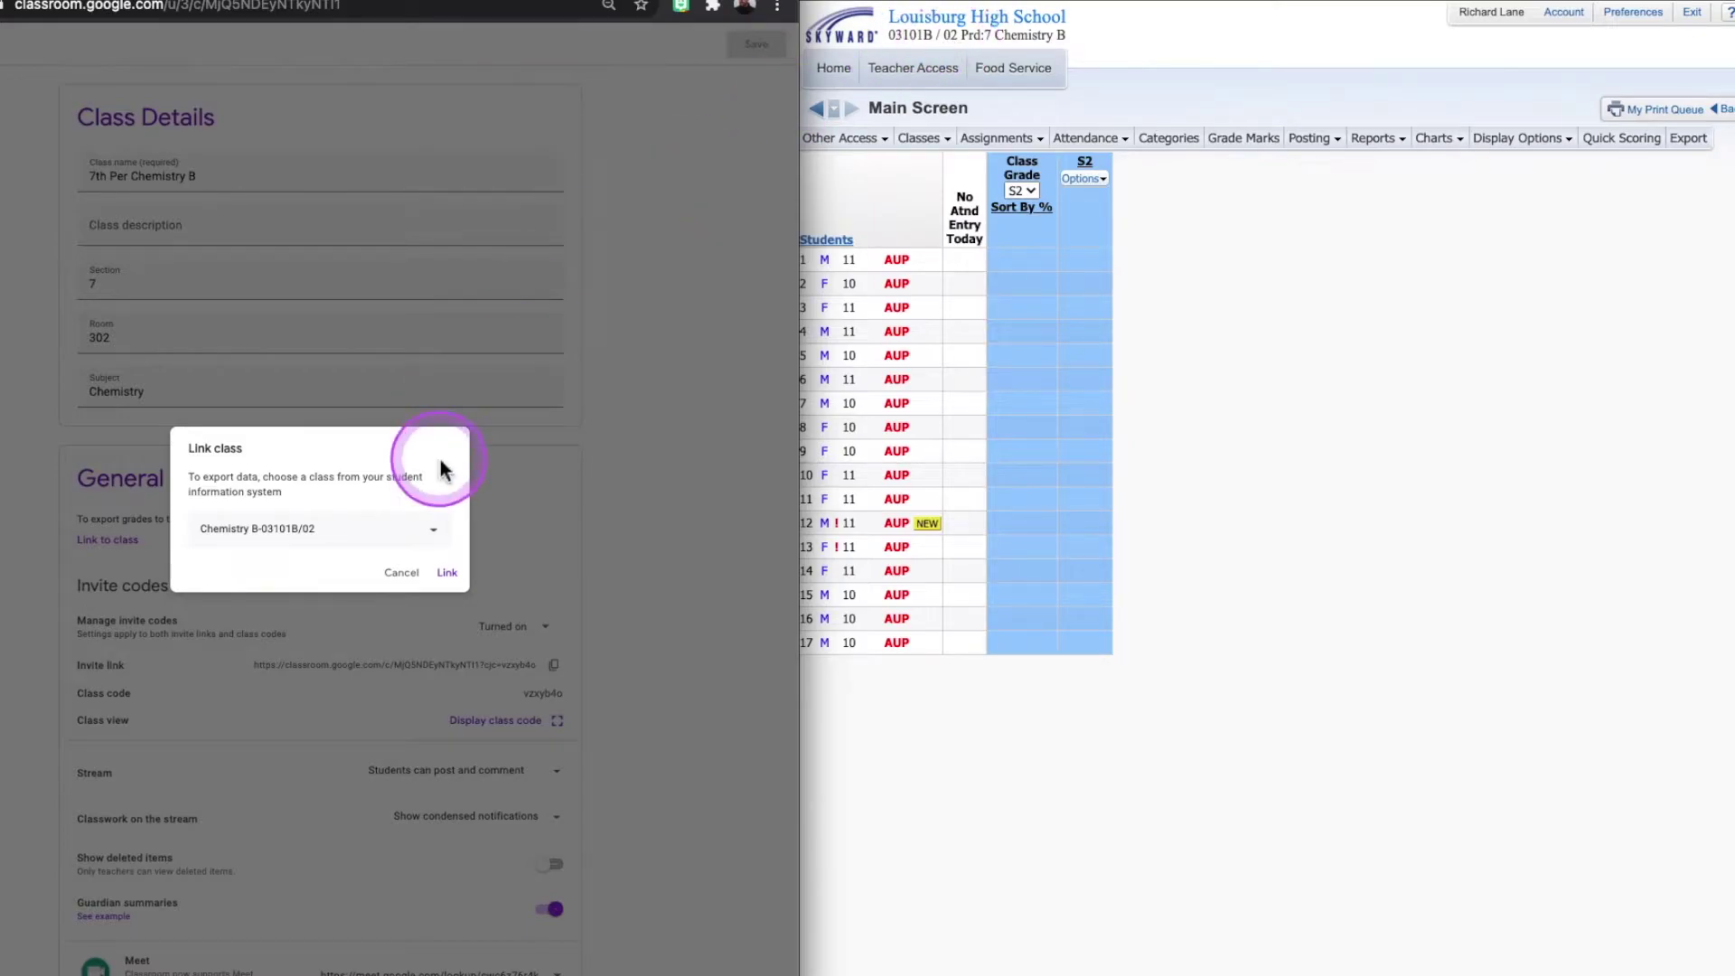
left_click(448, 575)
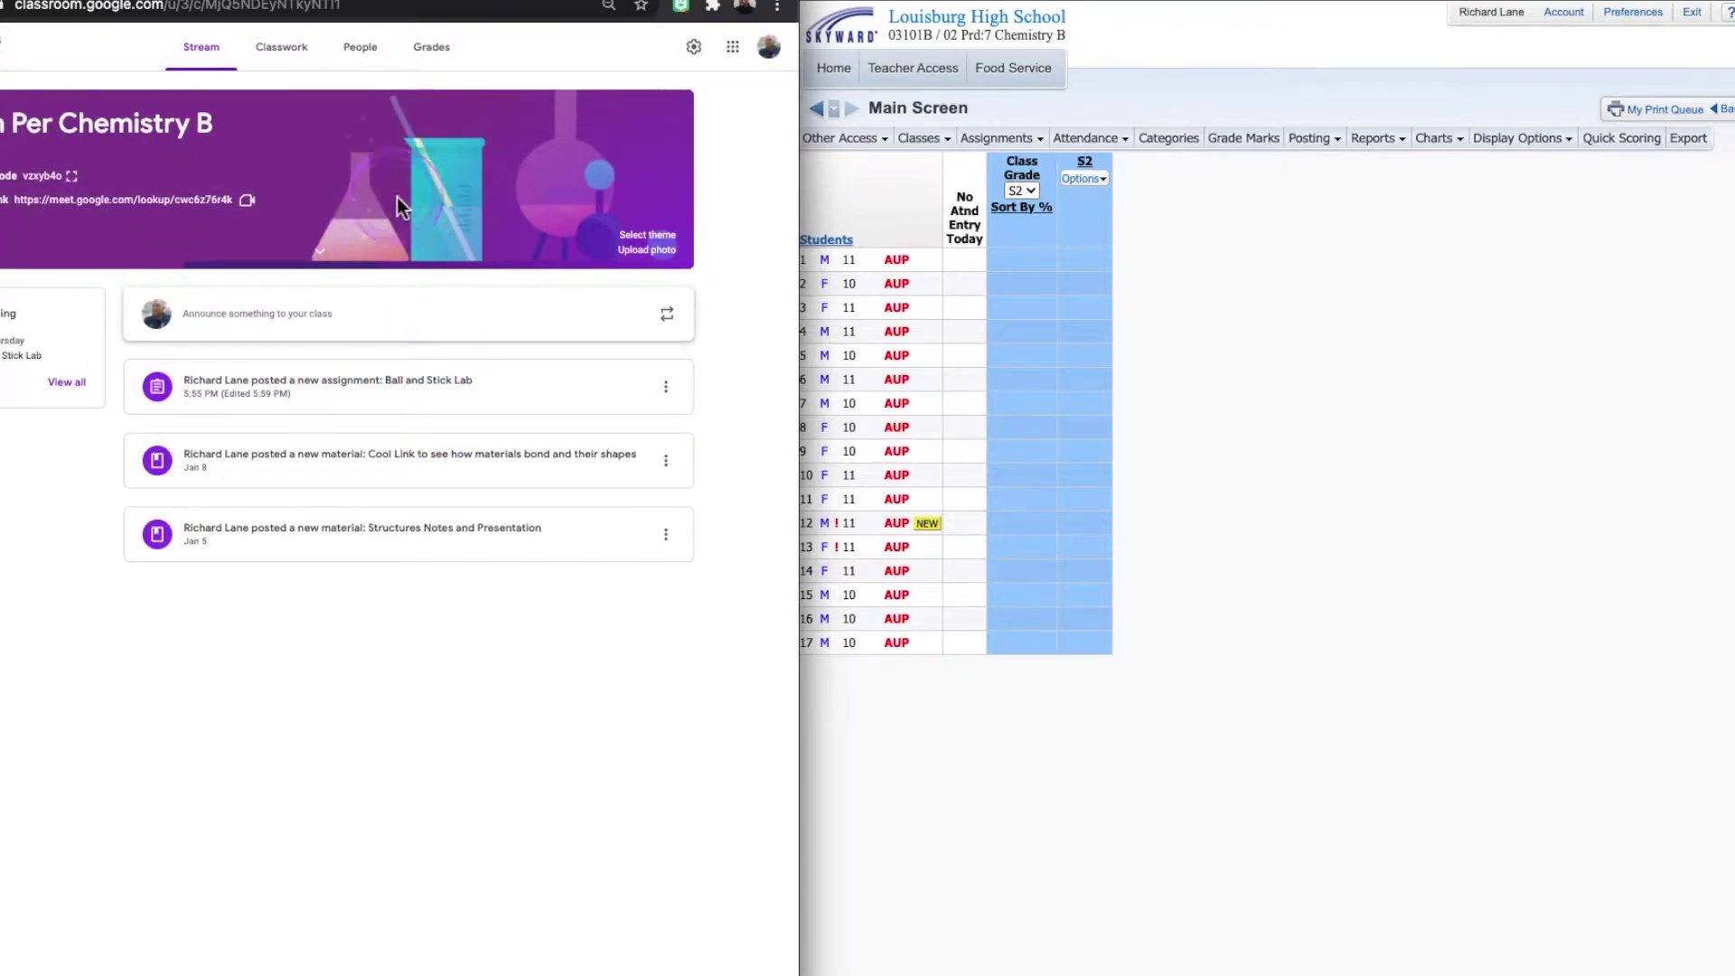
Step: Start a new classwork assignment titled "test" in 7th Per Chemistry B and set its grade category to LAB
left_click(284, 60)
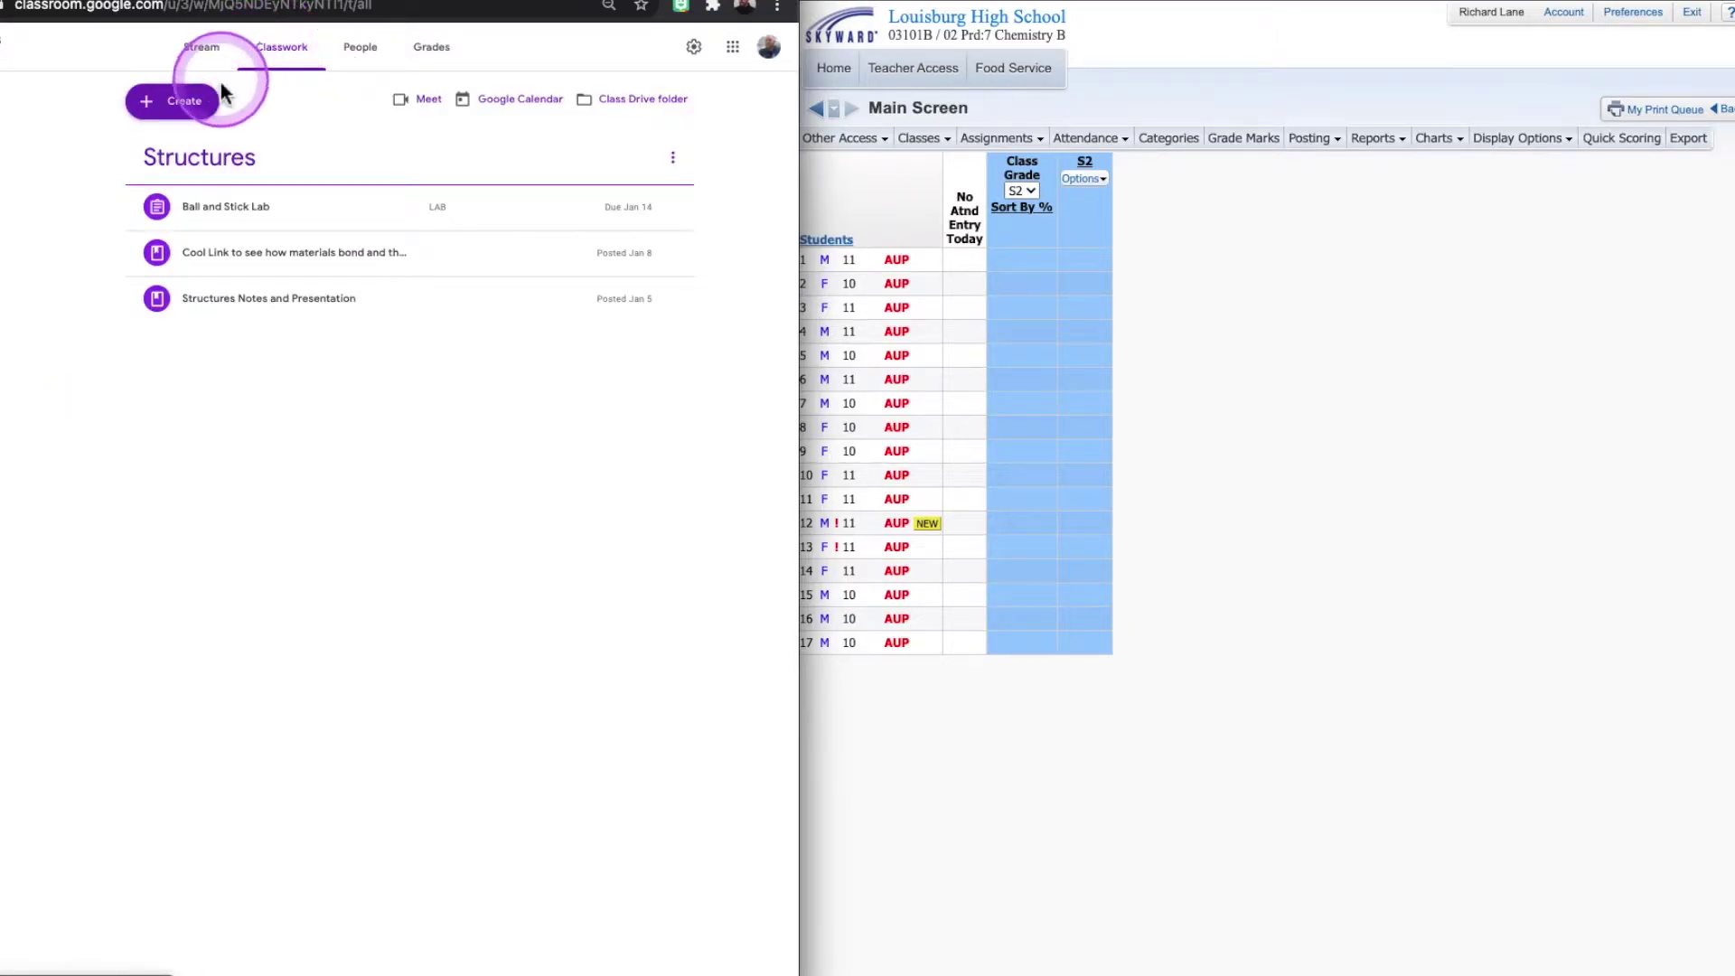
left_click(185, 106)
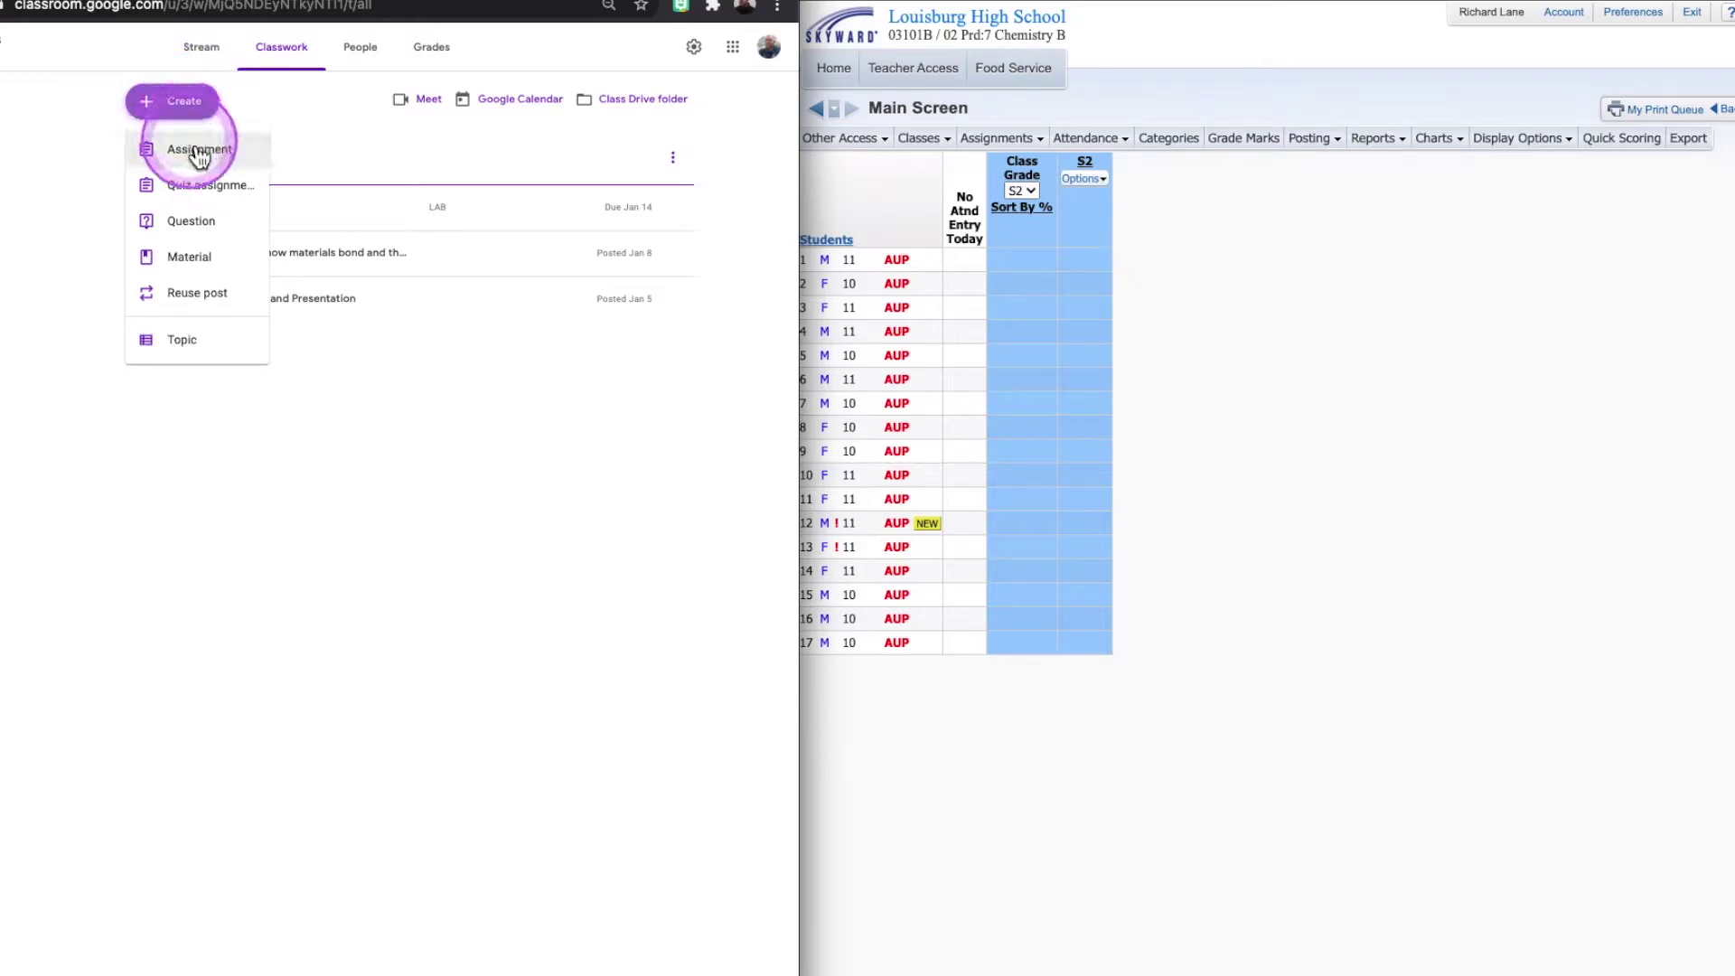
left_click(200, 153)
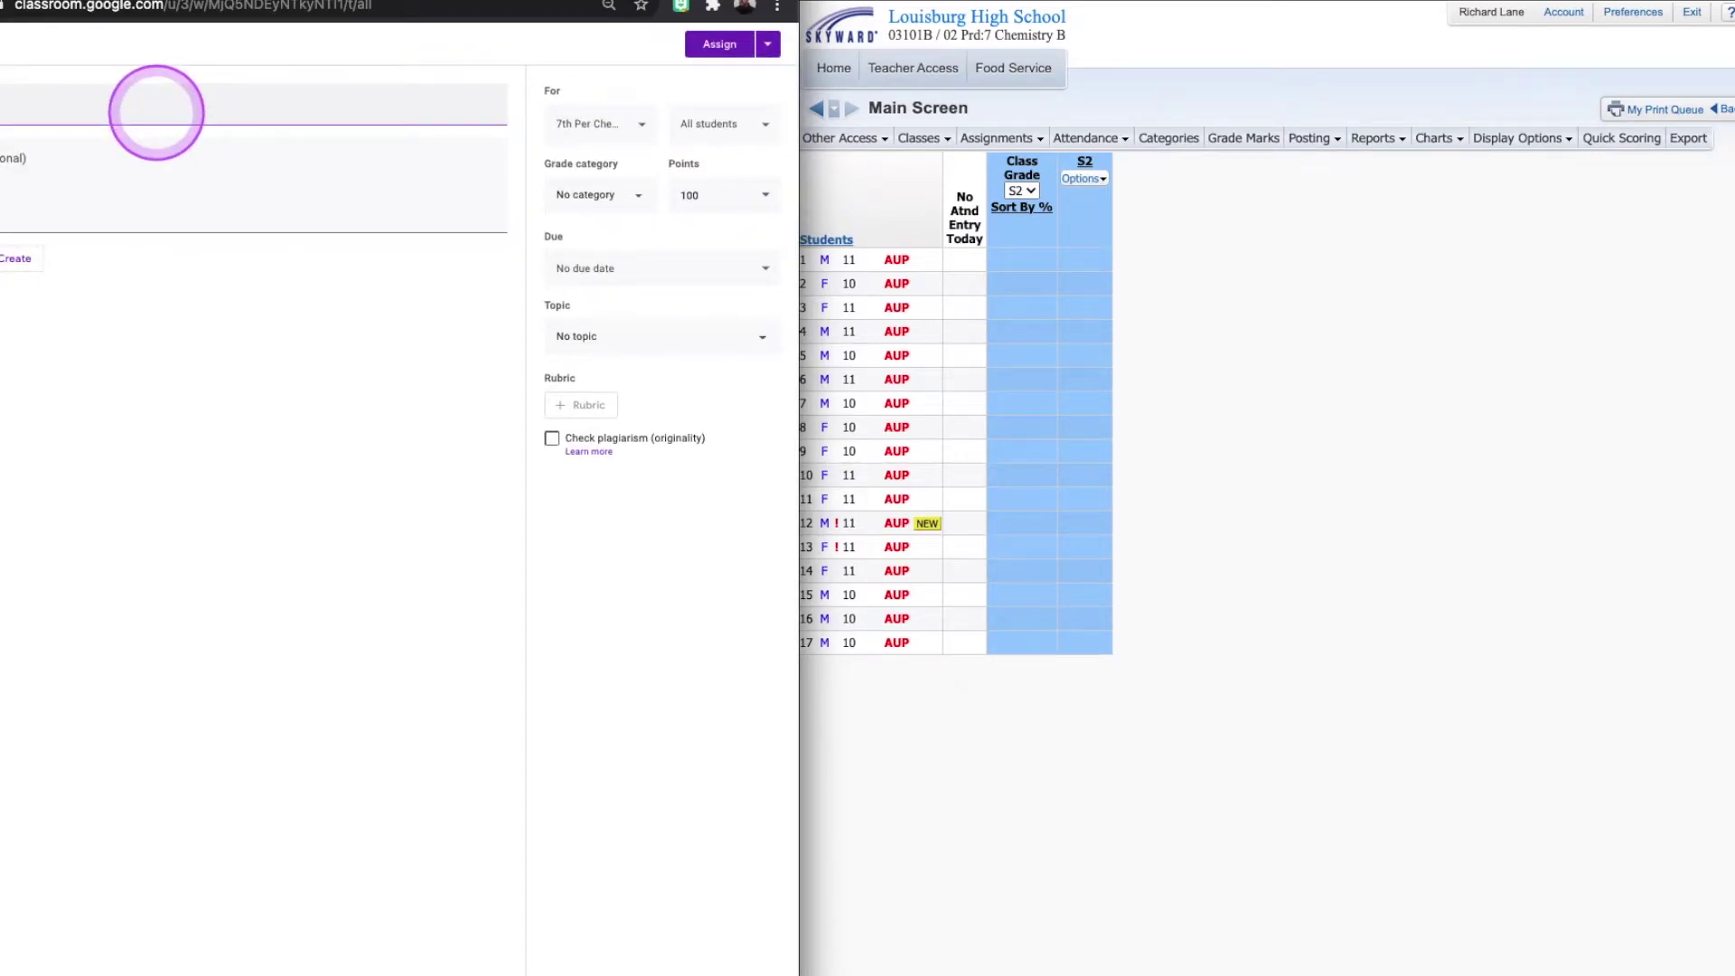
left_click(584, 197)
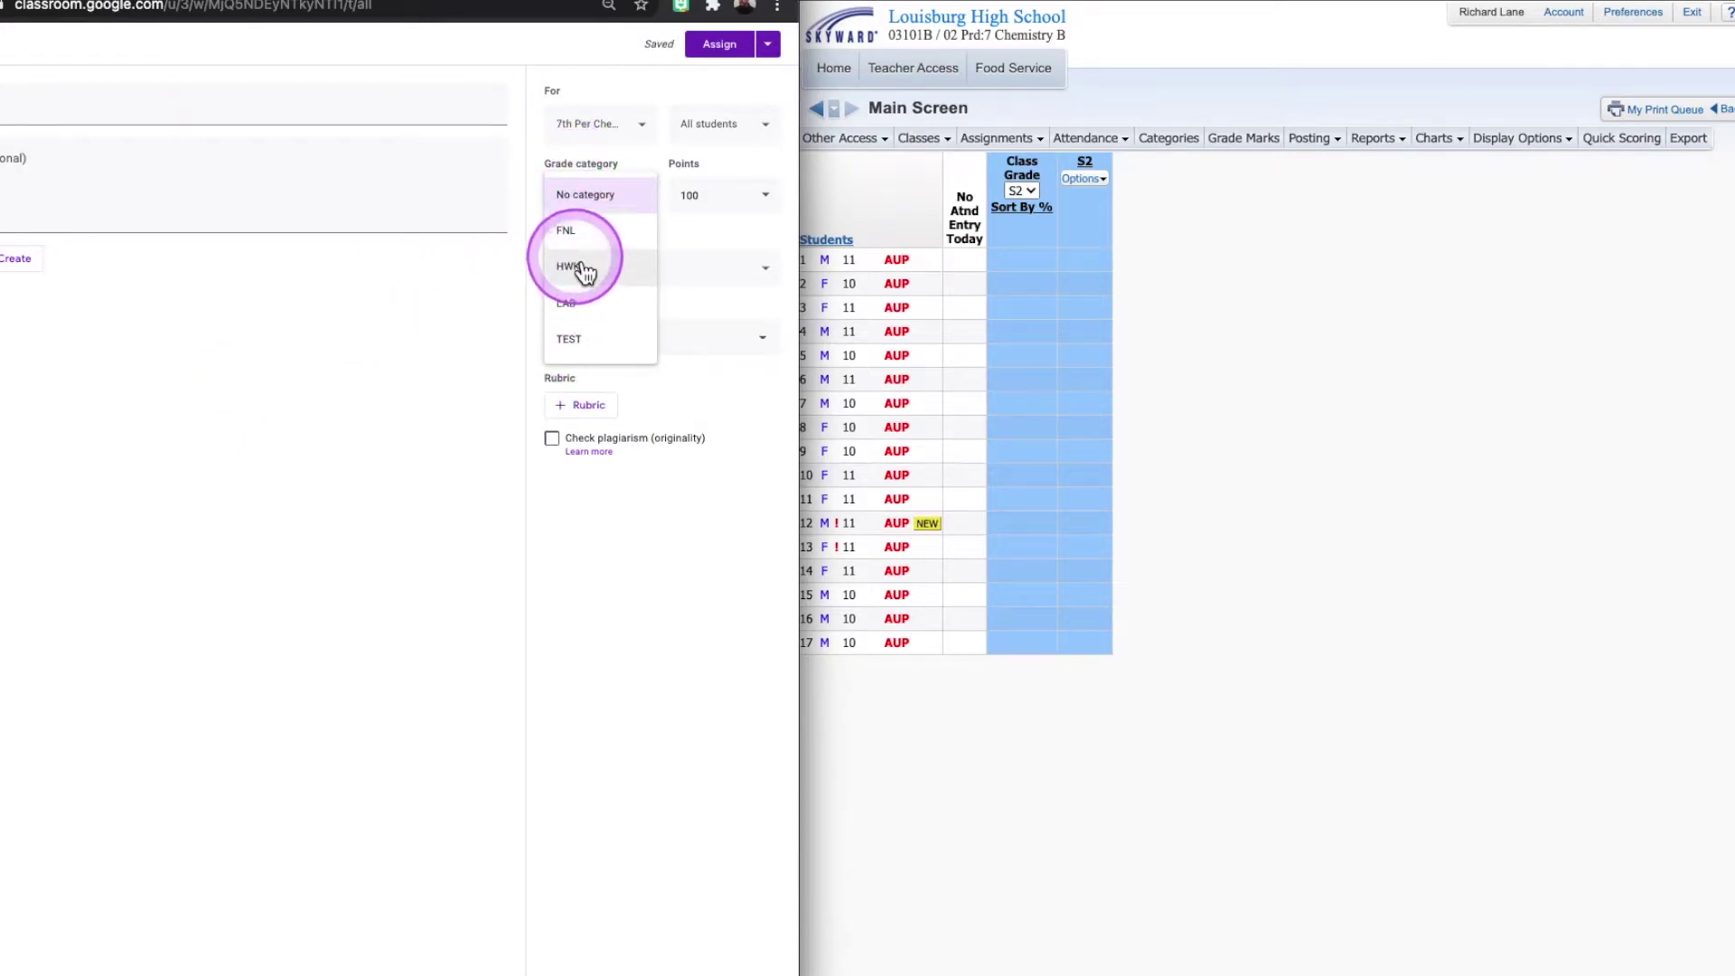
left_click(581, 302)
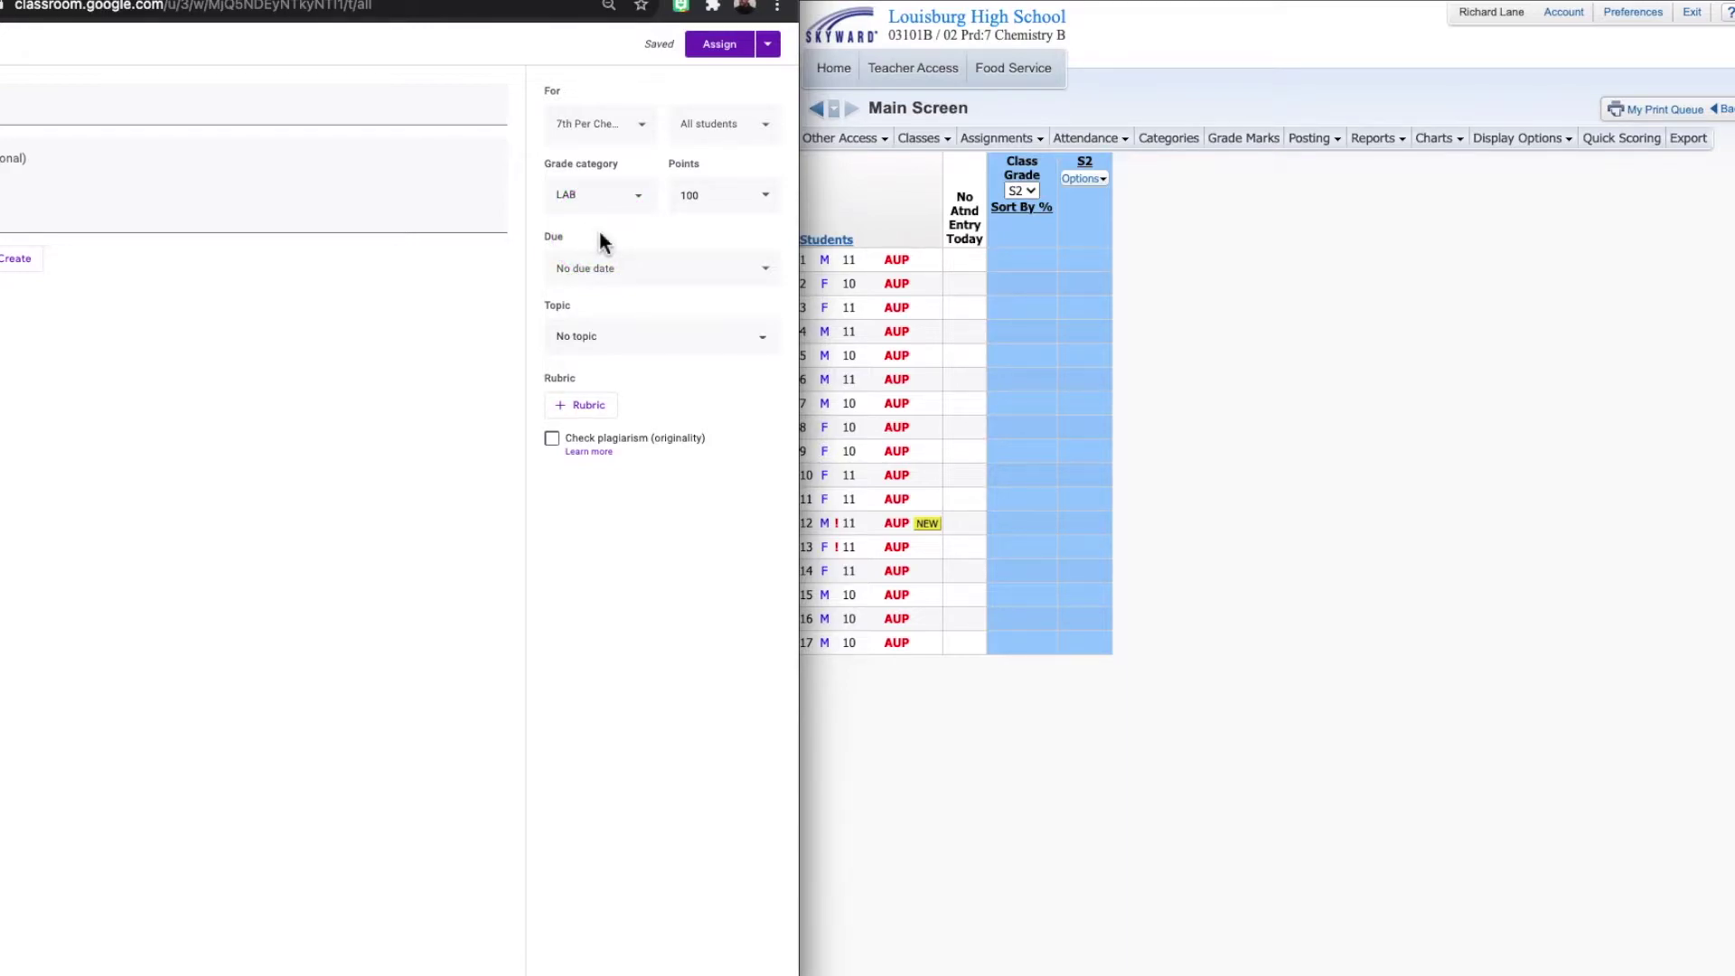
Step: Set the due date of the test assignment to January 12, 2021
left_click(598, 268)
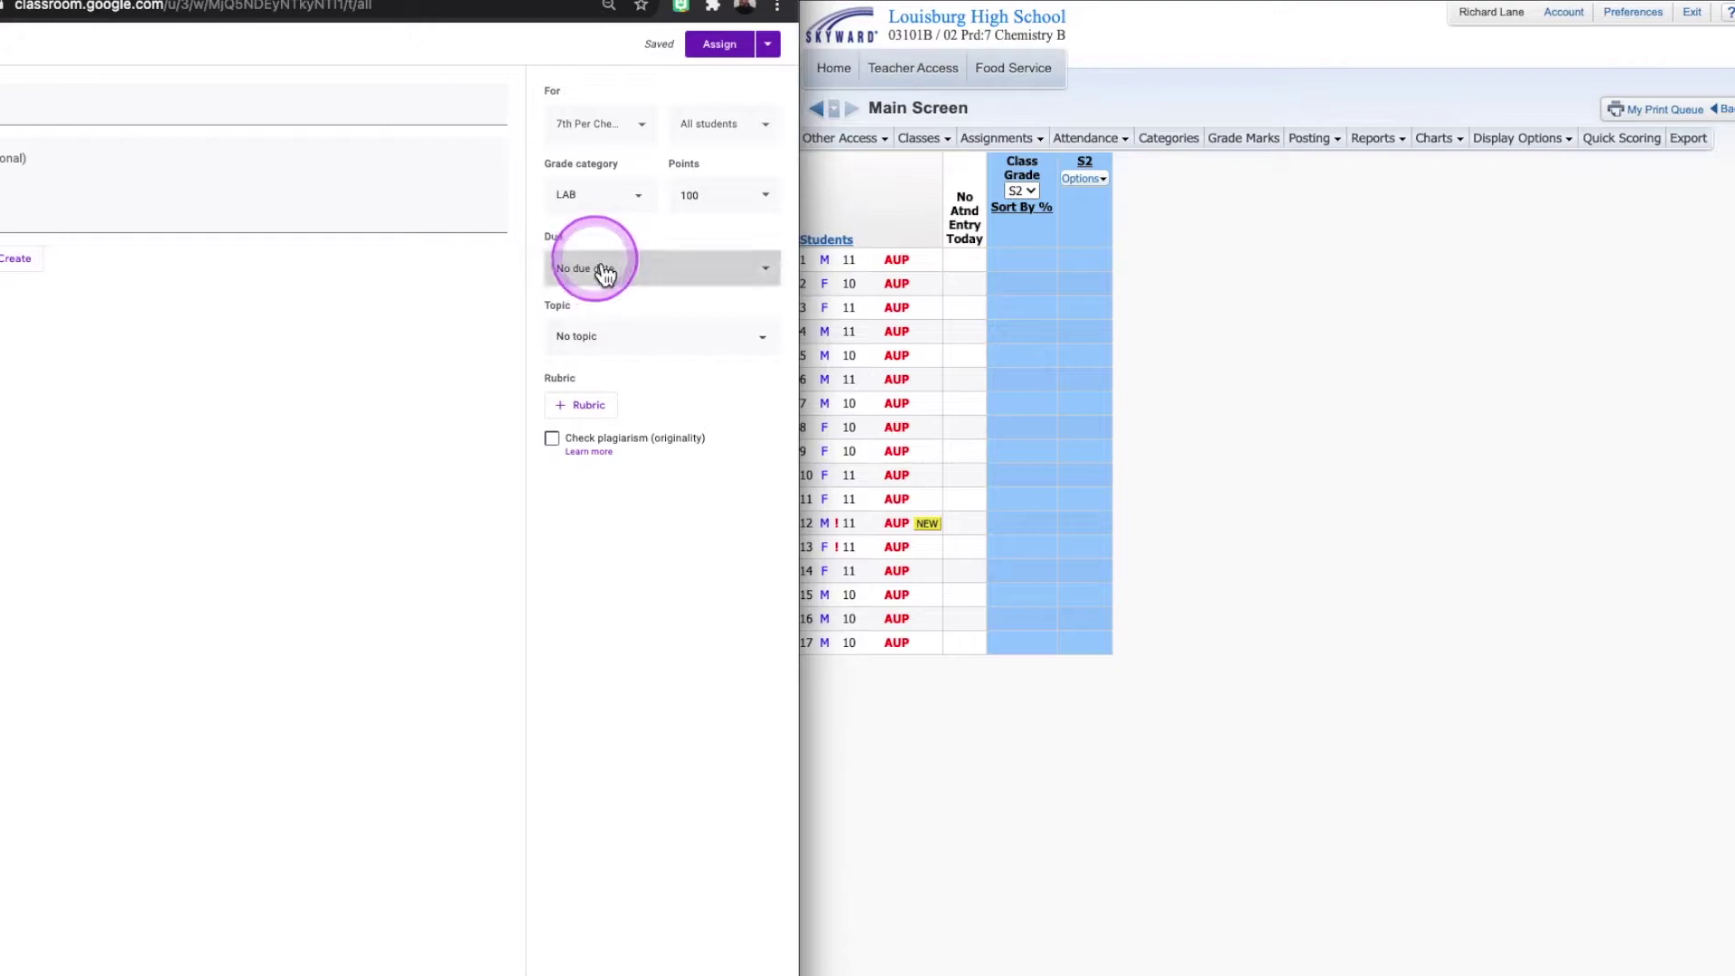
left_click(596, 327)
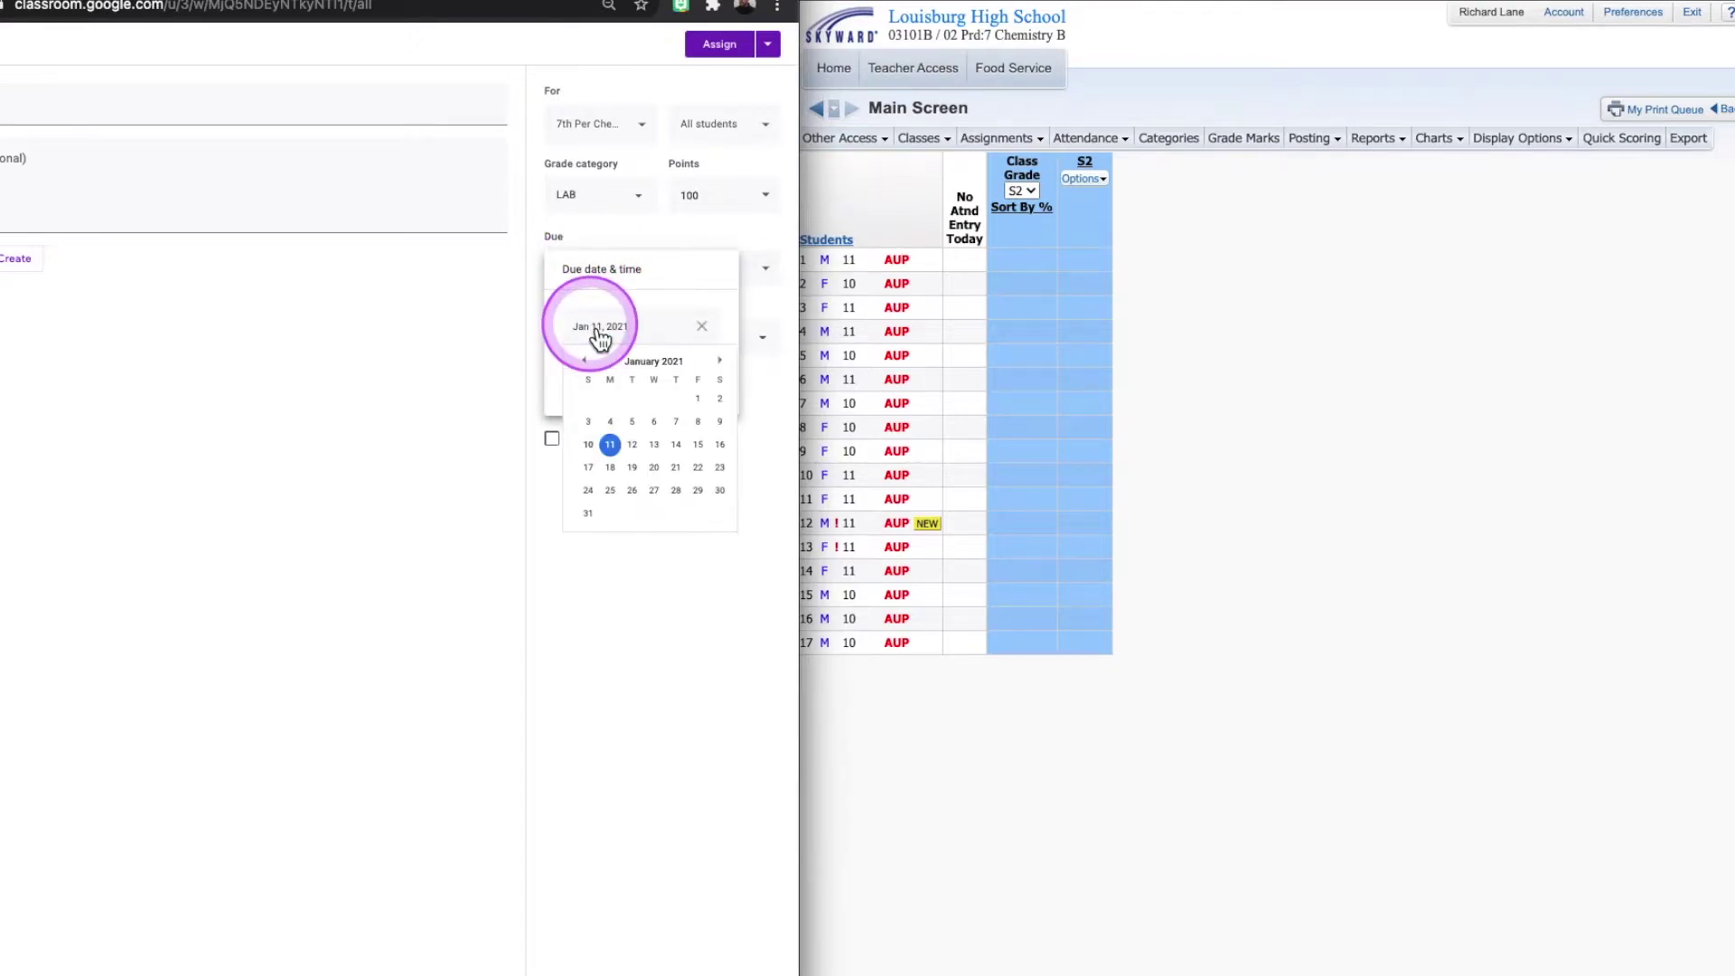
left_click(631, 443)
left_click(491, 437)
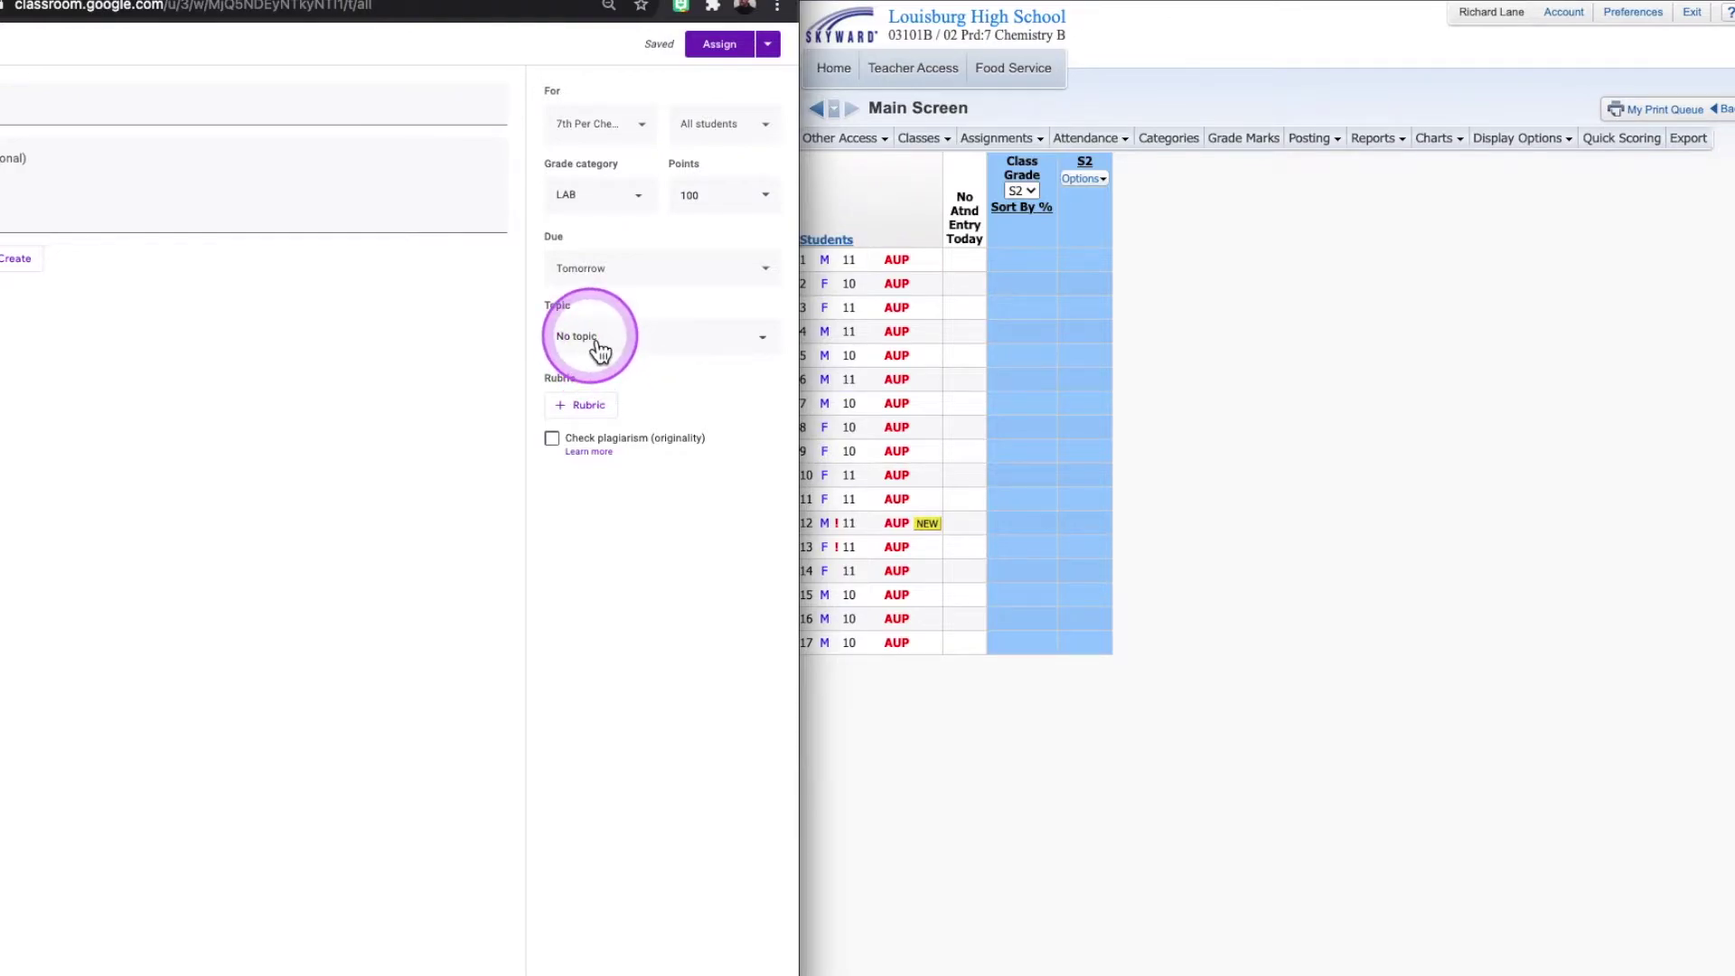
Step: Set the test assignment's points to 10 and assign it to the class
left_click(710, 194)
left_click_drag(710, 194, 667, 201)
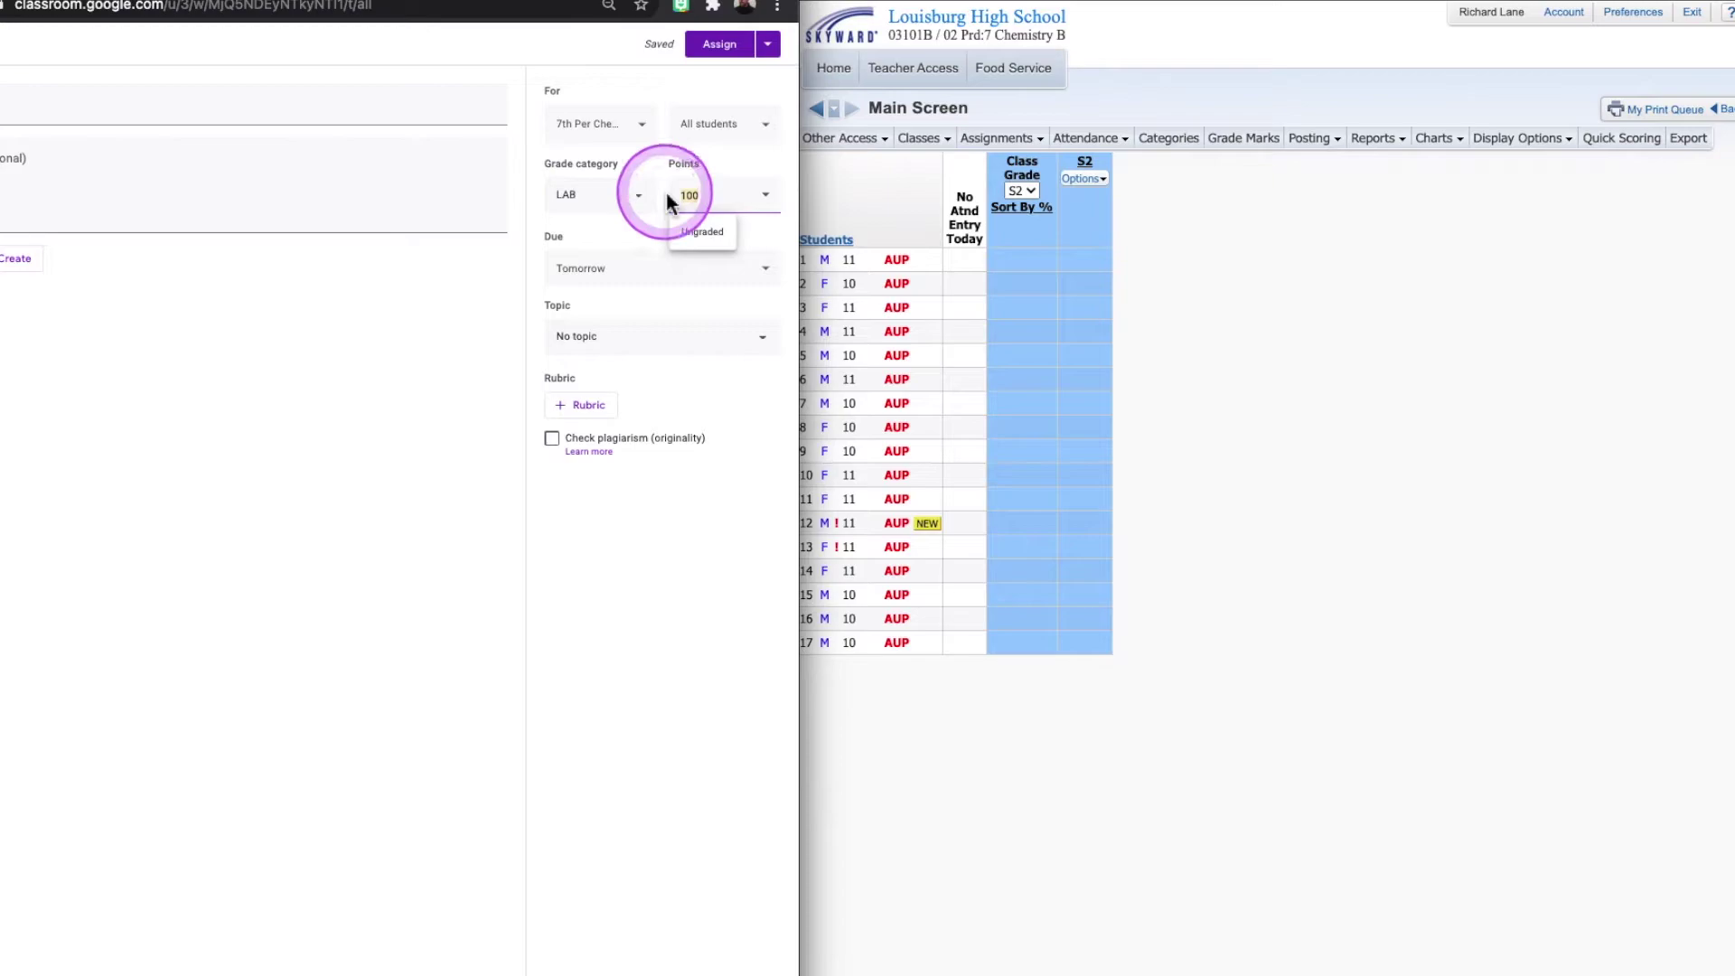
type("10")
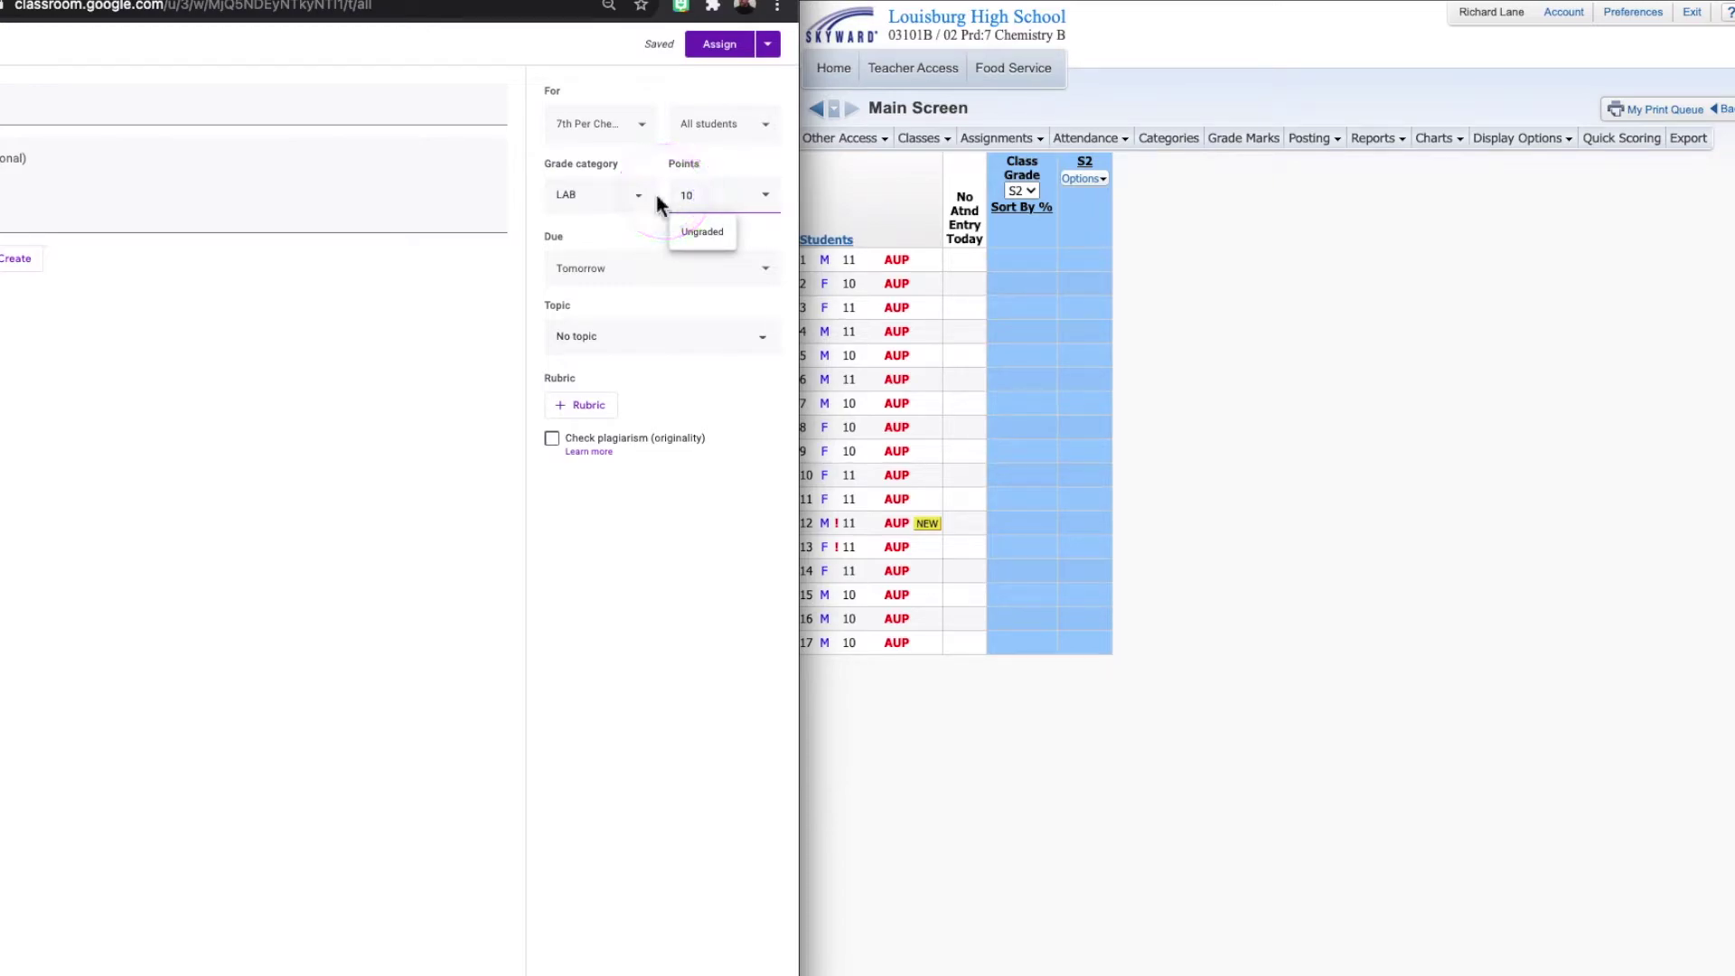
left_click(408, 378)
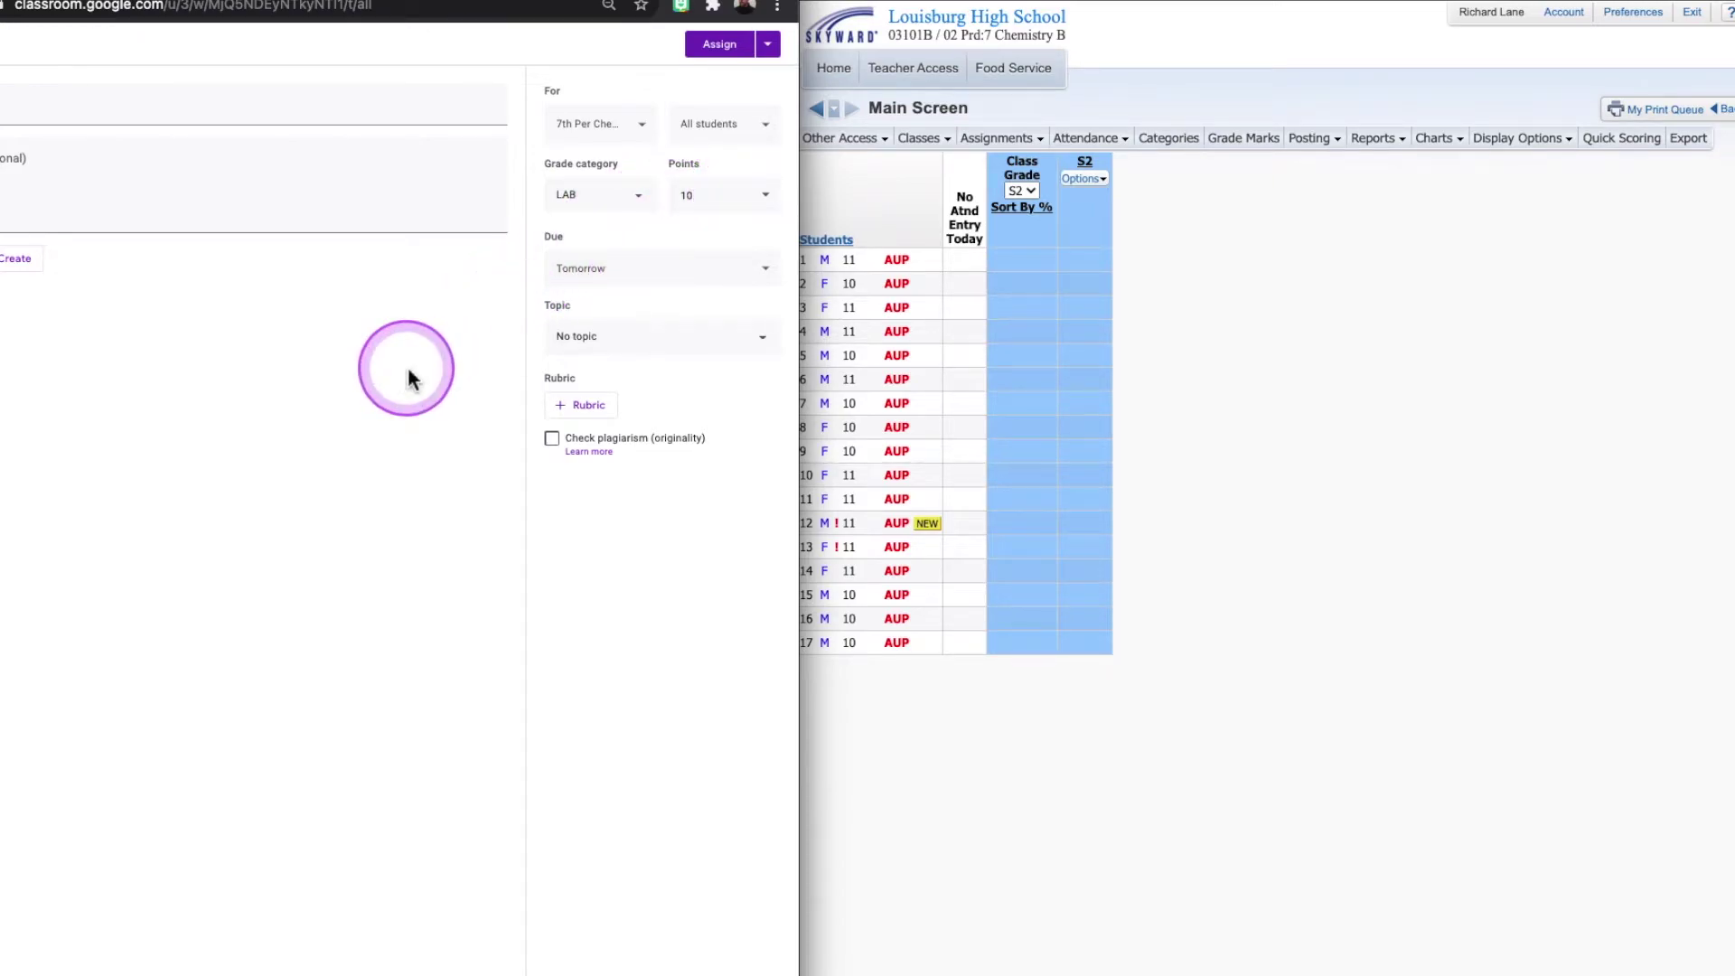
left_click(727, 49)
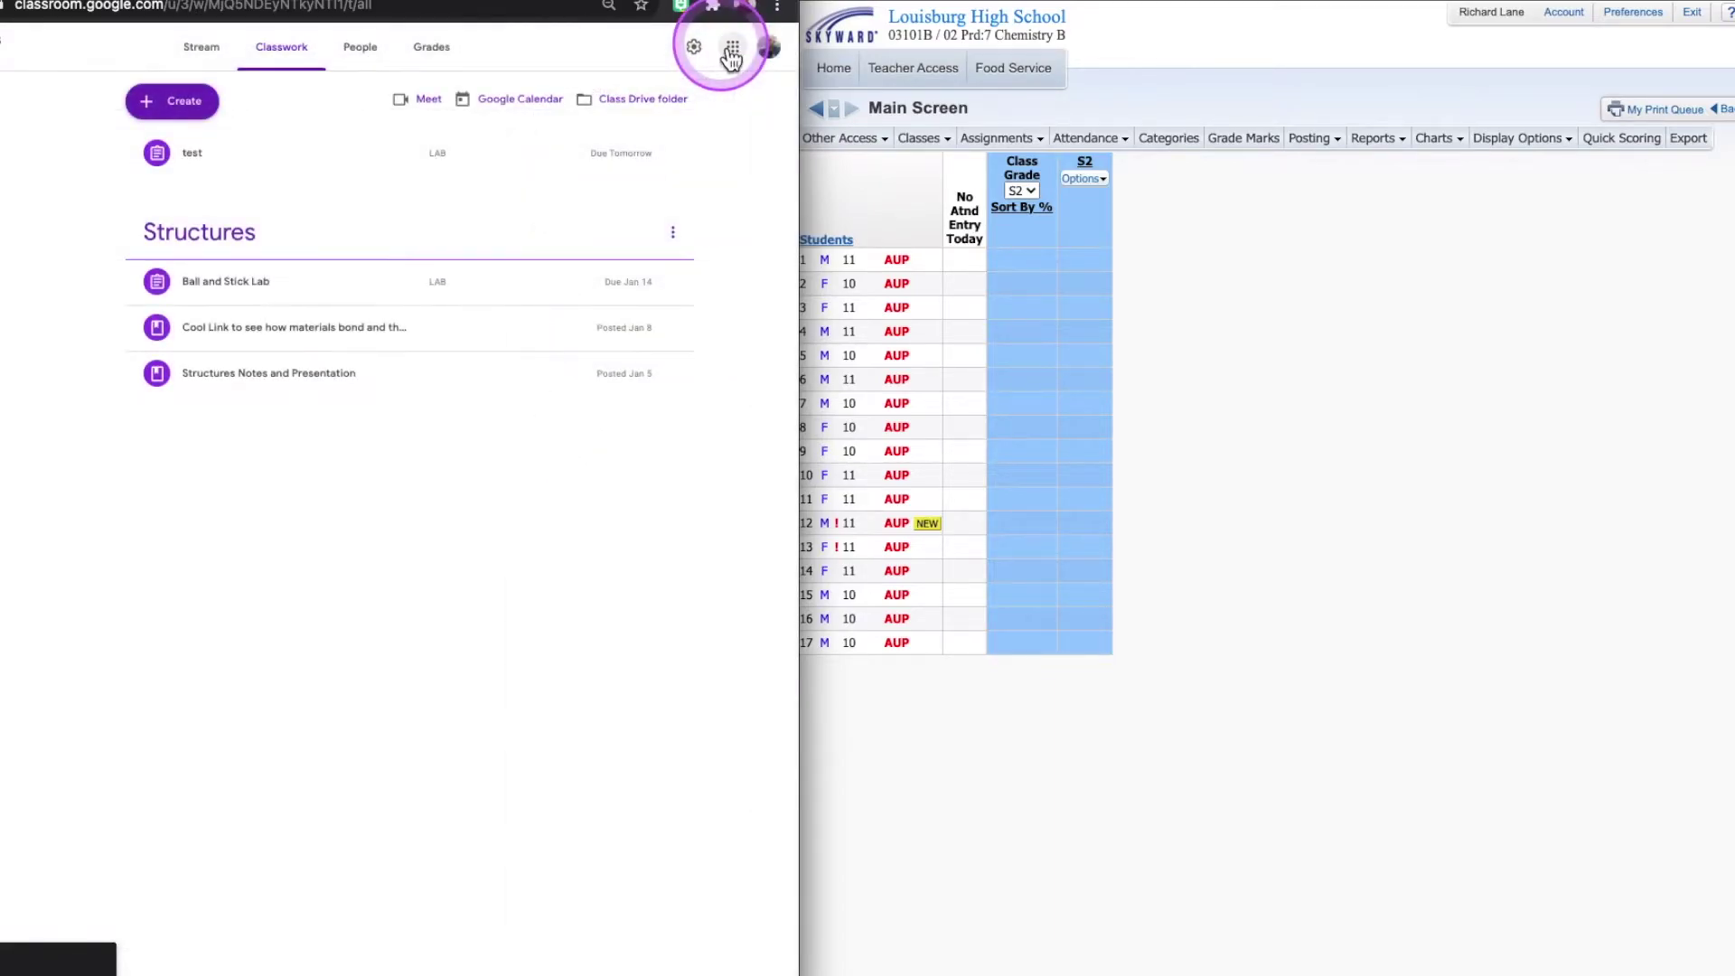
Step: Enter the grades 8, 7, 6 and 5 for the first four students on the test assignment in the class gradebook
left_click(558, 91)
left_click(432, 56)
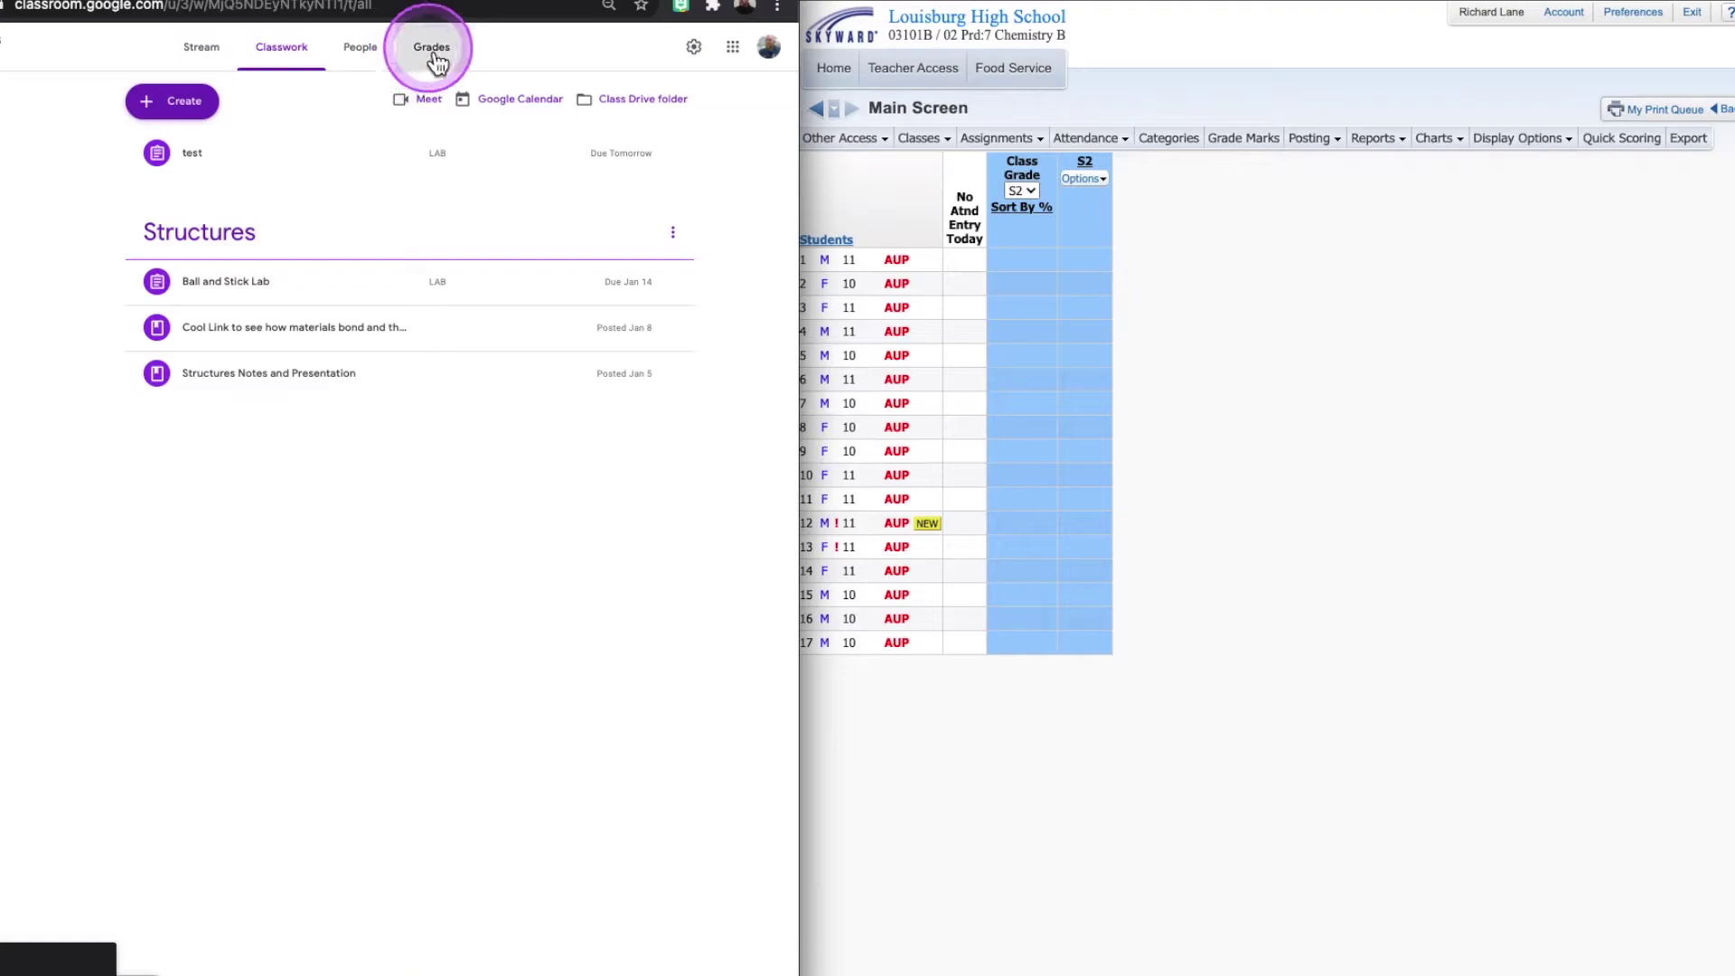
left_click(208, 320)
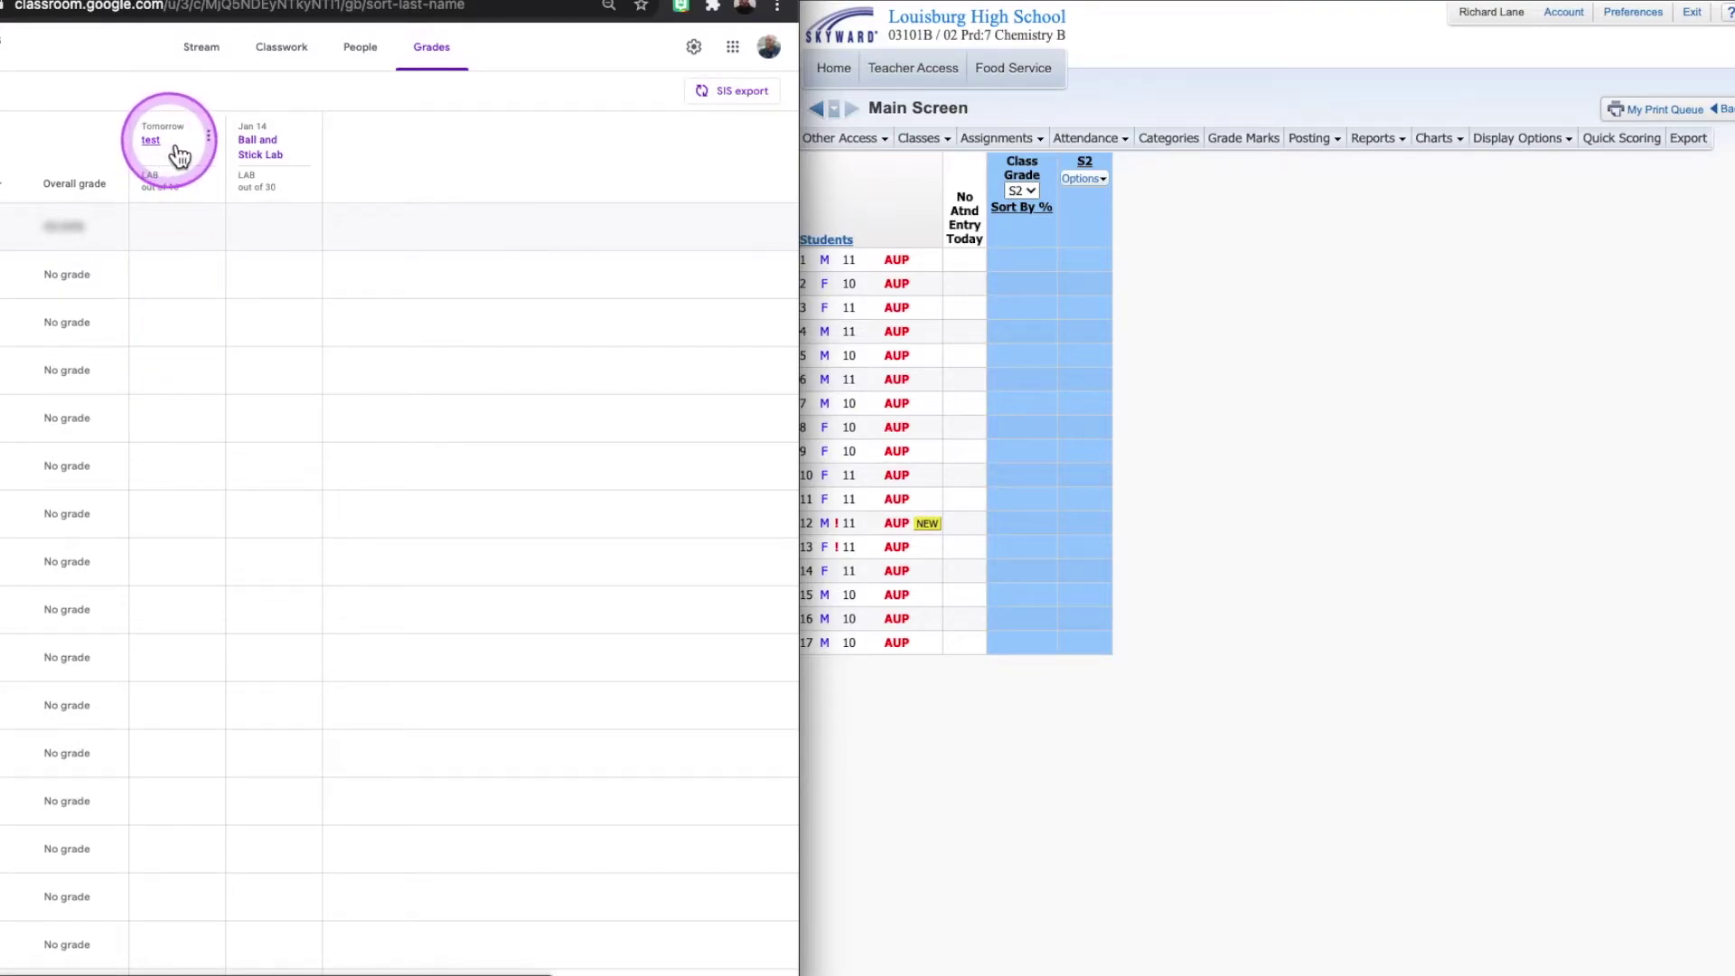
left_click(154, 282)
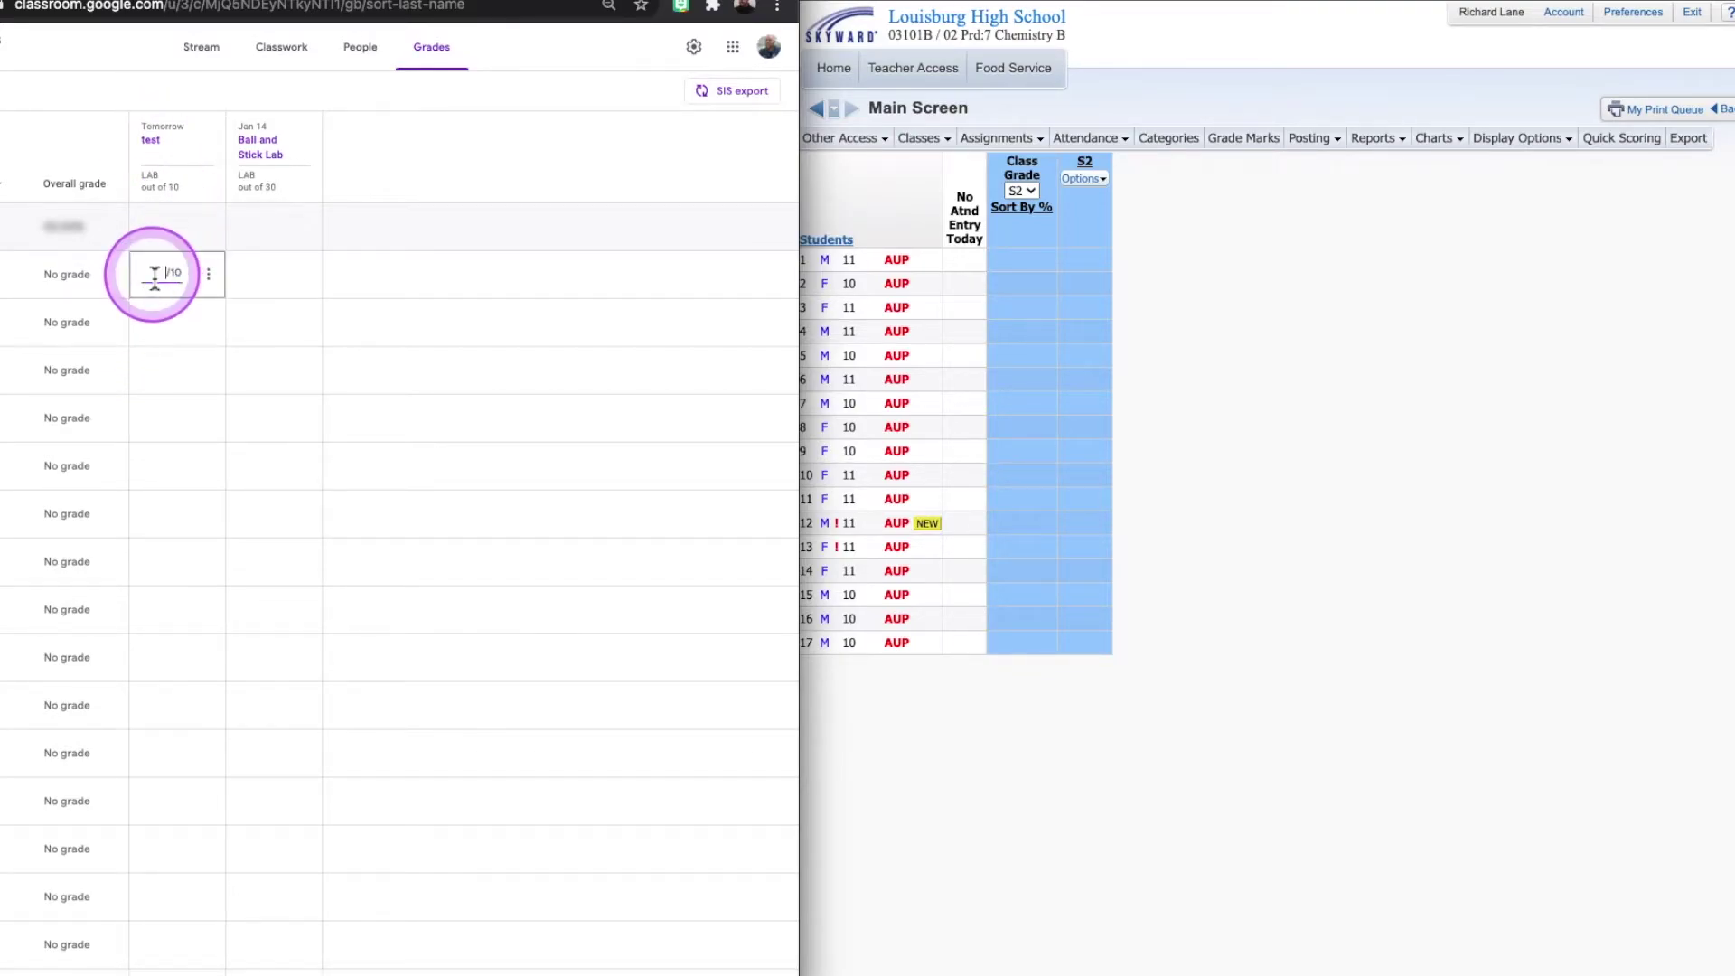
type("8")
left_click(155, 322)
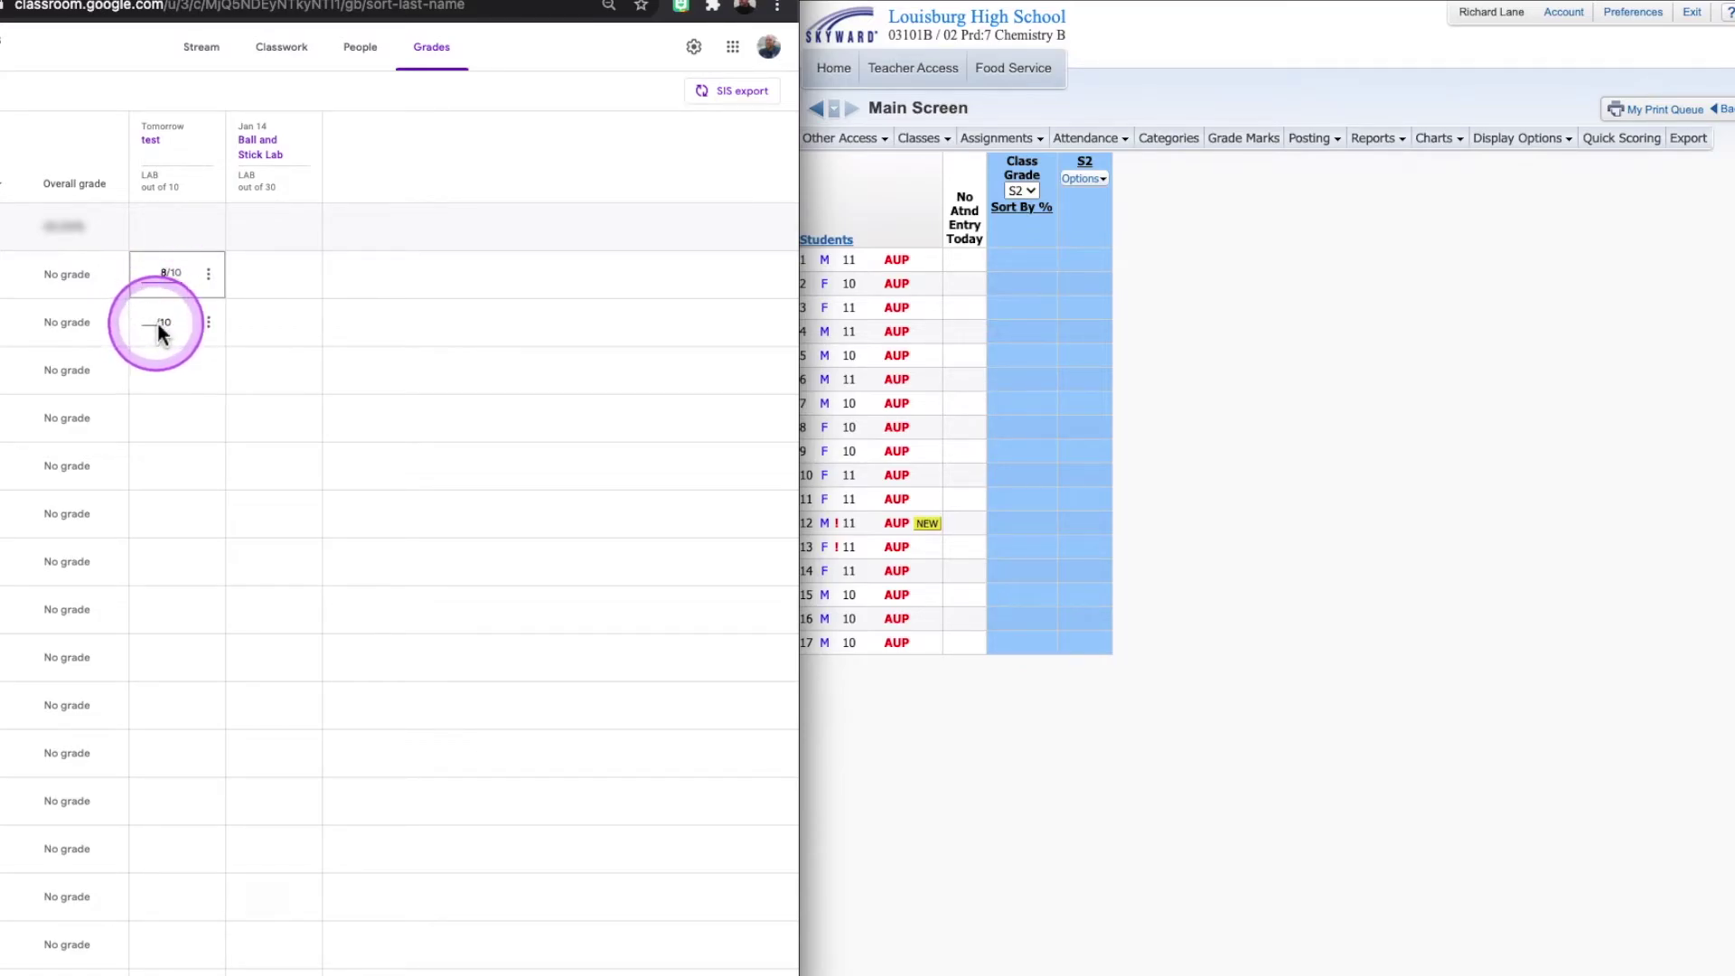
type("7")
left_click(158, 370)
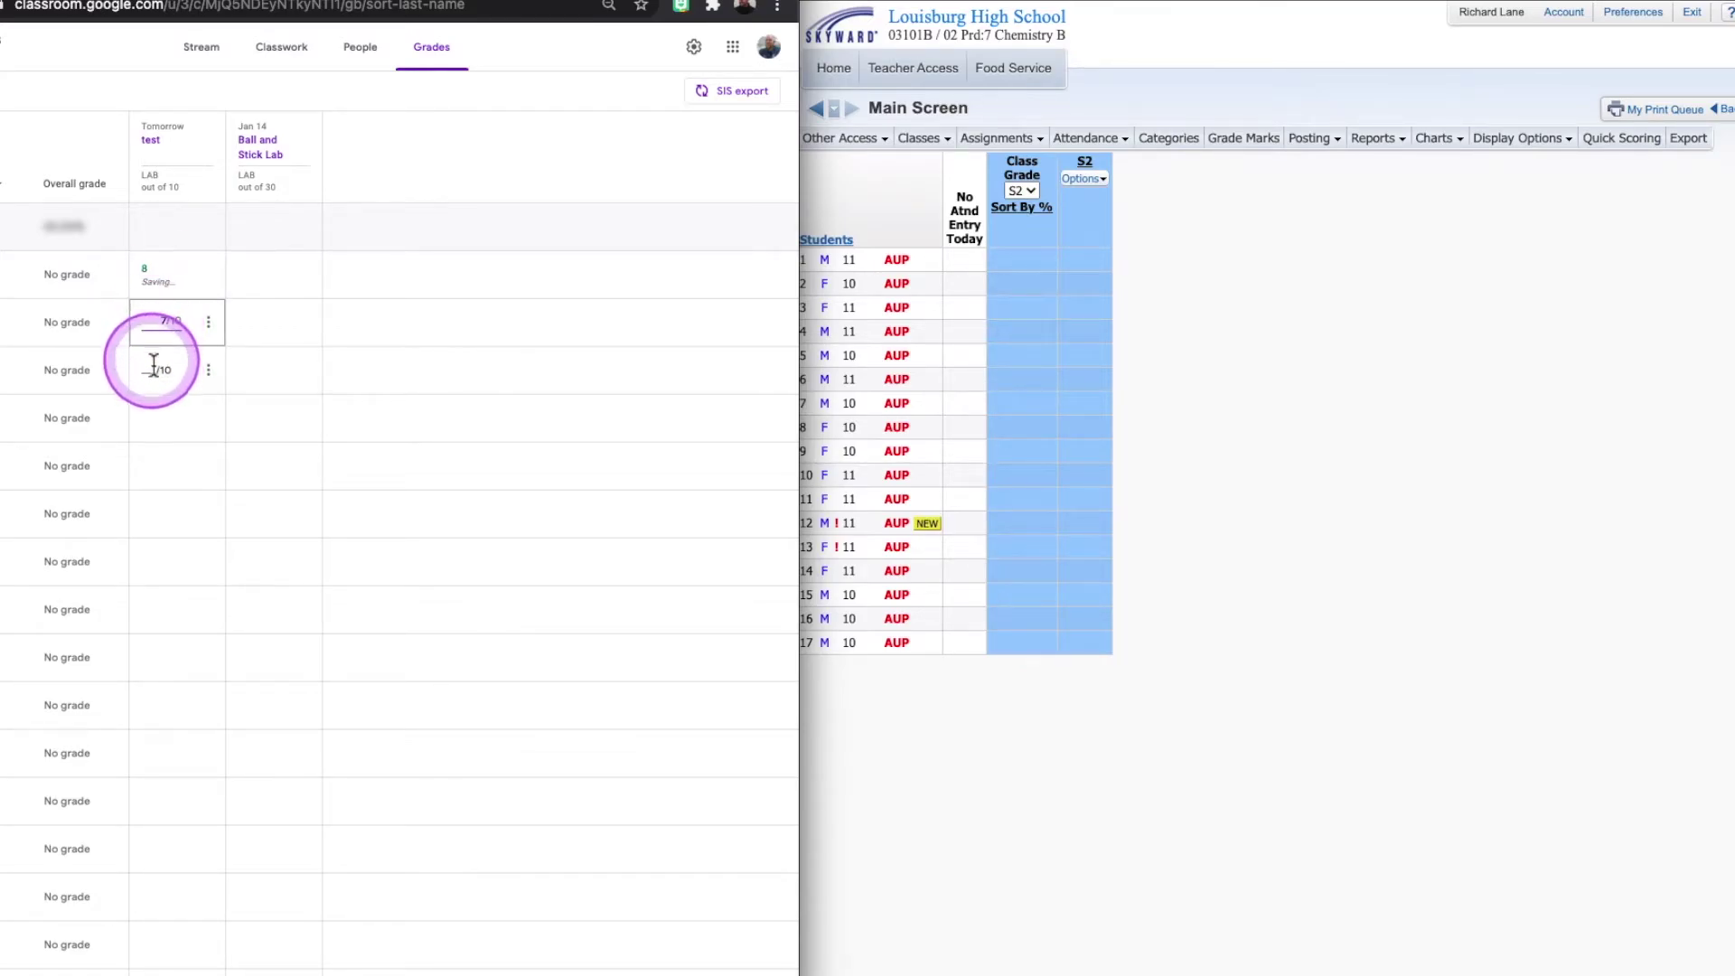
type("6")
left_click(156, 414)
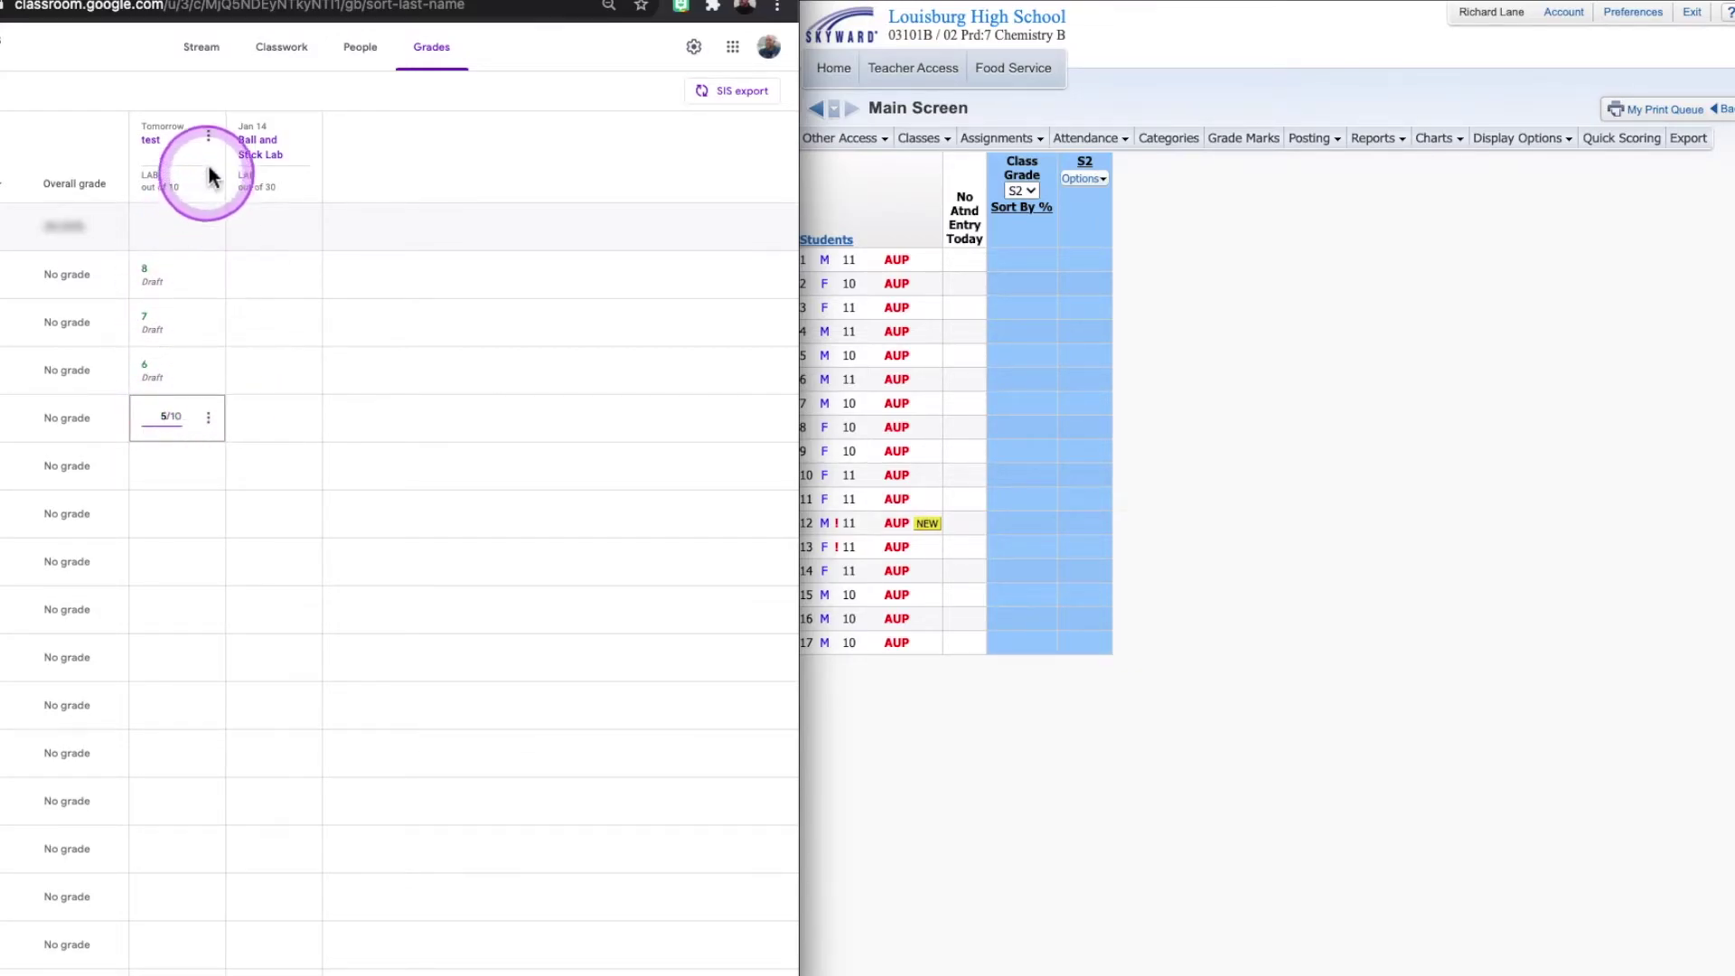
Step: Return all graded work for the test assignment to the students
left_click(209, 137)
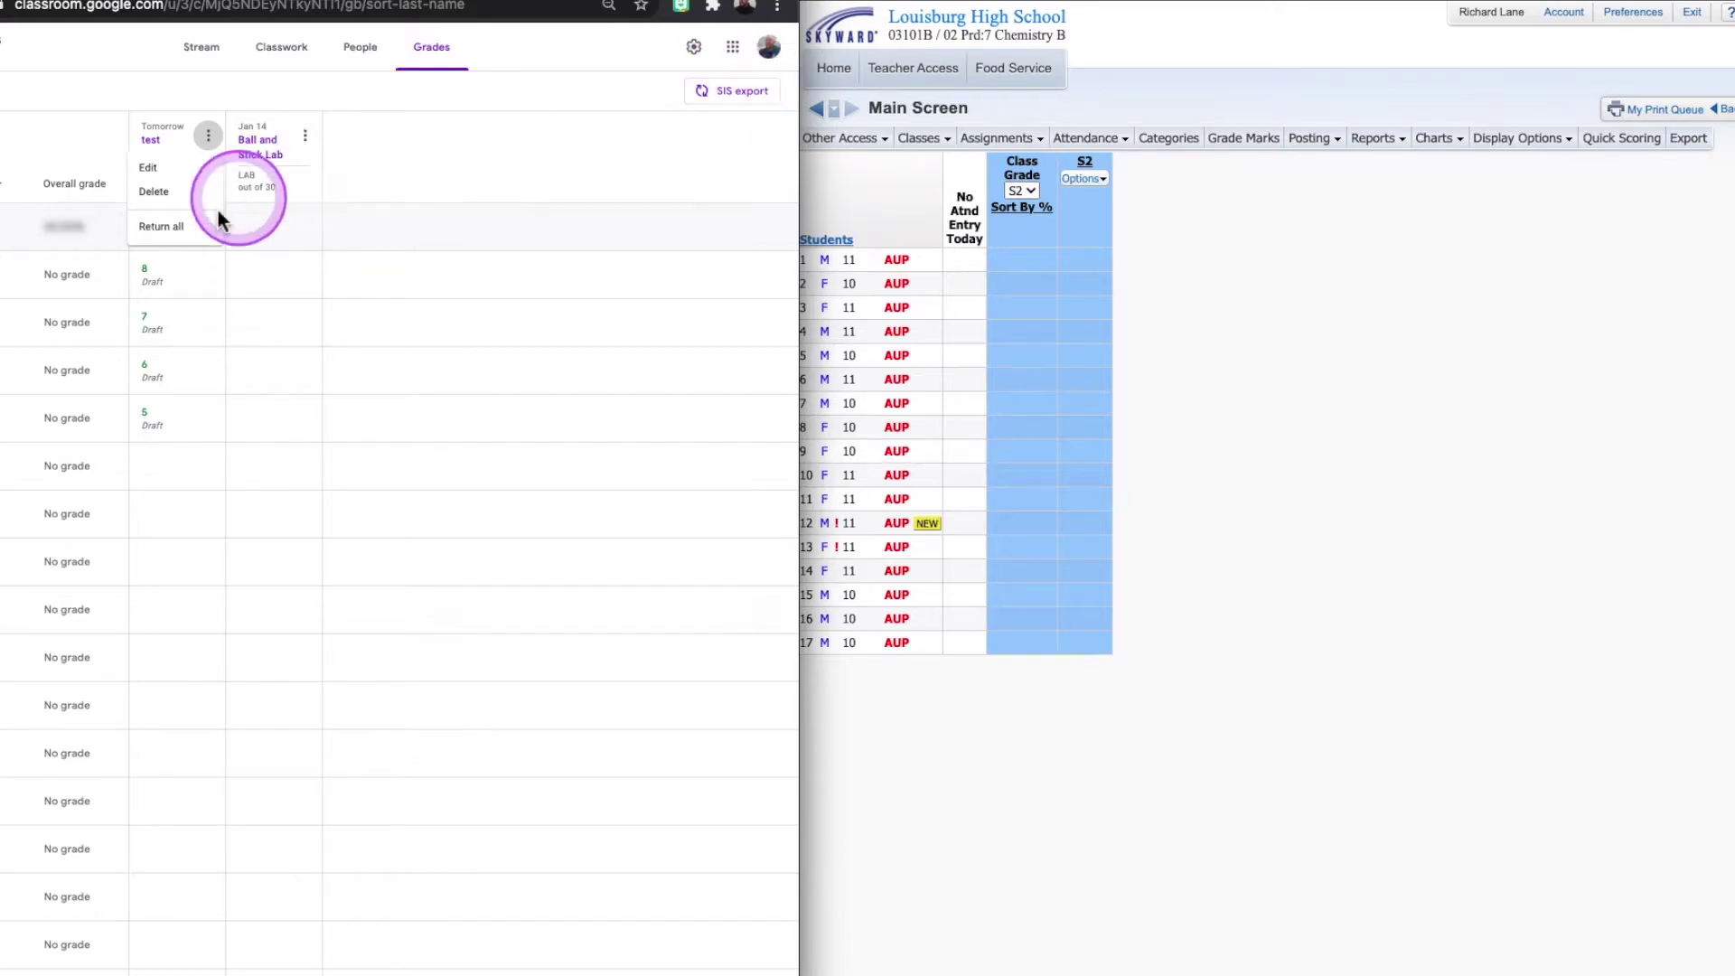
left_click(161, 228)
left_click(409, 548)
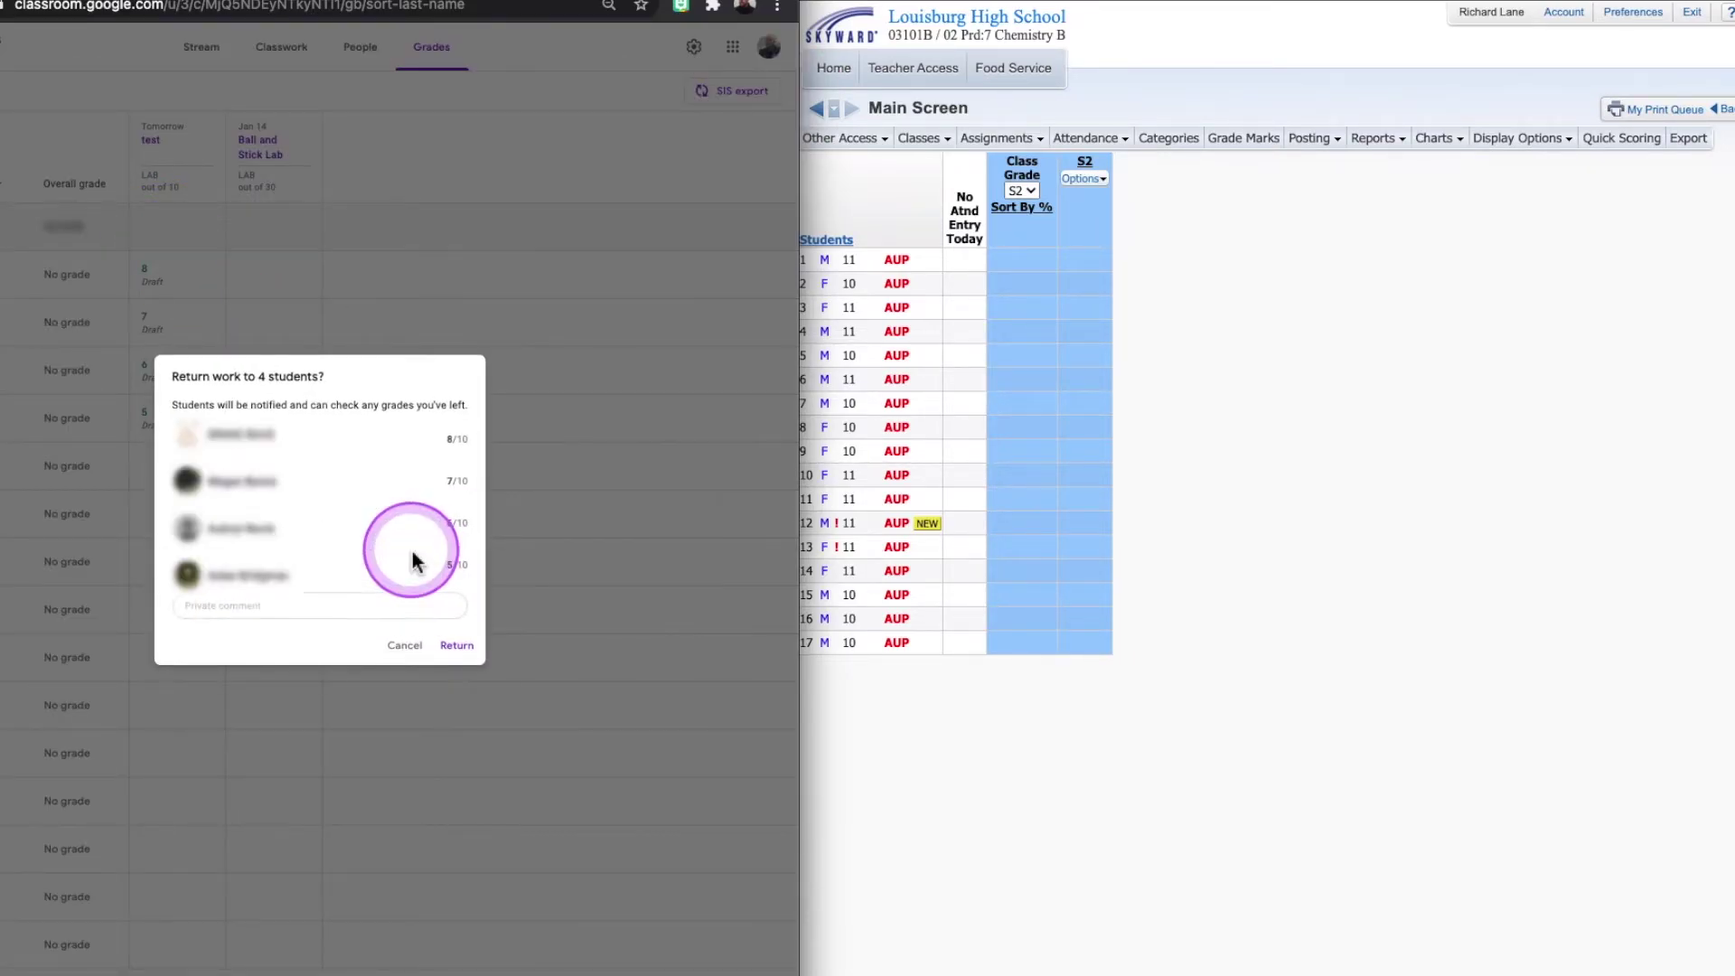
left_click(457, 645)
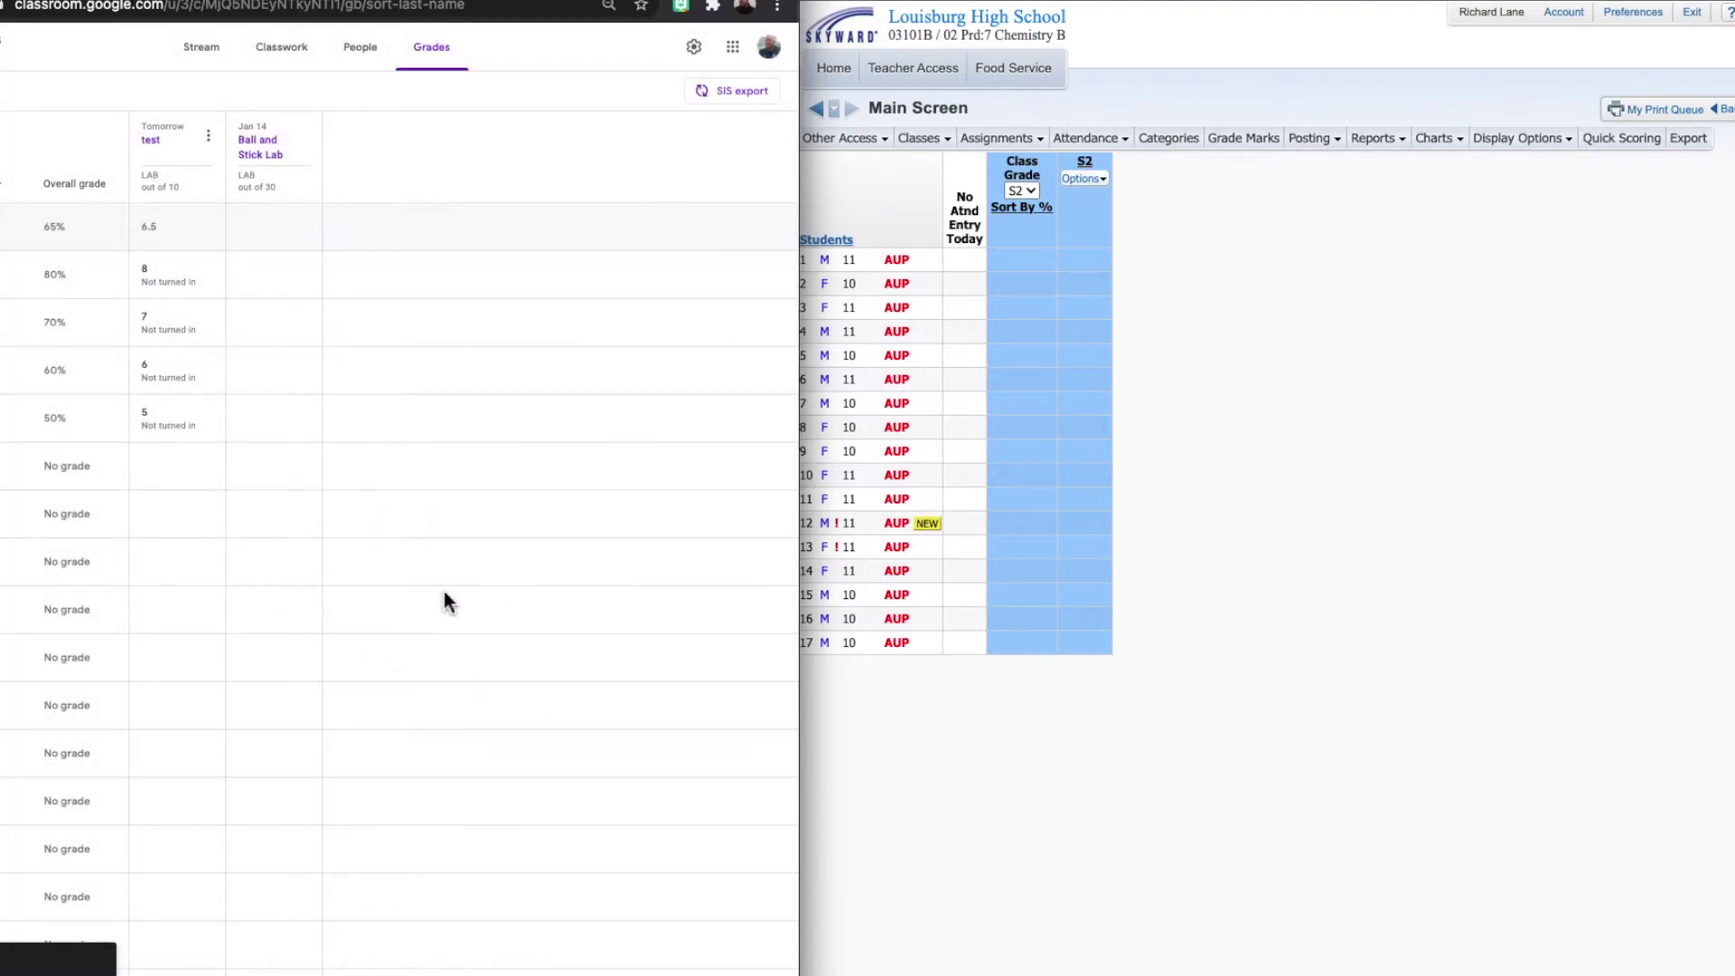
left_click(284, 467)
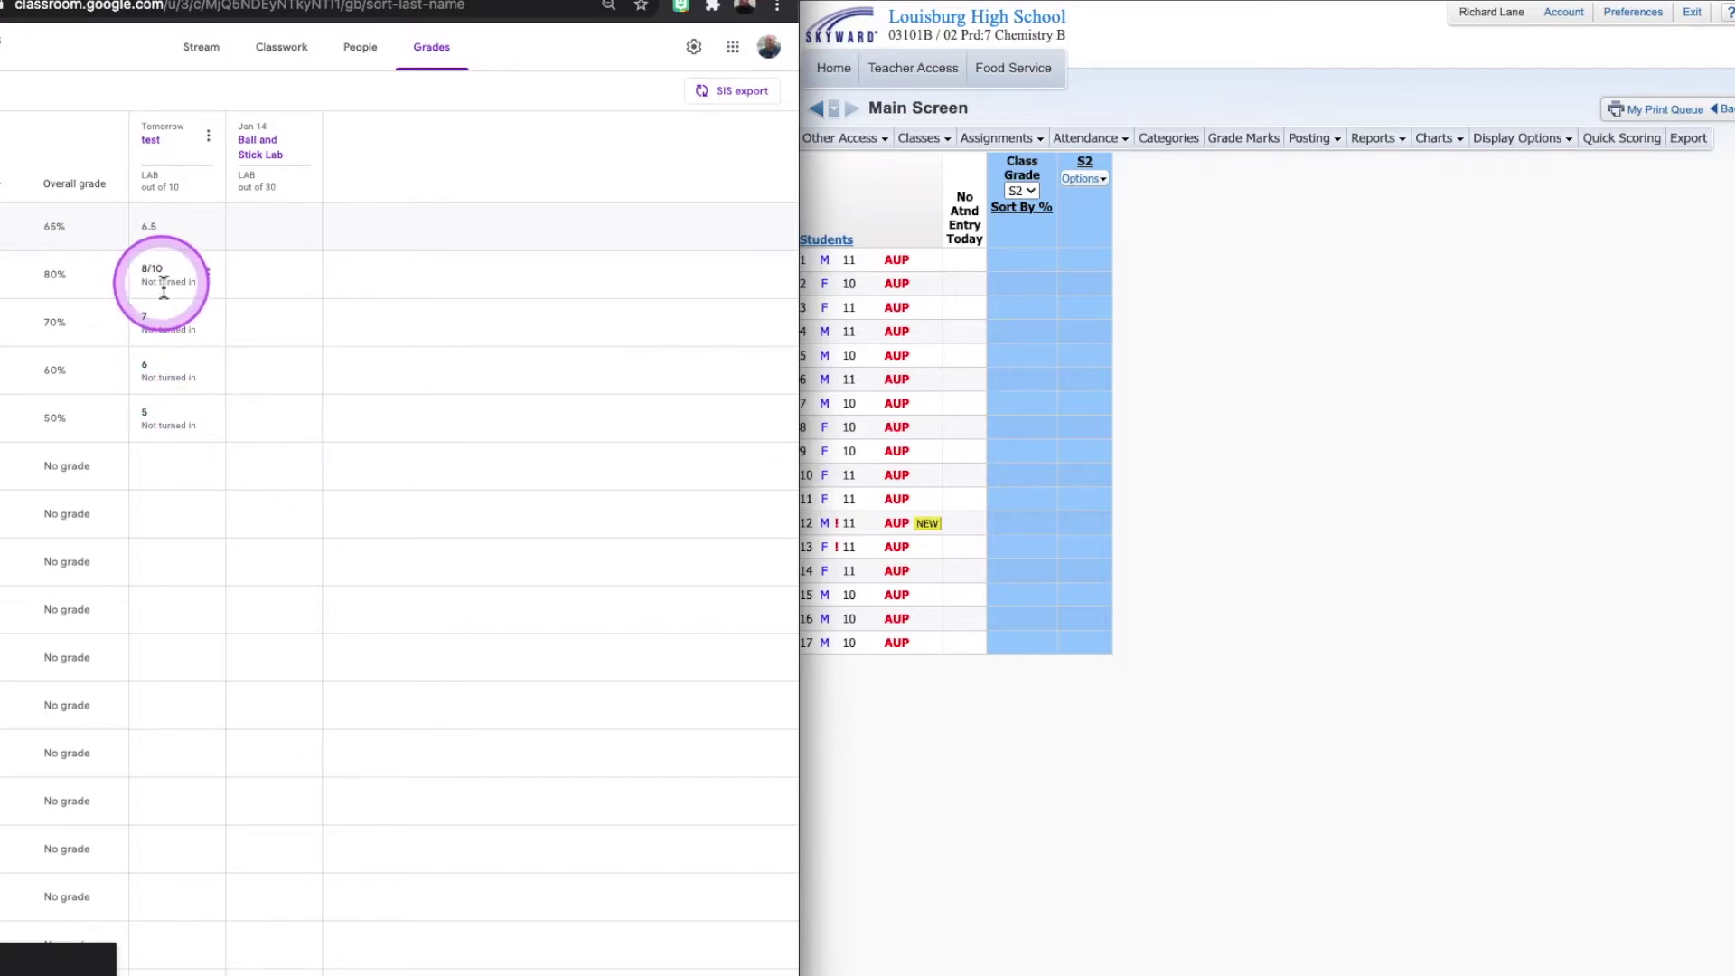
left_click(201, 336)
left_click(361, 211)
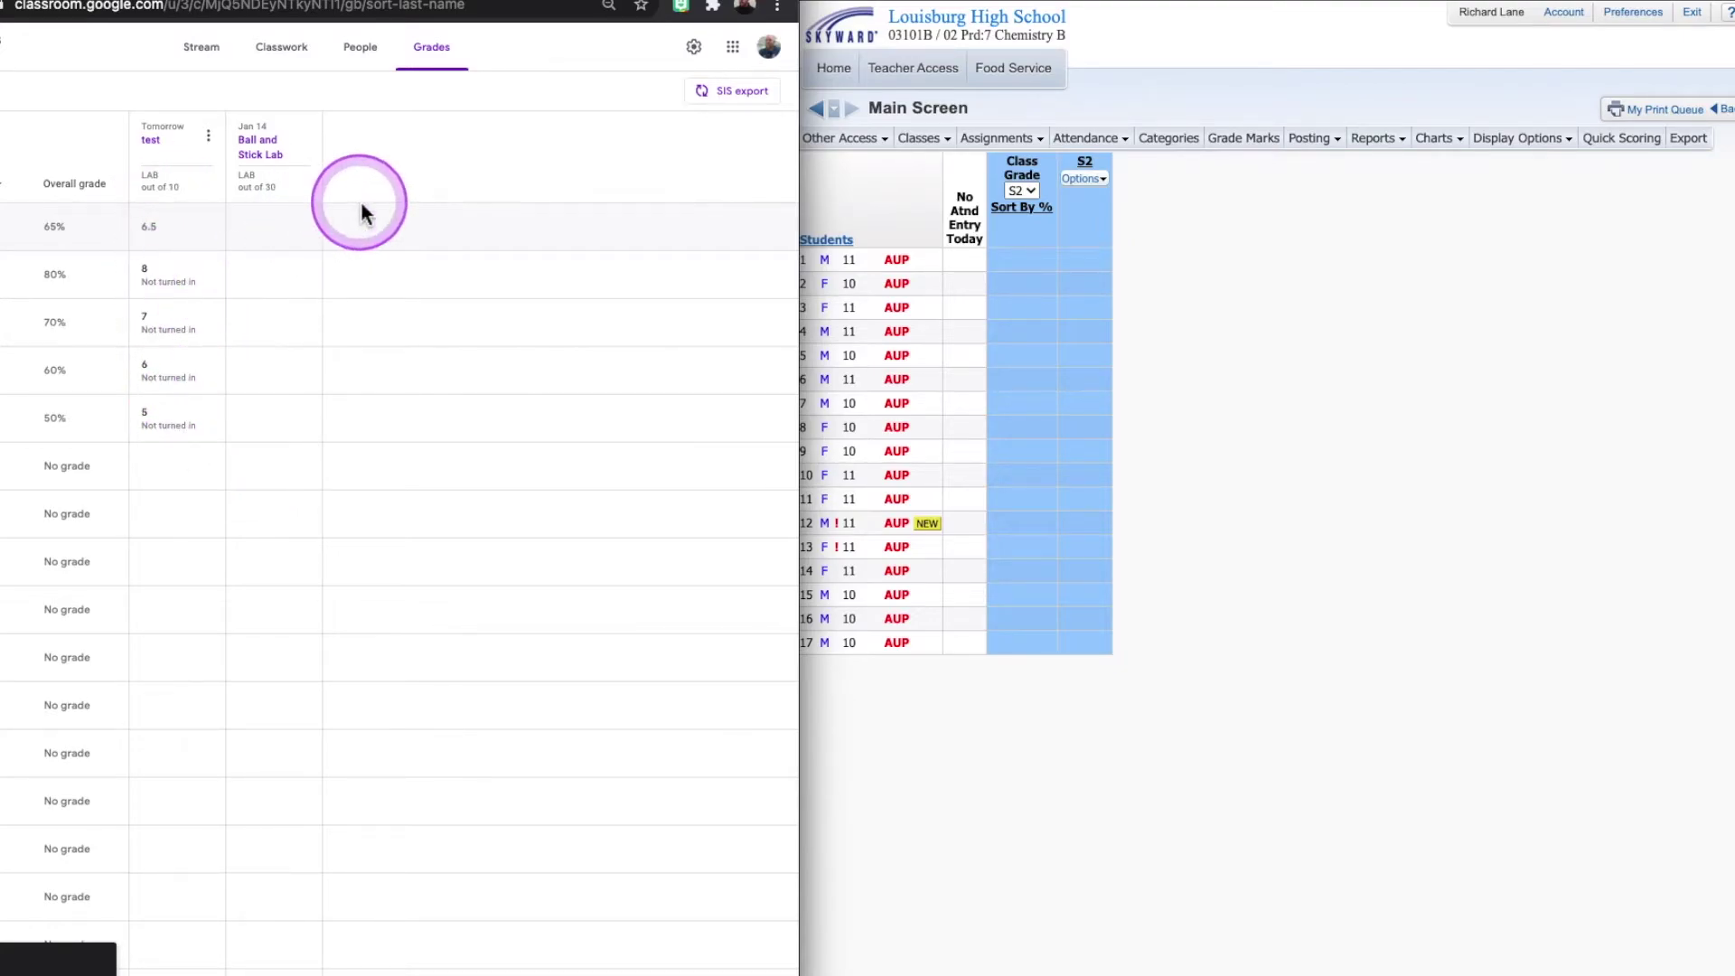
Step: Export the test assignment's grades to the linked SIS class, leaving Ball and Stick Lab excluded
left_click(728, 94)
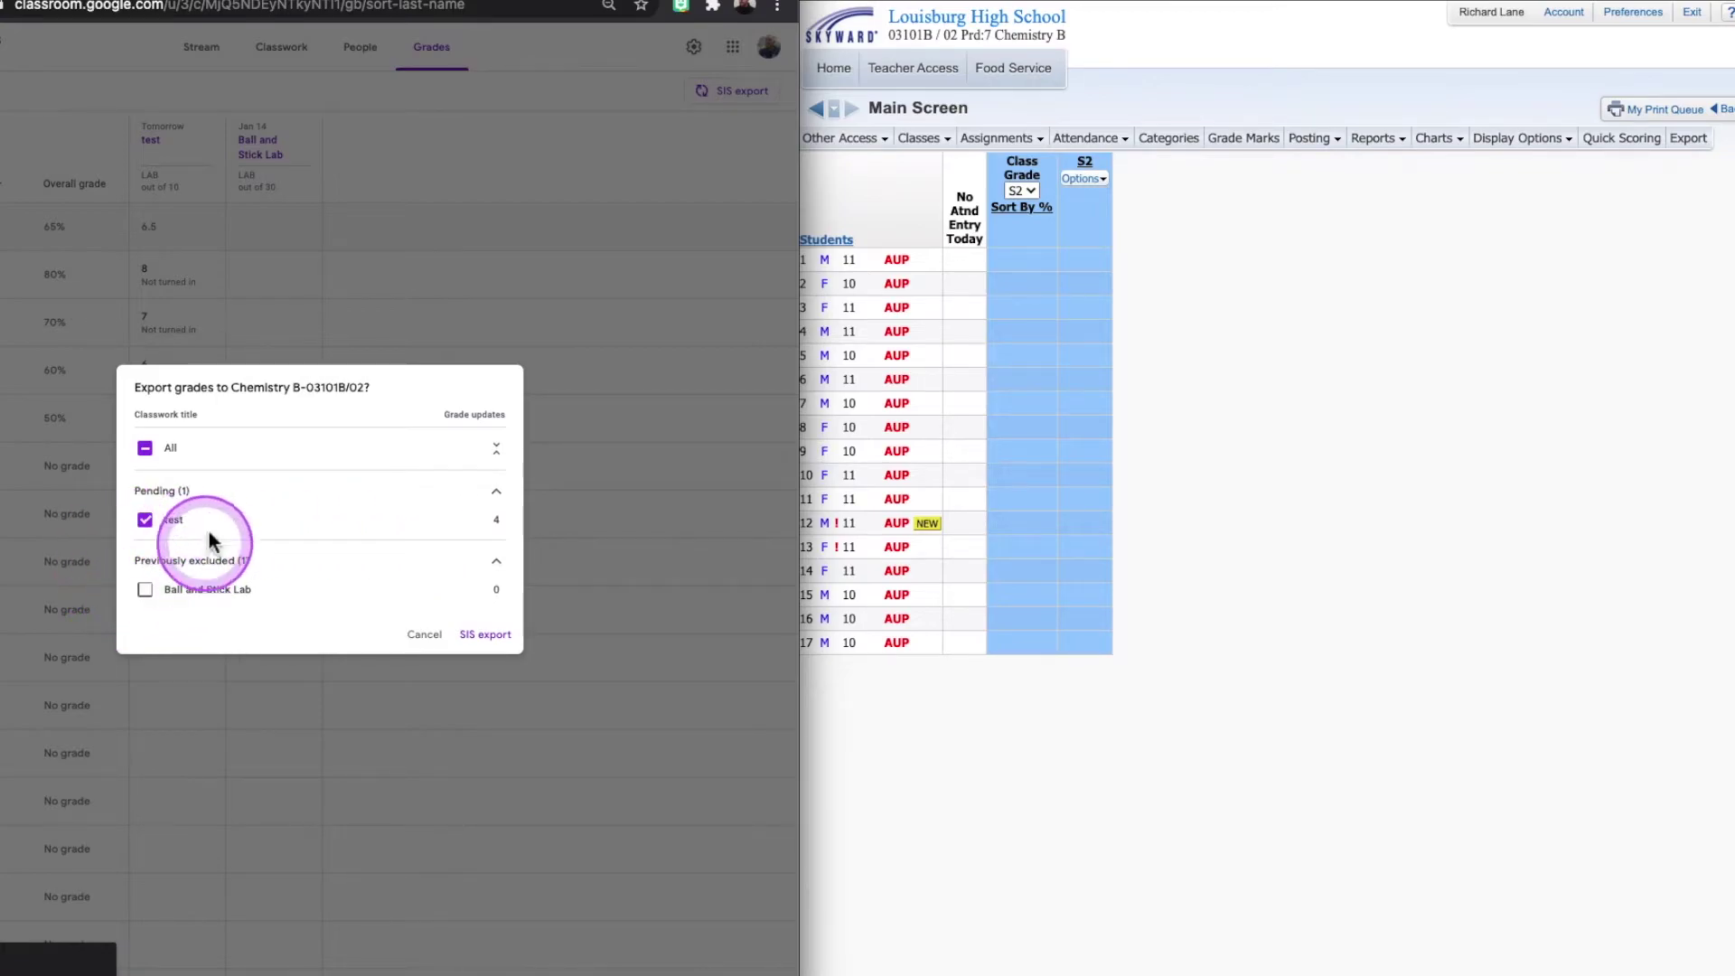
left_click(146, 520)
left_click(147, 520)
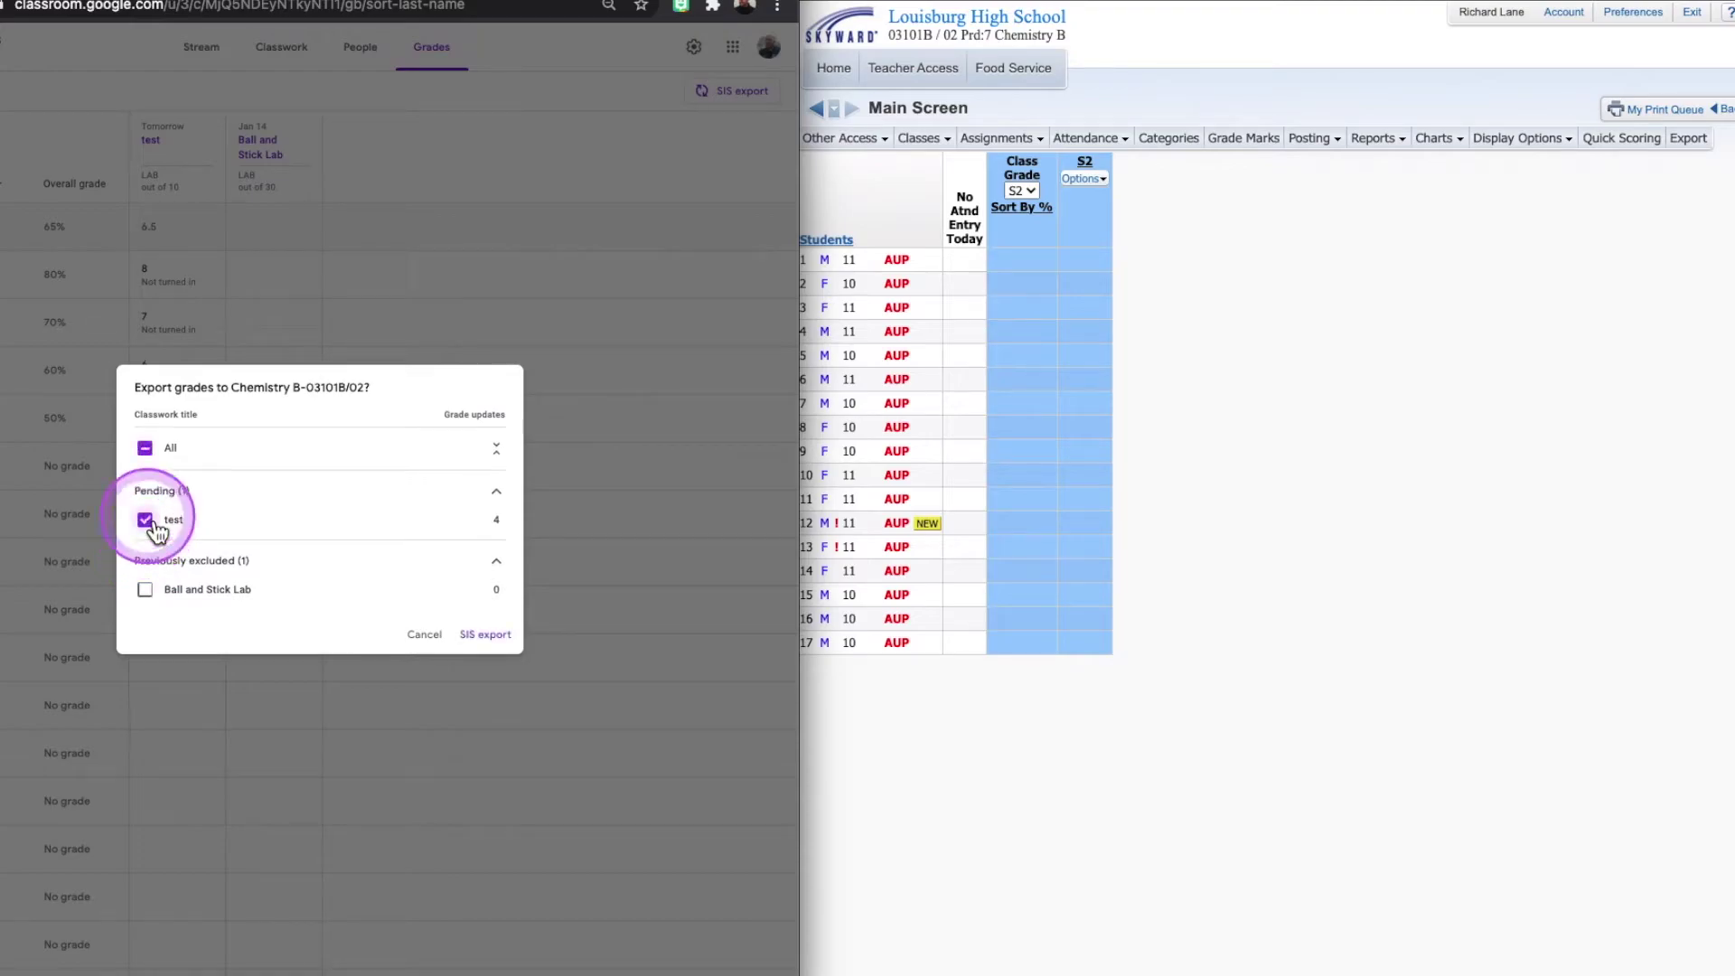
left_click(495, 639)
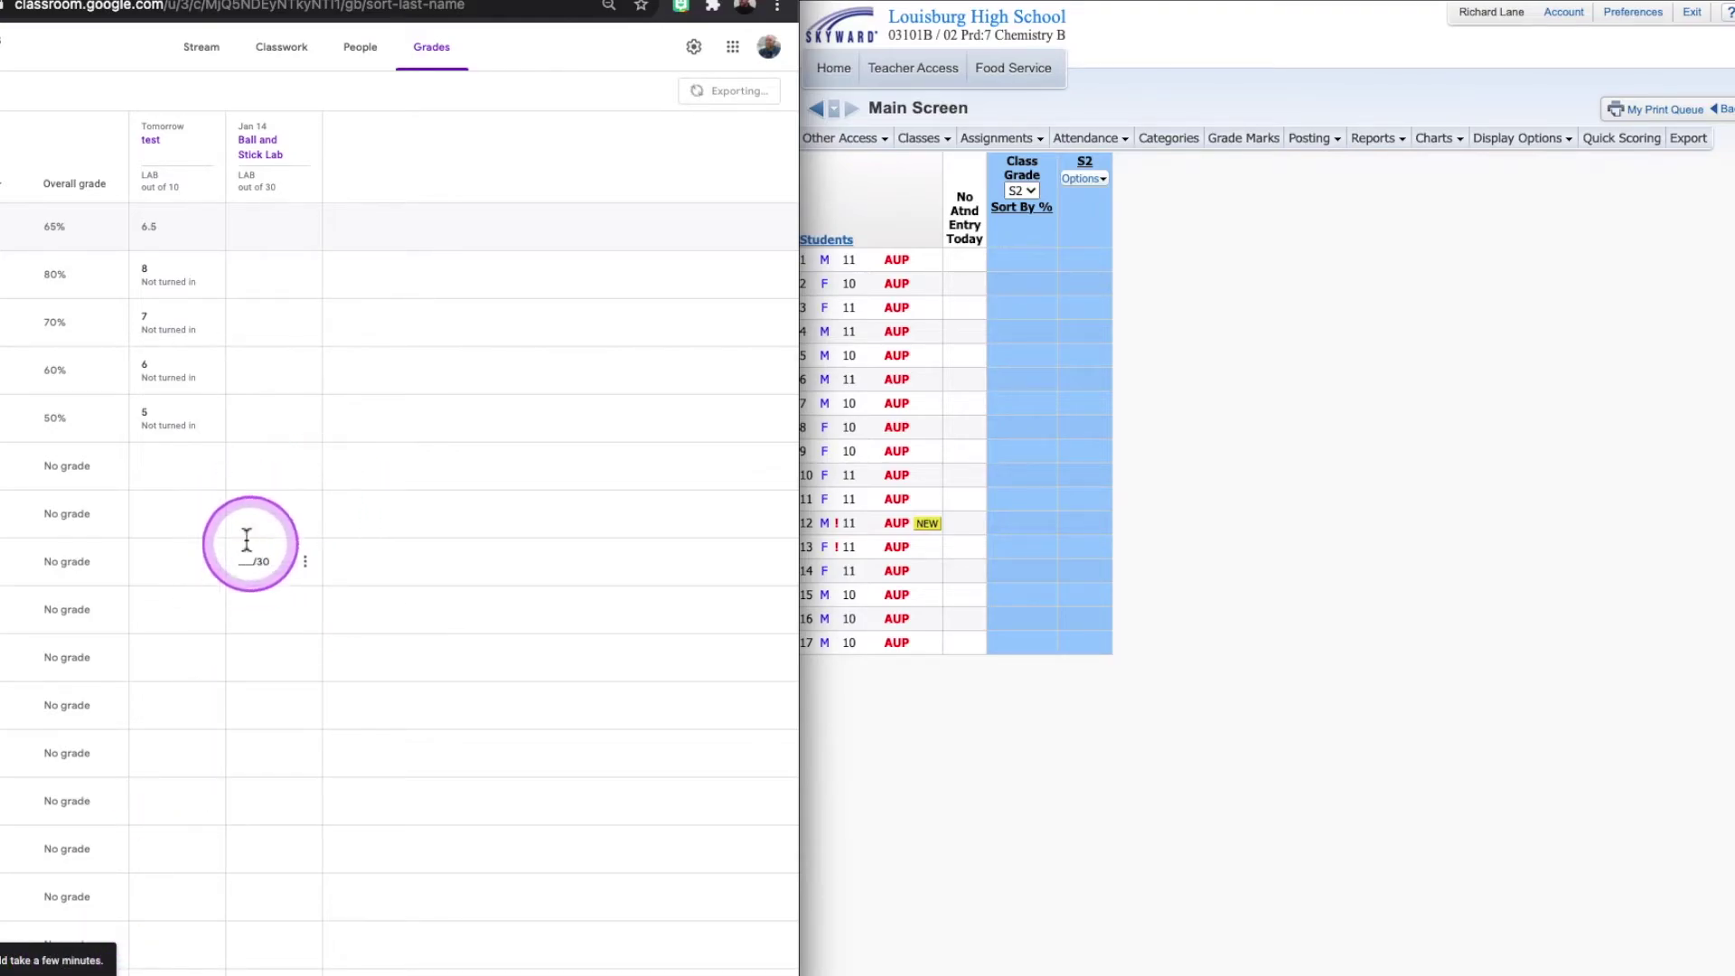
Step: Reopen the period 7 Chemistry B class (03101B / 02) in Skyward to check the exported test grades
mouse_move(204, 527)
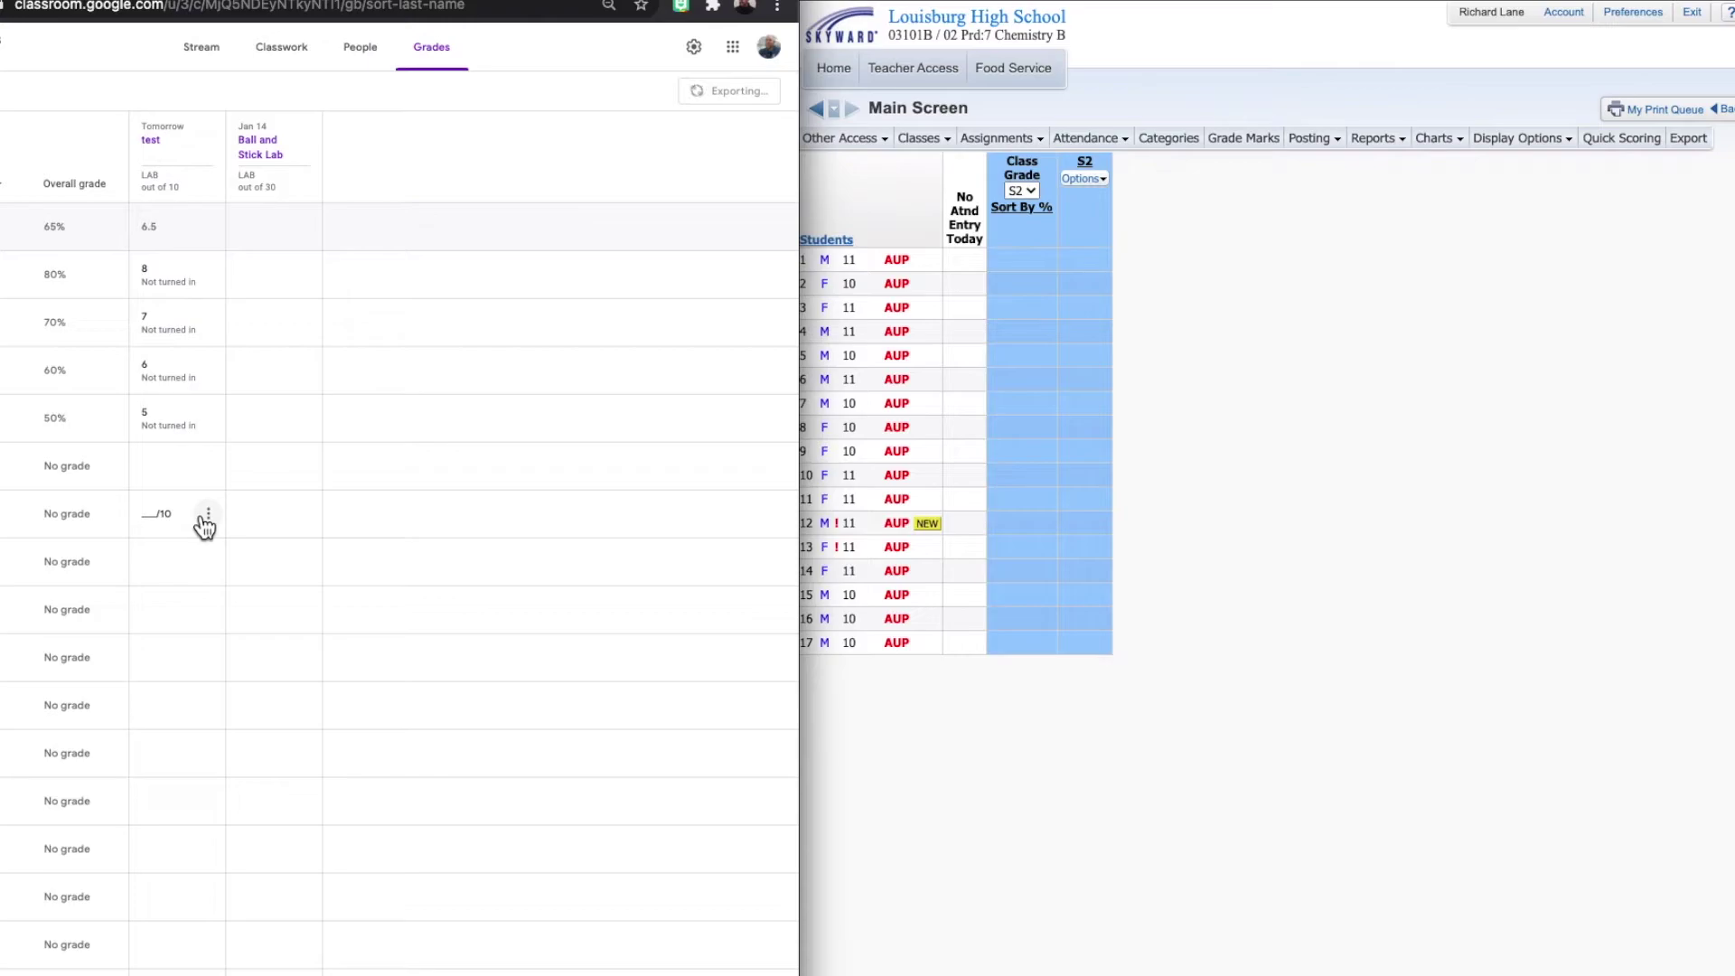
left_click(202, 512)
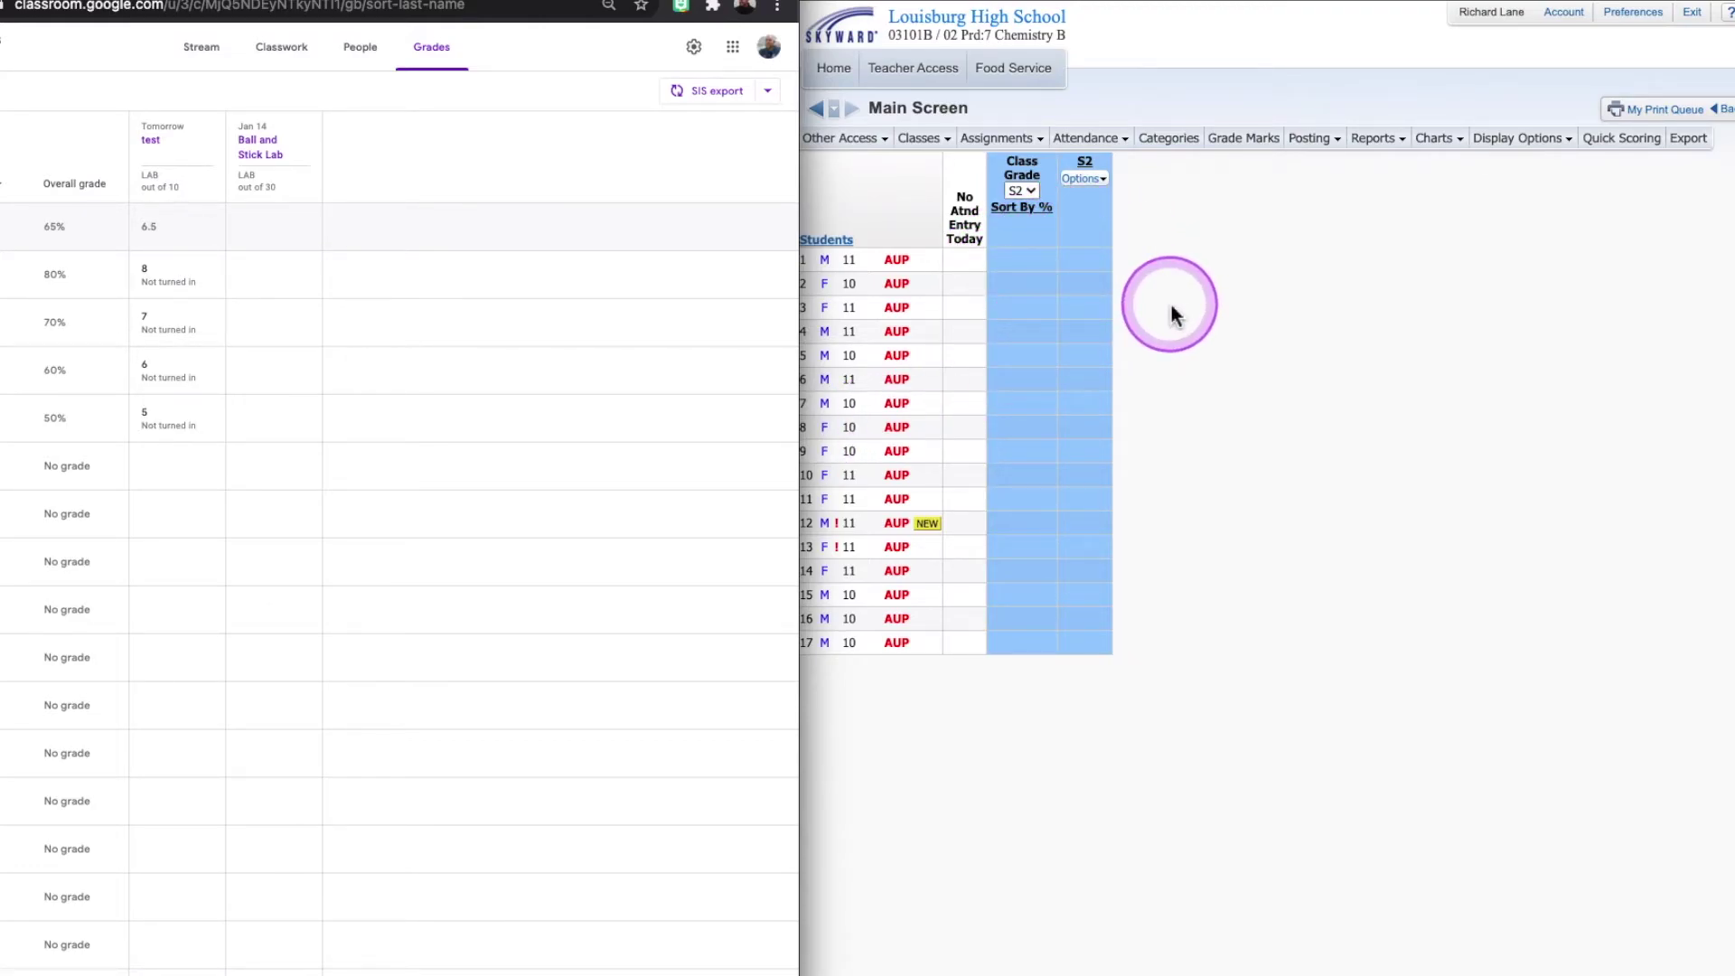
left_click(929, 142)
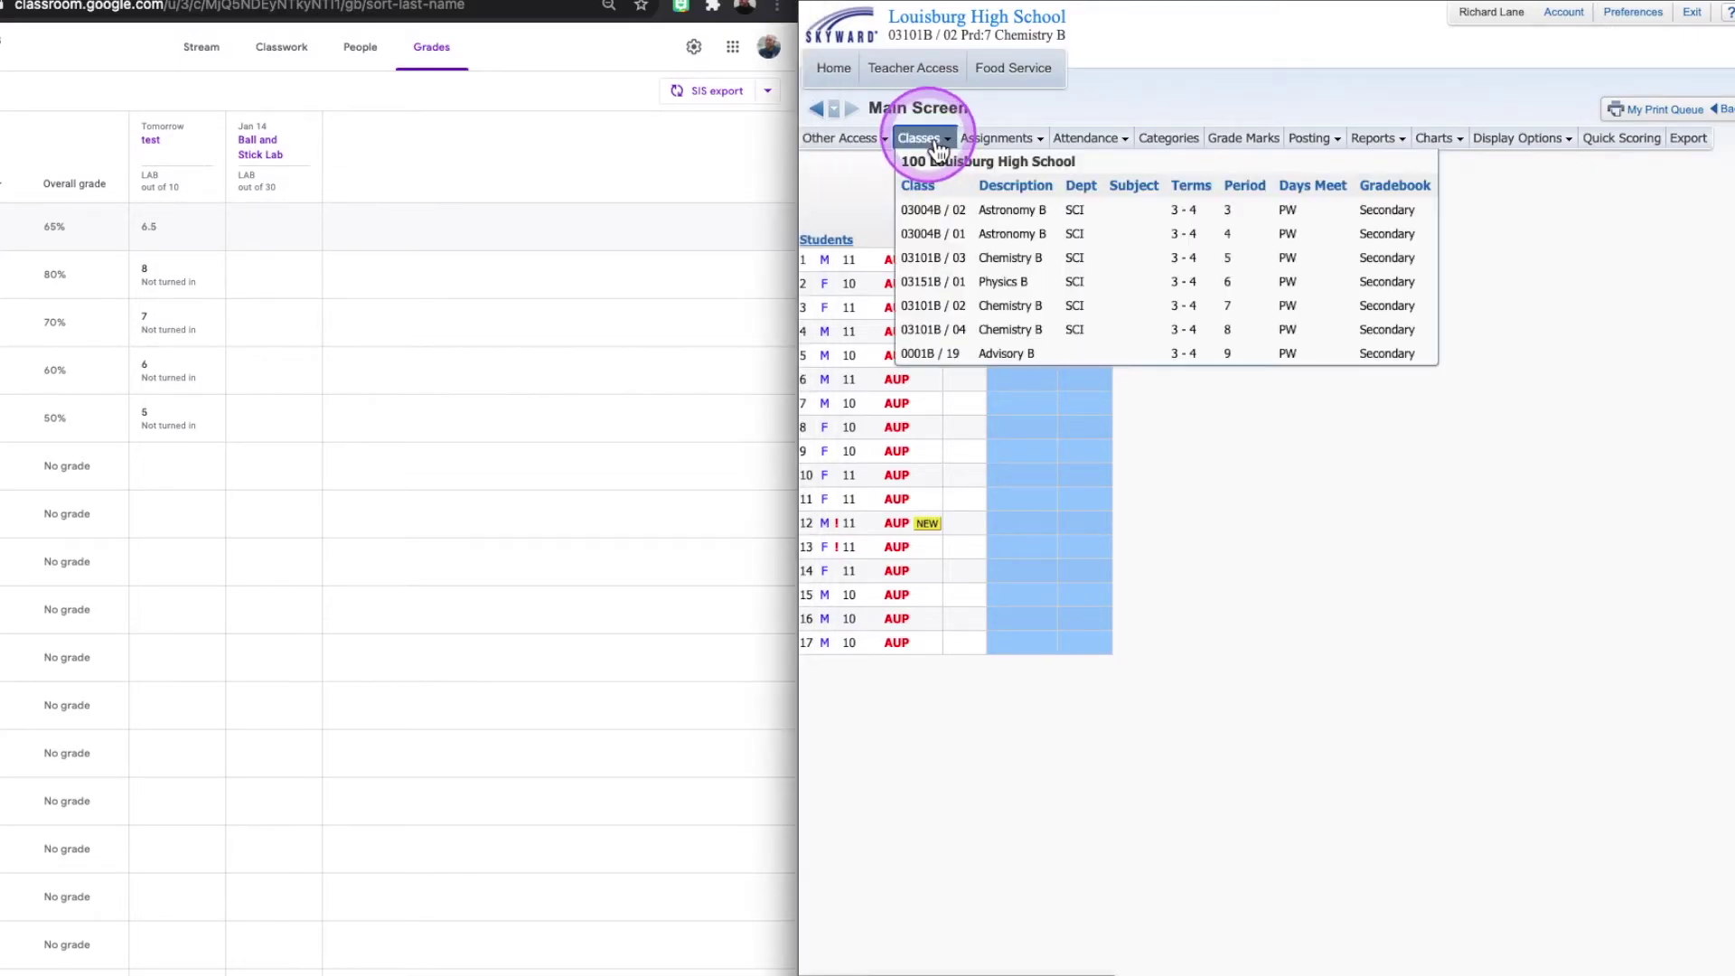
left_click(1005, 309)
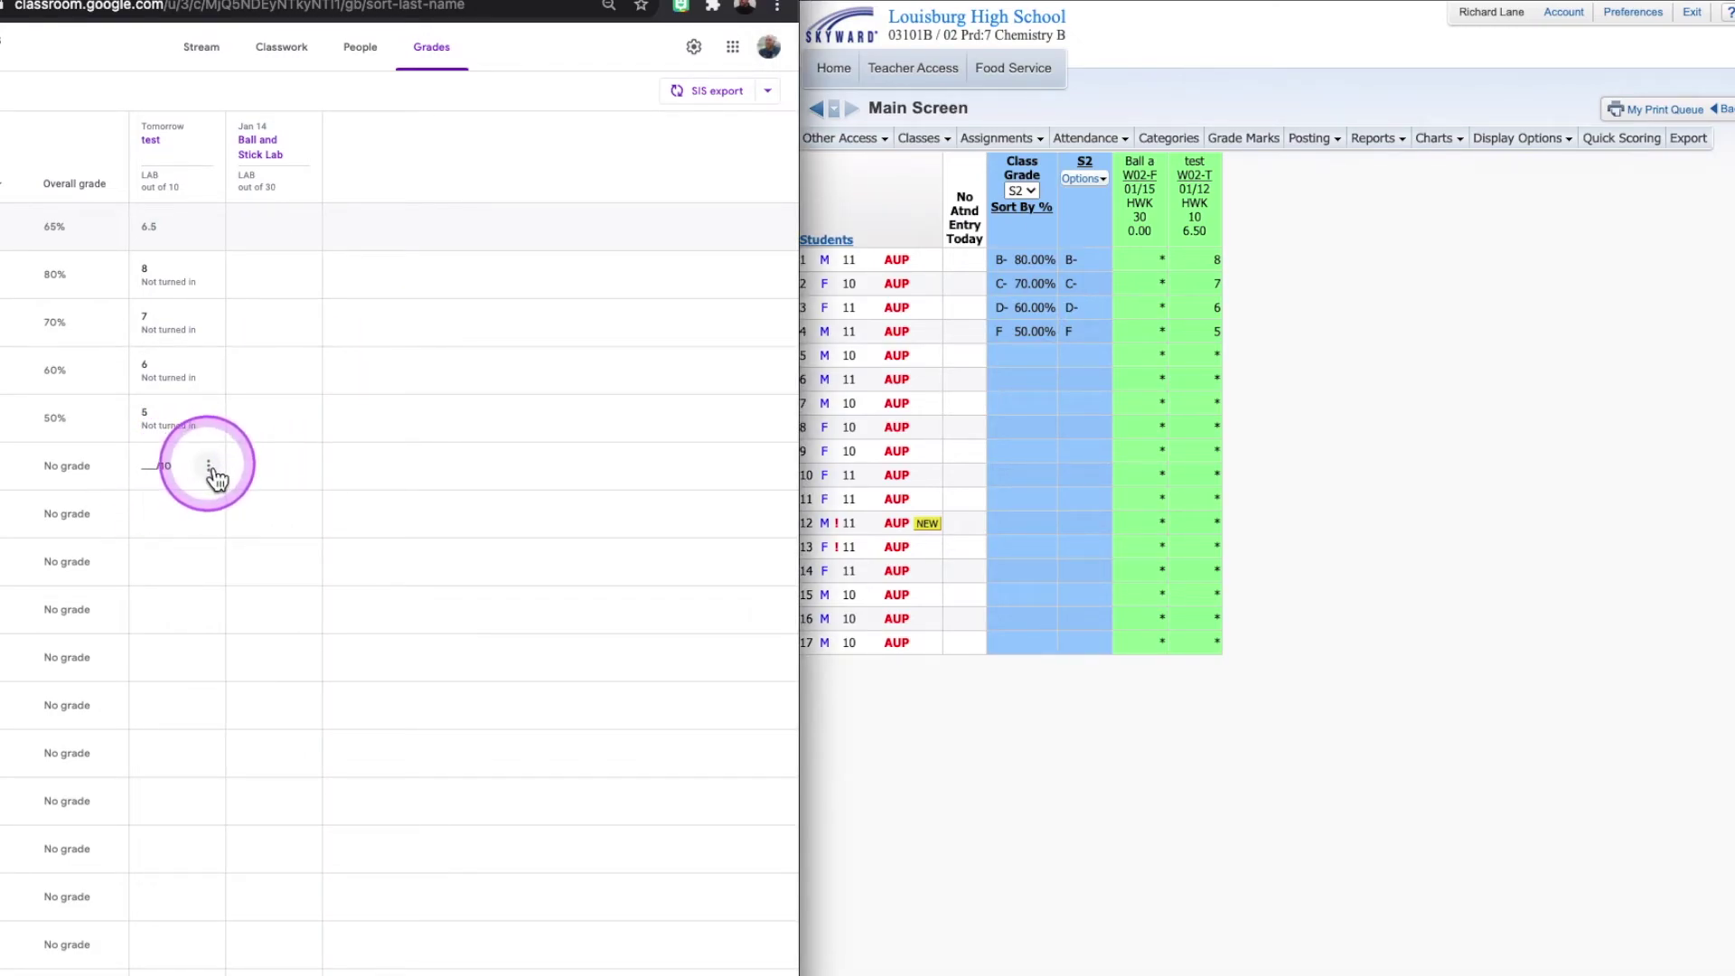
Step: Enter the grades 7 and 1 for the fifth and sixth students on the test assignment in Google Classroom
left_click(209, 464)
left_click(158, 467)
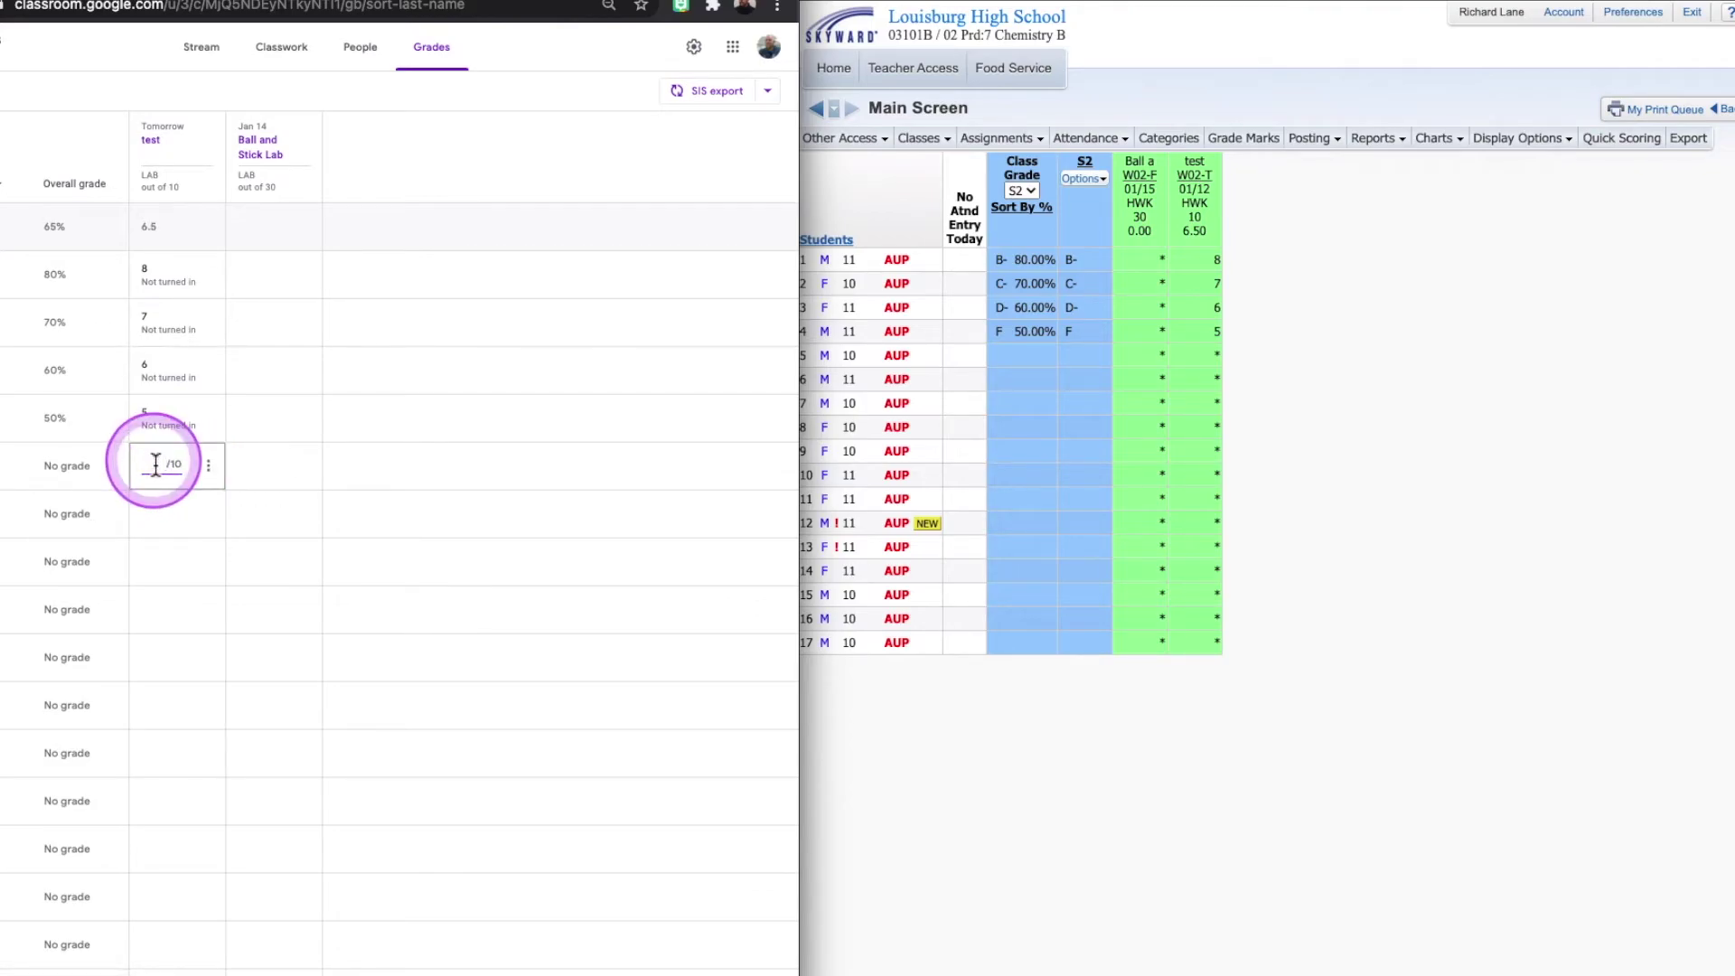
type("7")
left_click(159, 512)
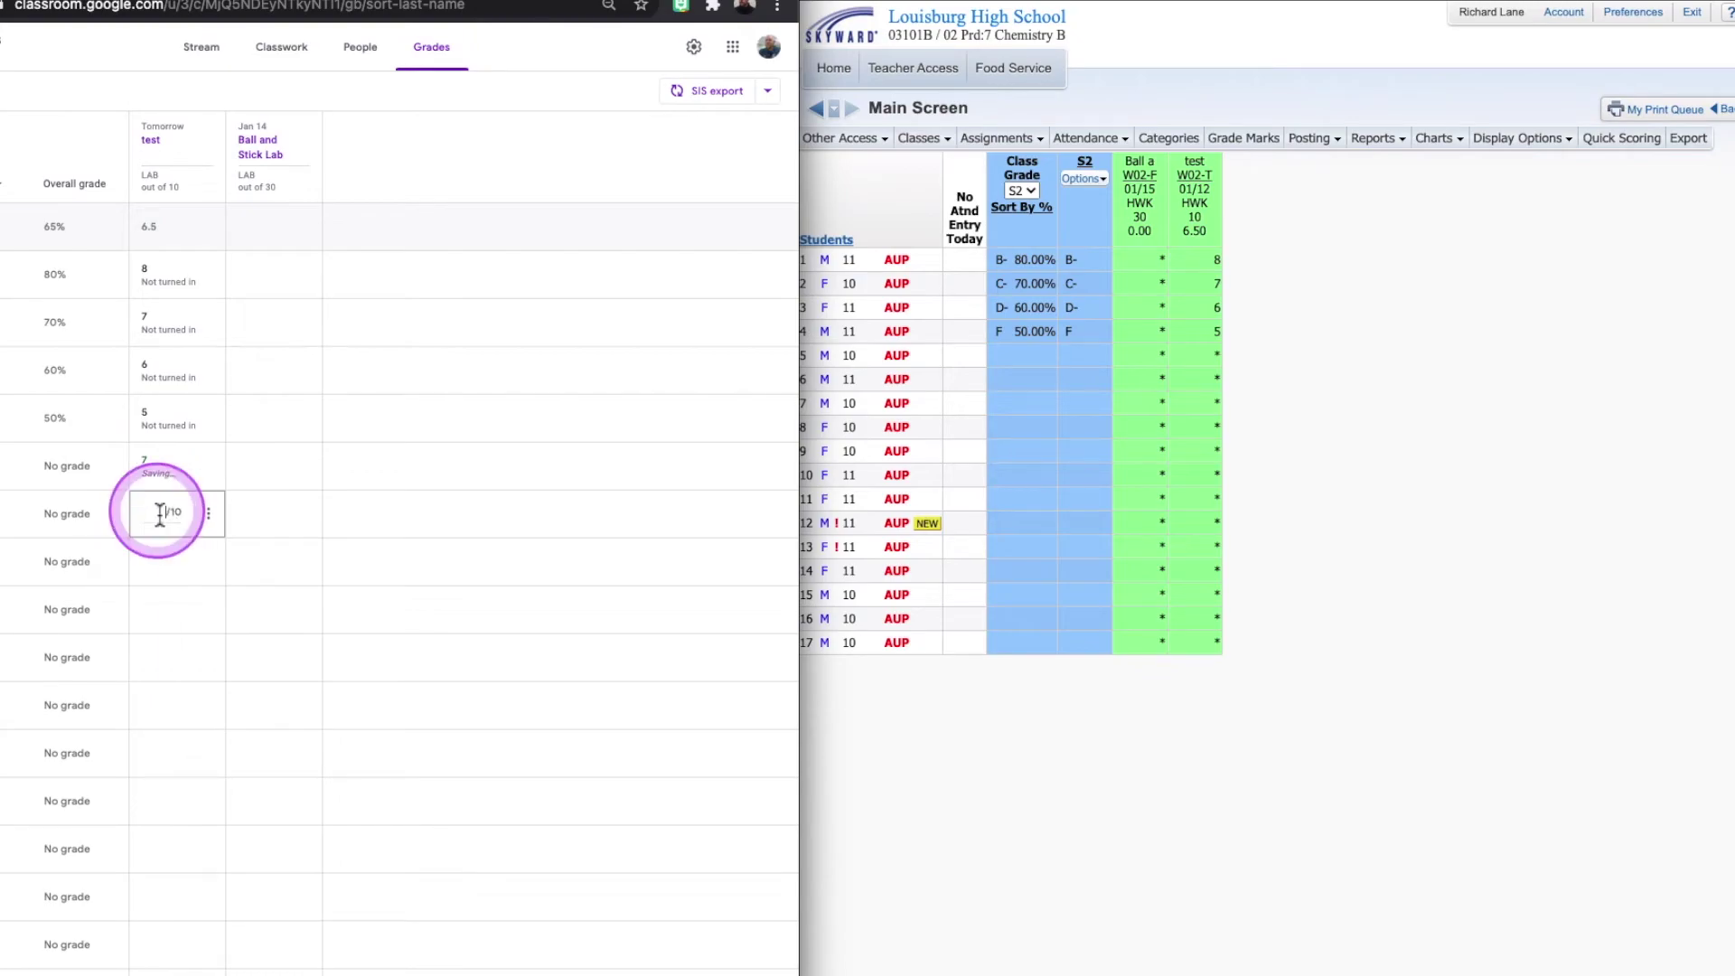
type("1")
left_click(260, 498)
Step: Return all newly graded work for the test assignment to the students, including the unsubmitted assignments
left_click(209, 137)
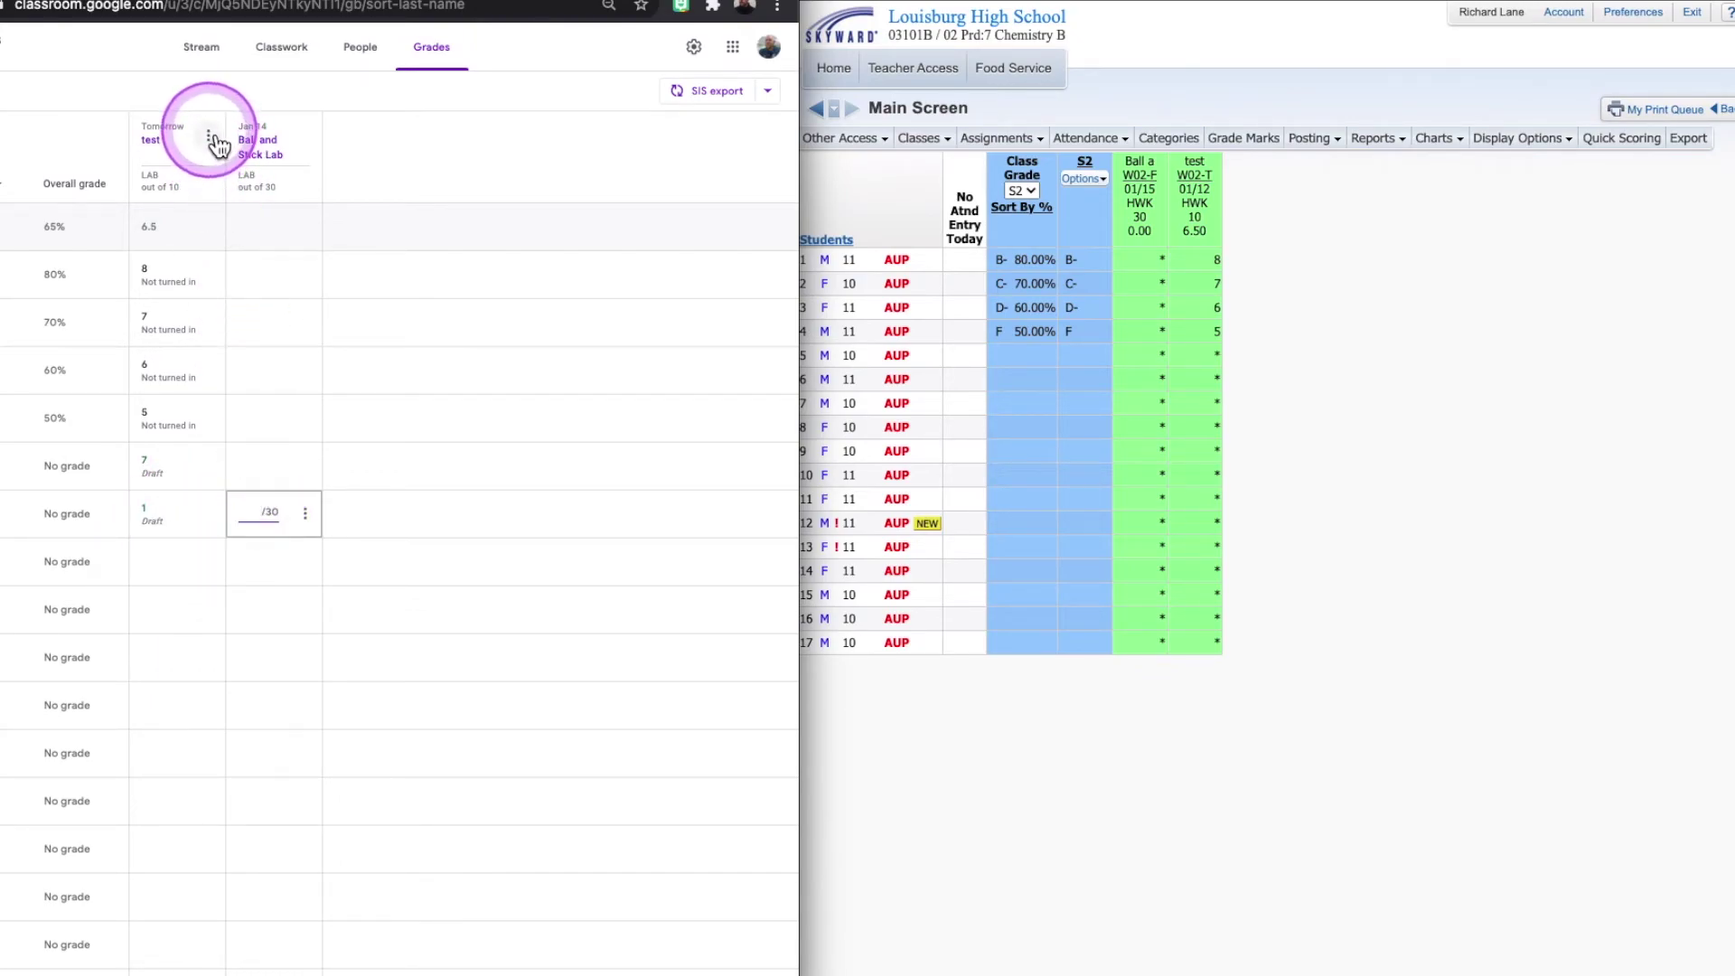
left_click(178, 237)
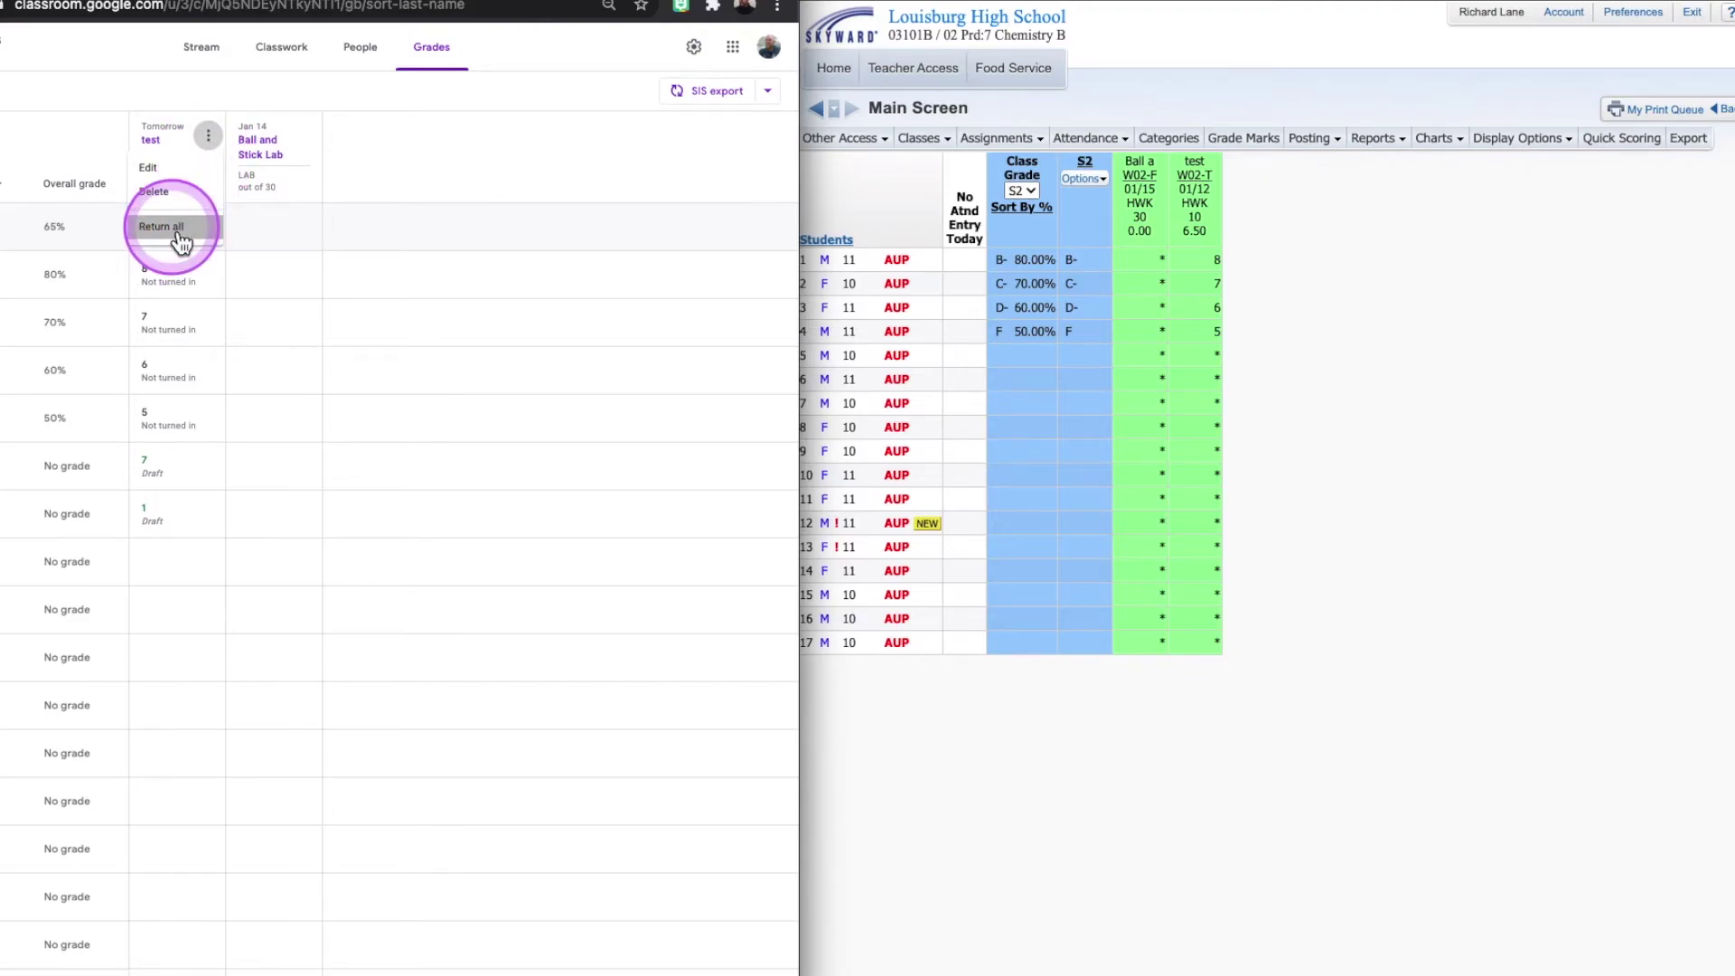
left_click(413, 550)
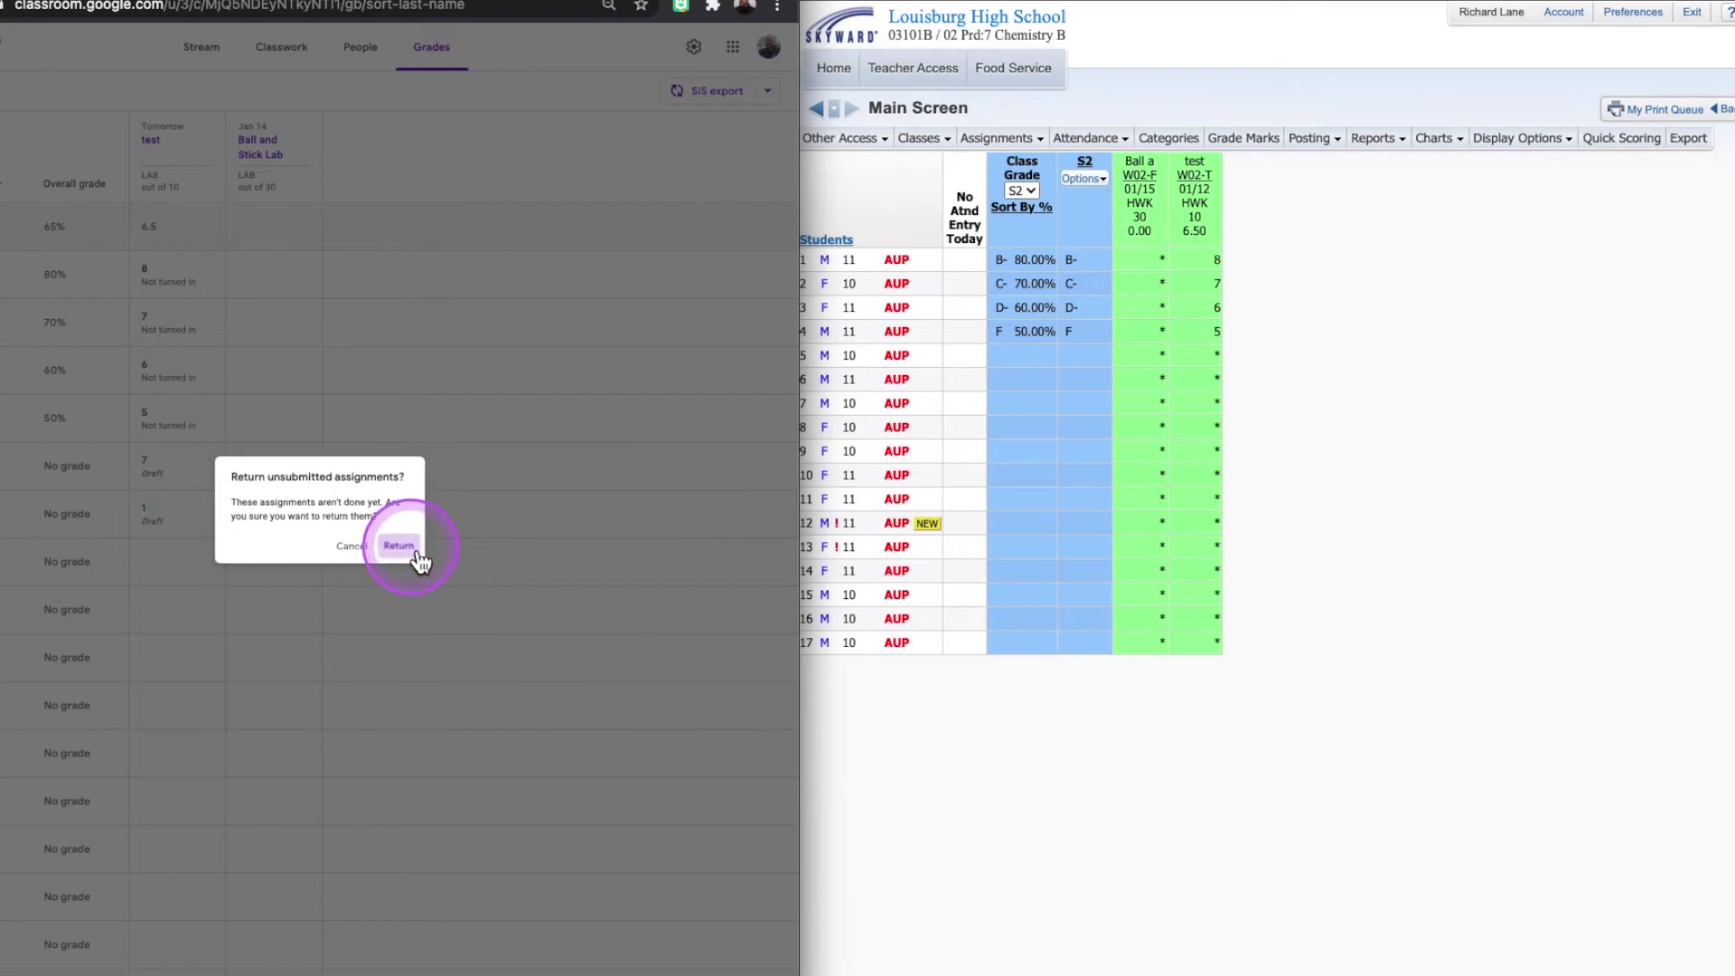
left_click(415, 553)
left_click(437, 586)
left_click(456, 607)
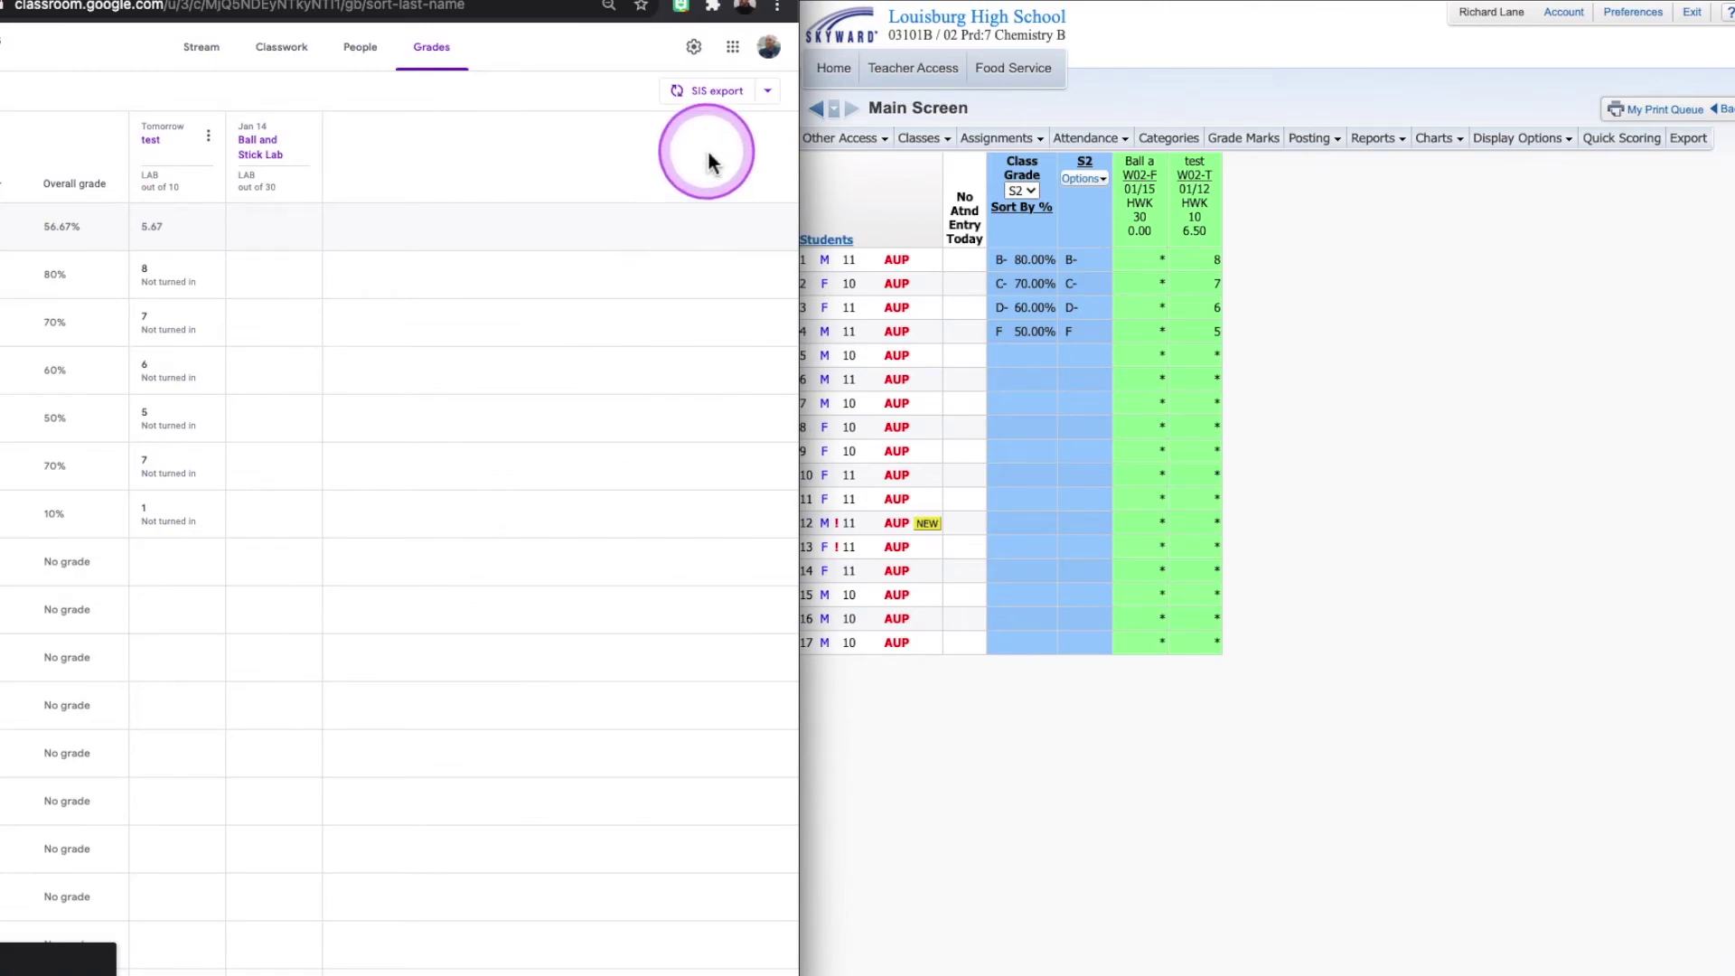
Step: Export the pending test grade updates to the linked SIS class Chemistry B-03101B/02
left_click(719, 103)
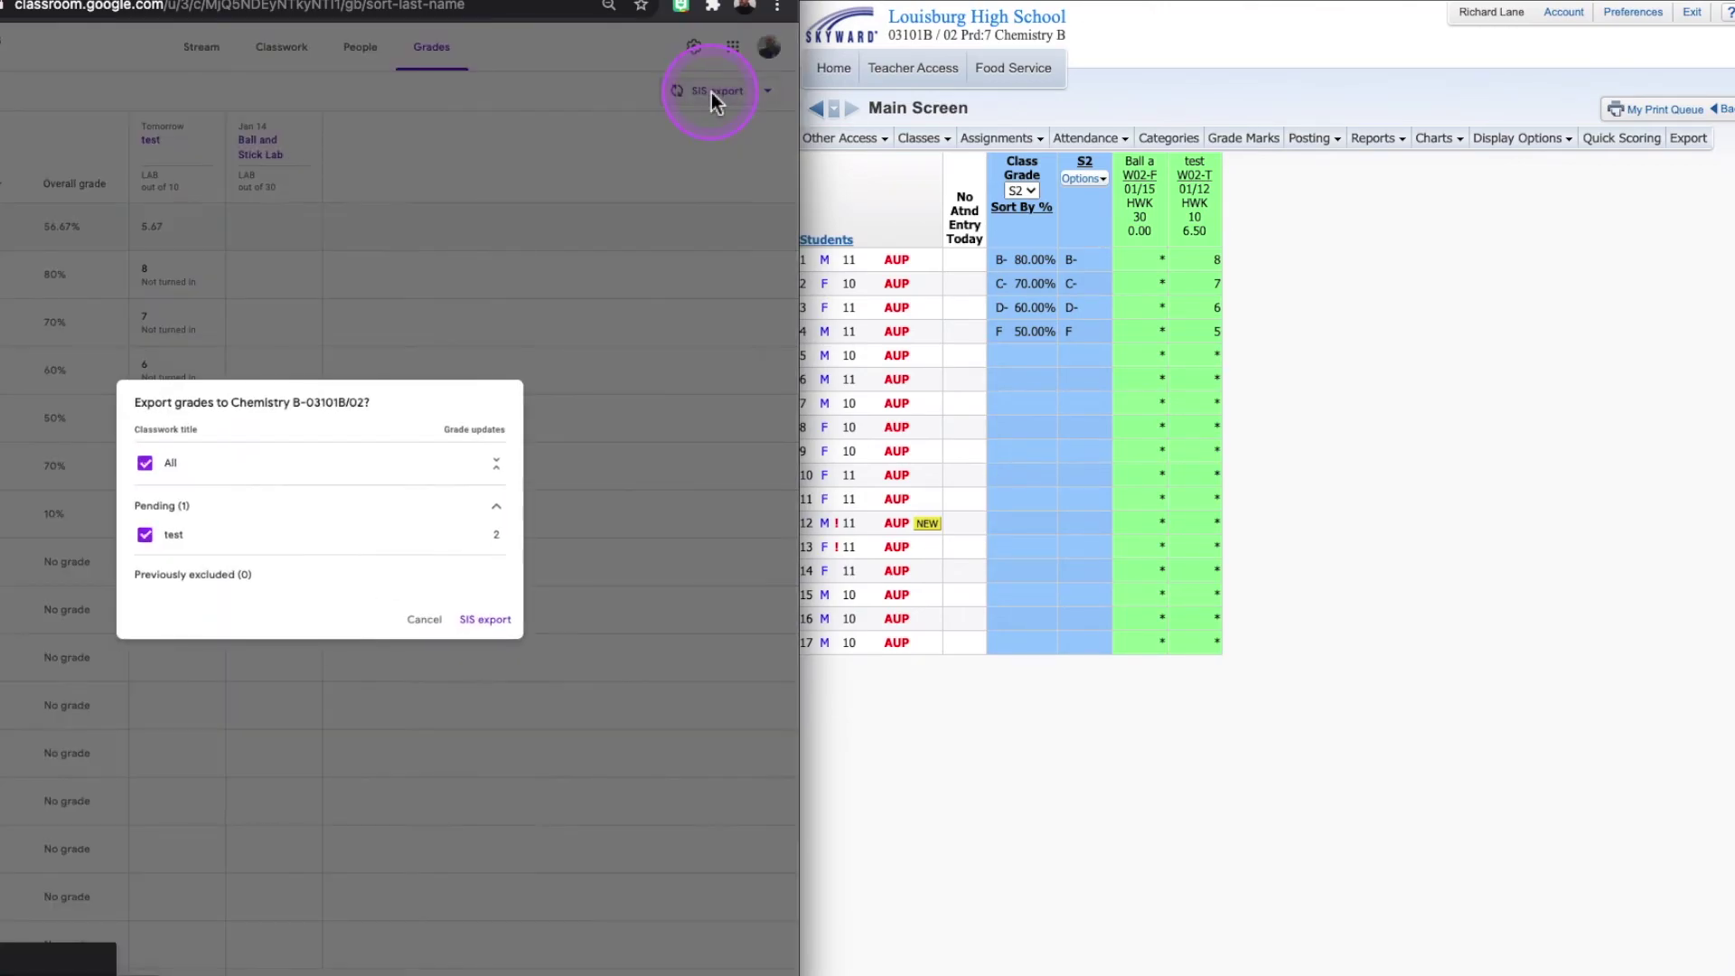
left_click(486, 619)
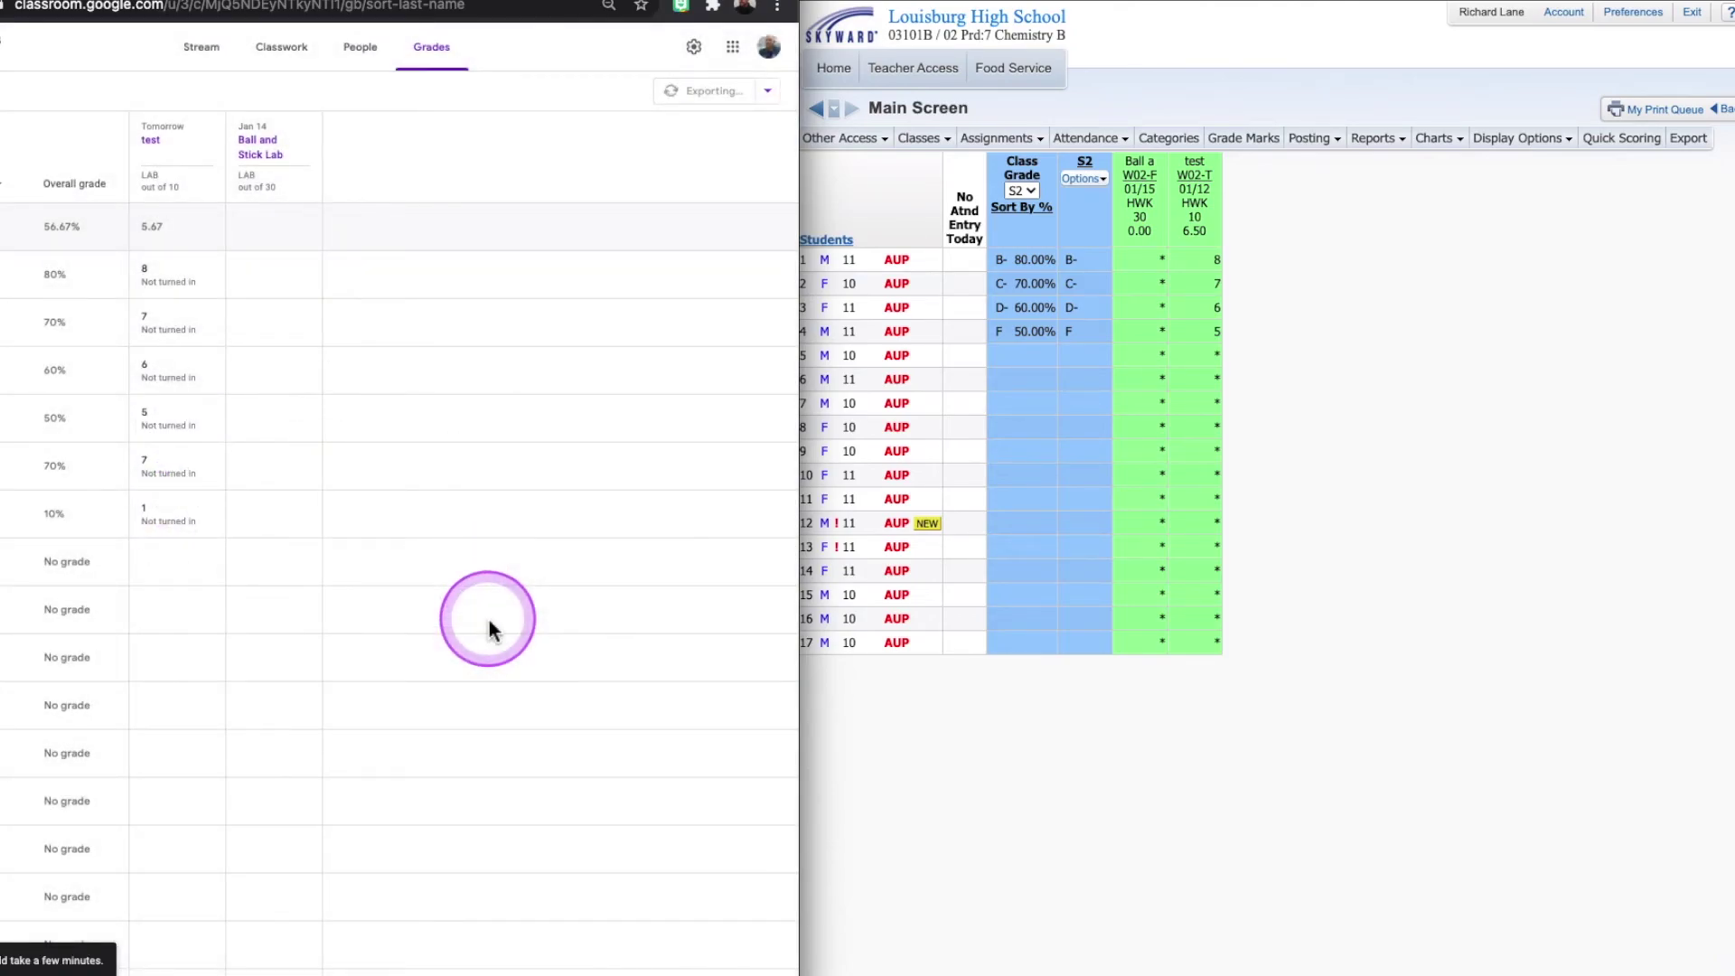
left_click_drag(490, 620, 536, 246)
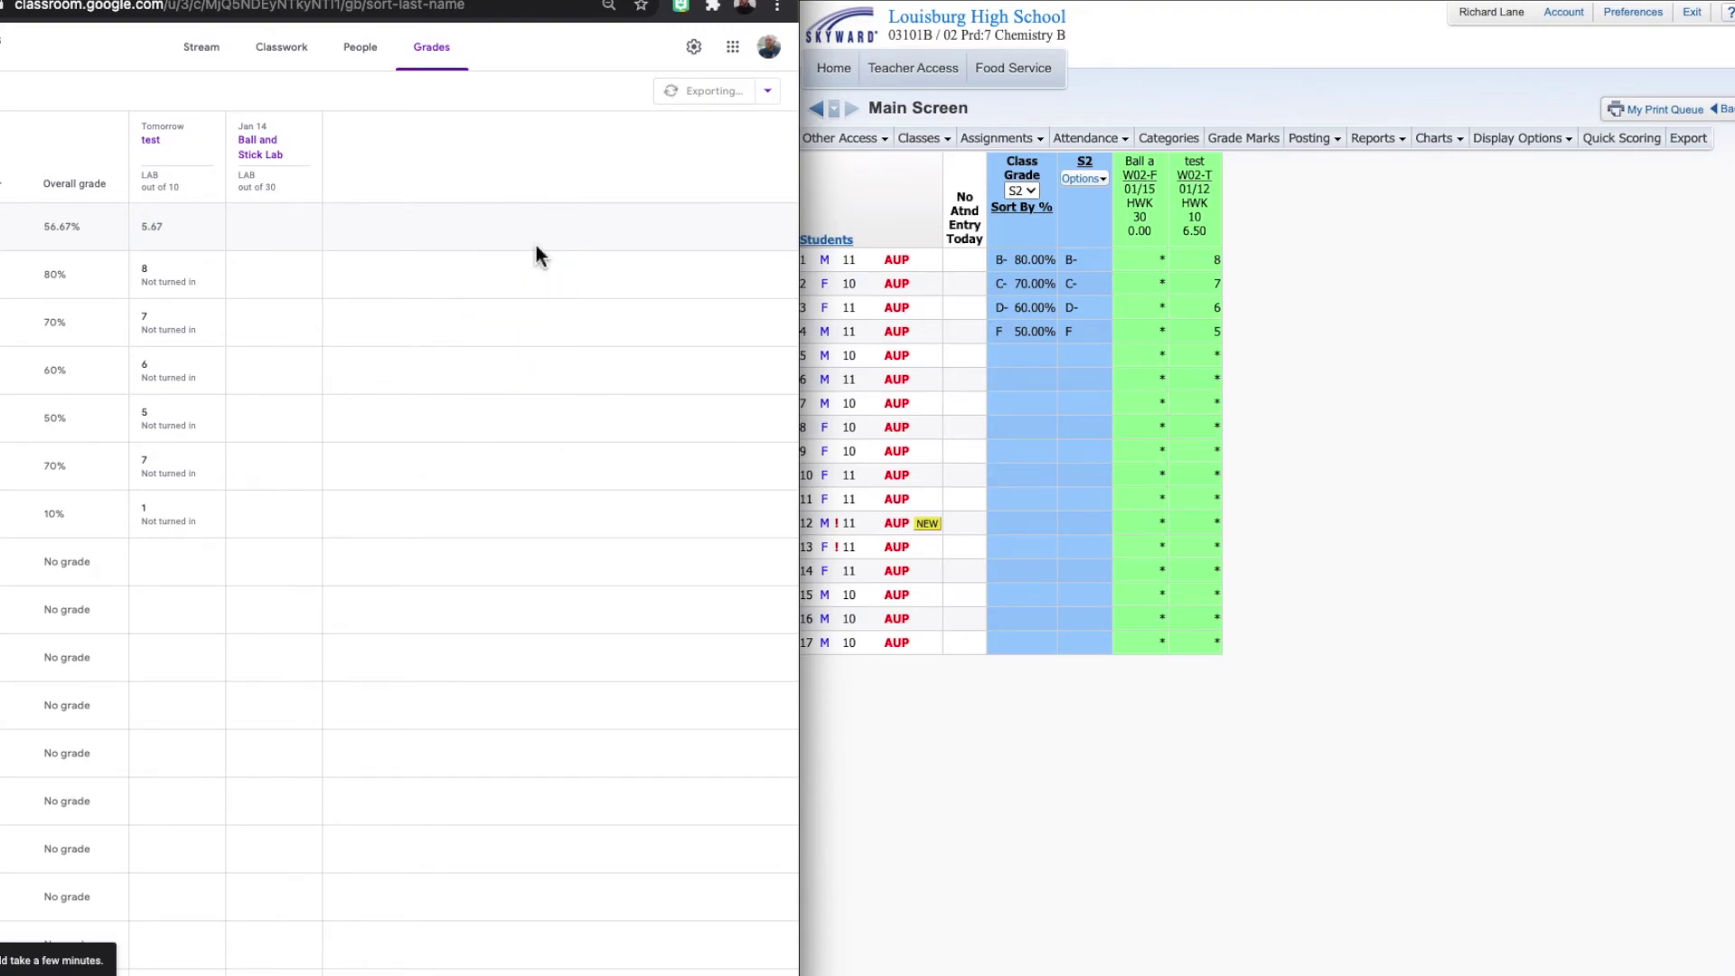
mouse_move(534, 240)
left_mouse_down()
mouse_move(500, 271)
mouse_move(499, 299)
mouse_move(478, 274)
left_mouse_up()
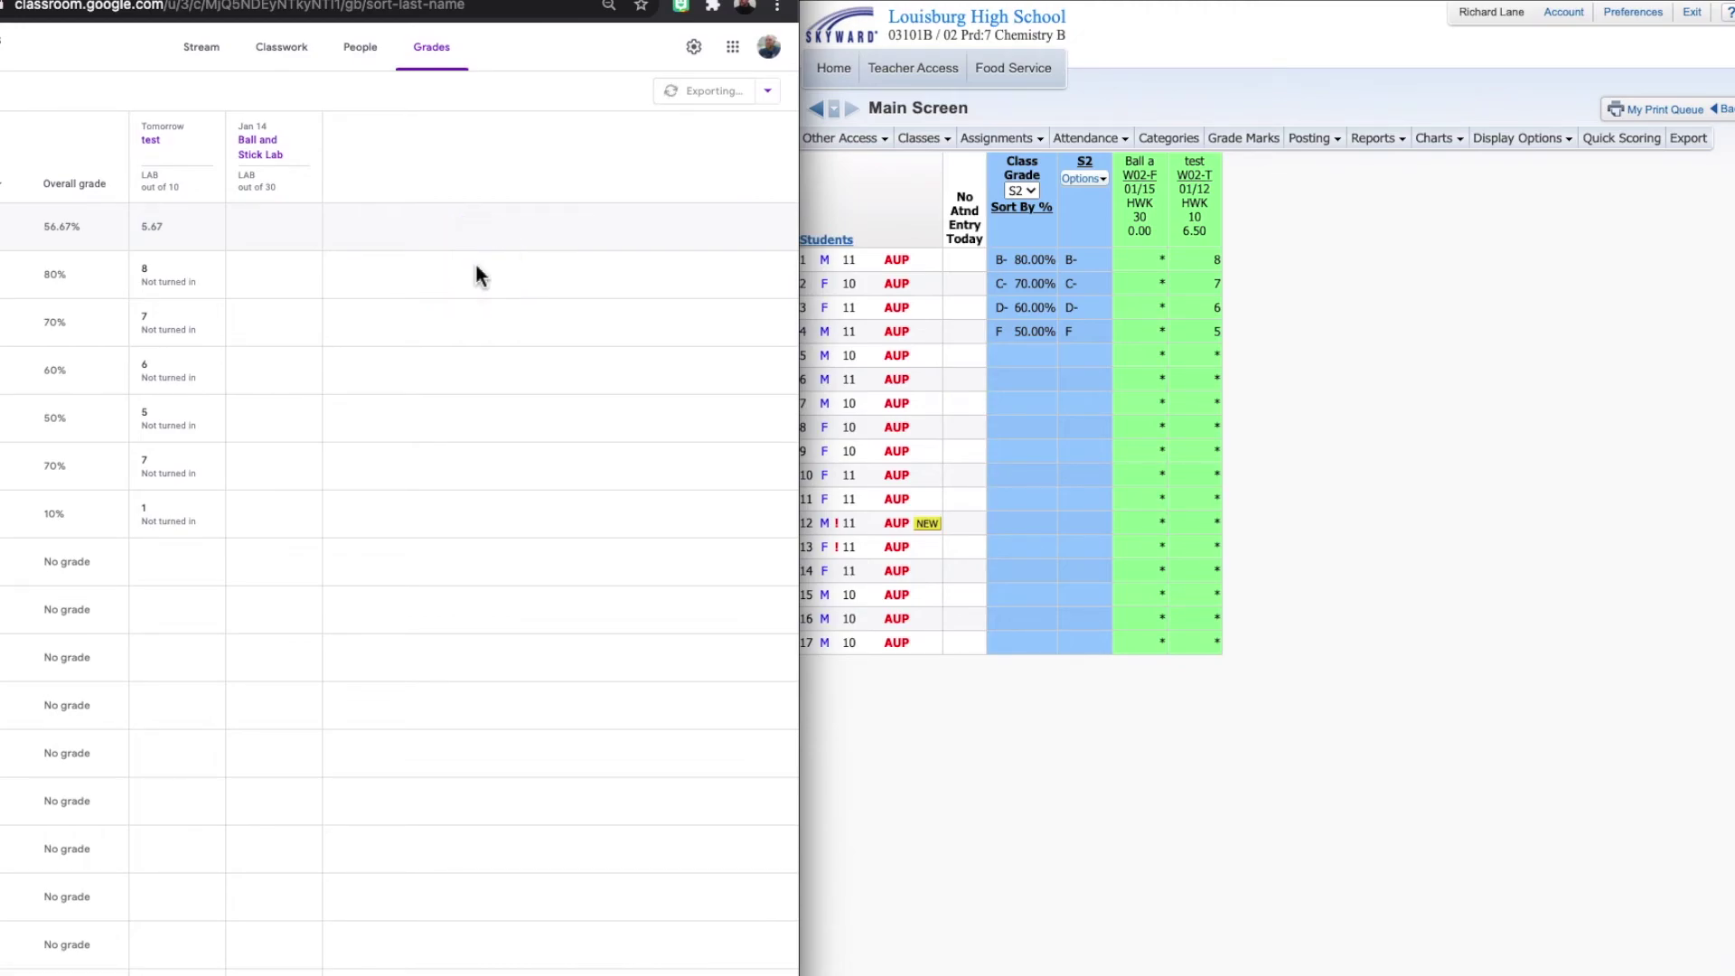
Step: Reload the period 7 Chemistry B gradebook (03101B / 02) in Skyward to check the updated test grades
mouse_move(562, 154)
left_mouse_down()
mouse_move(811, 256)
mouse_move(932, 228)
mouse_move(374, 356)
mouse_move(753, 124)
mouse_move(937, 176)
left_mouse_up()
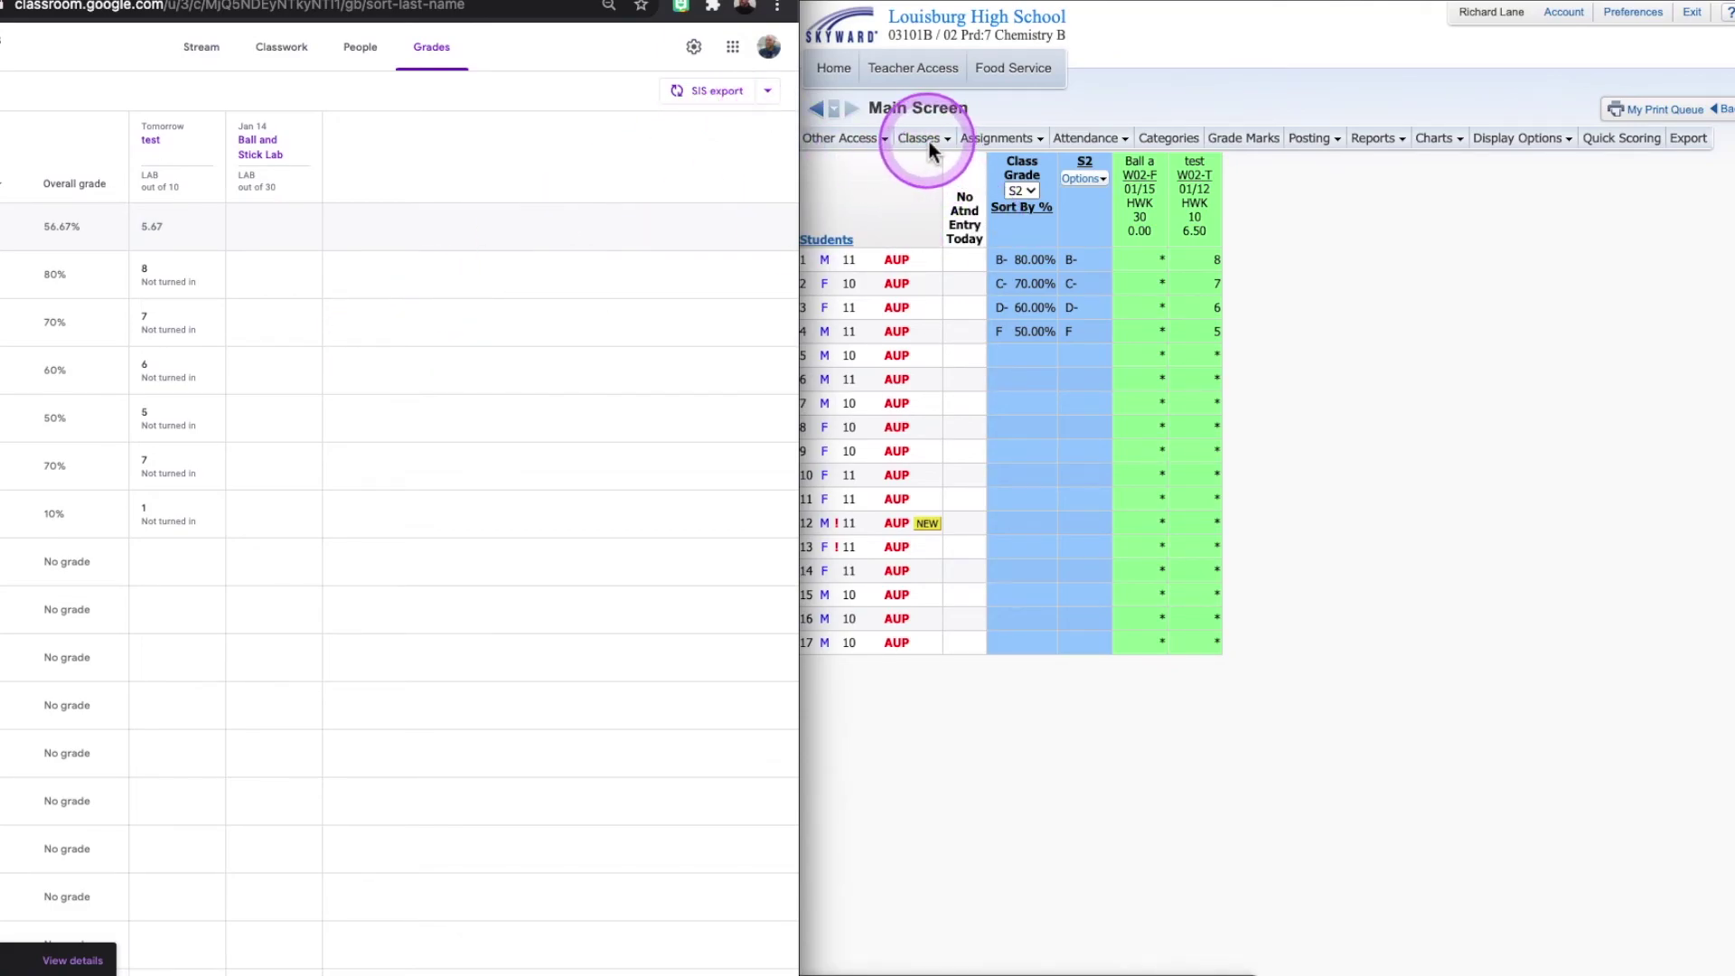
left_click(926, 138)
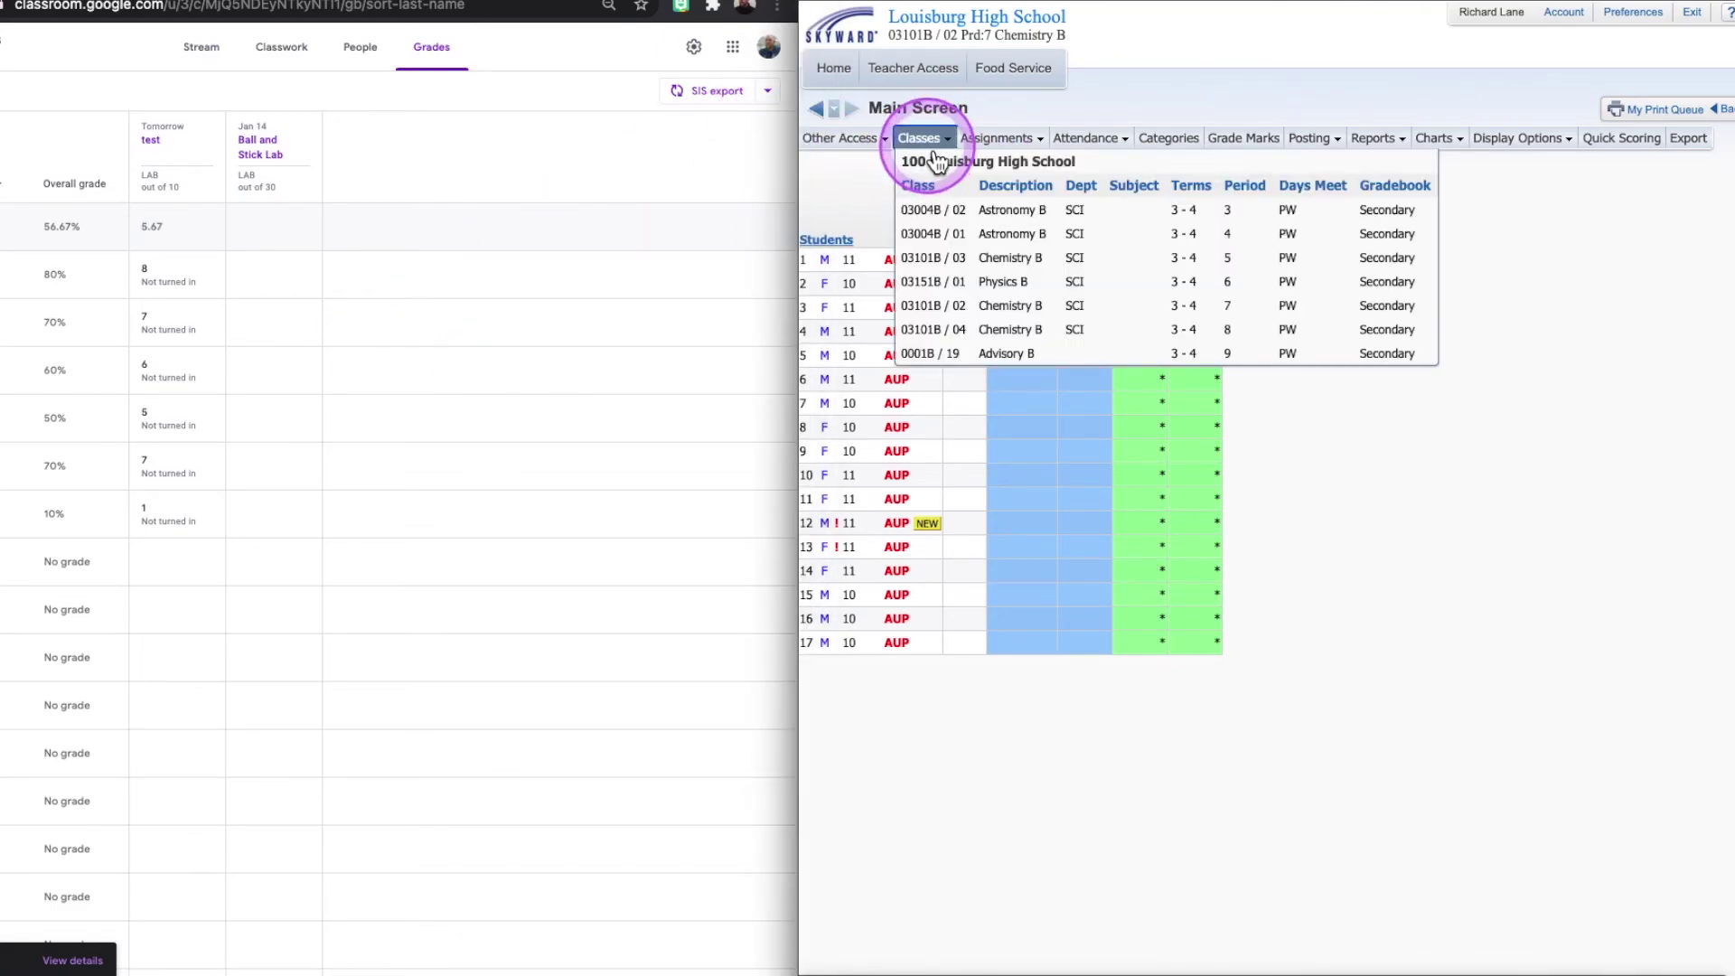
left_click(989, 312)
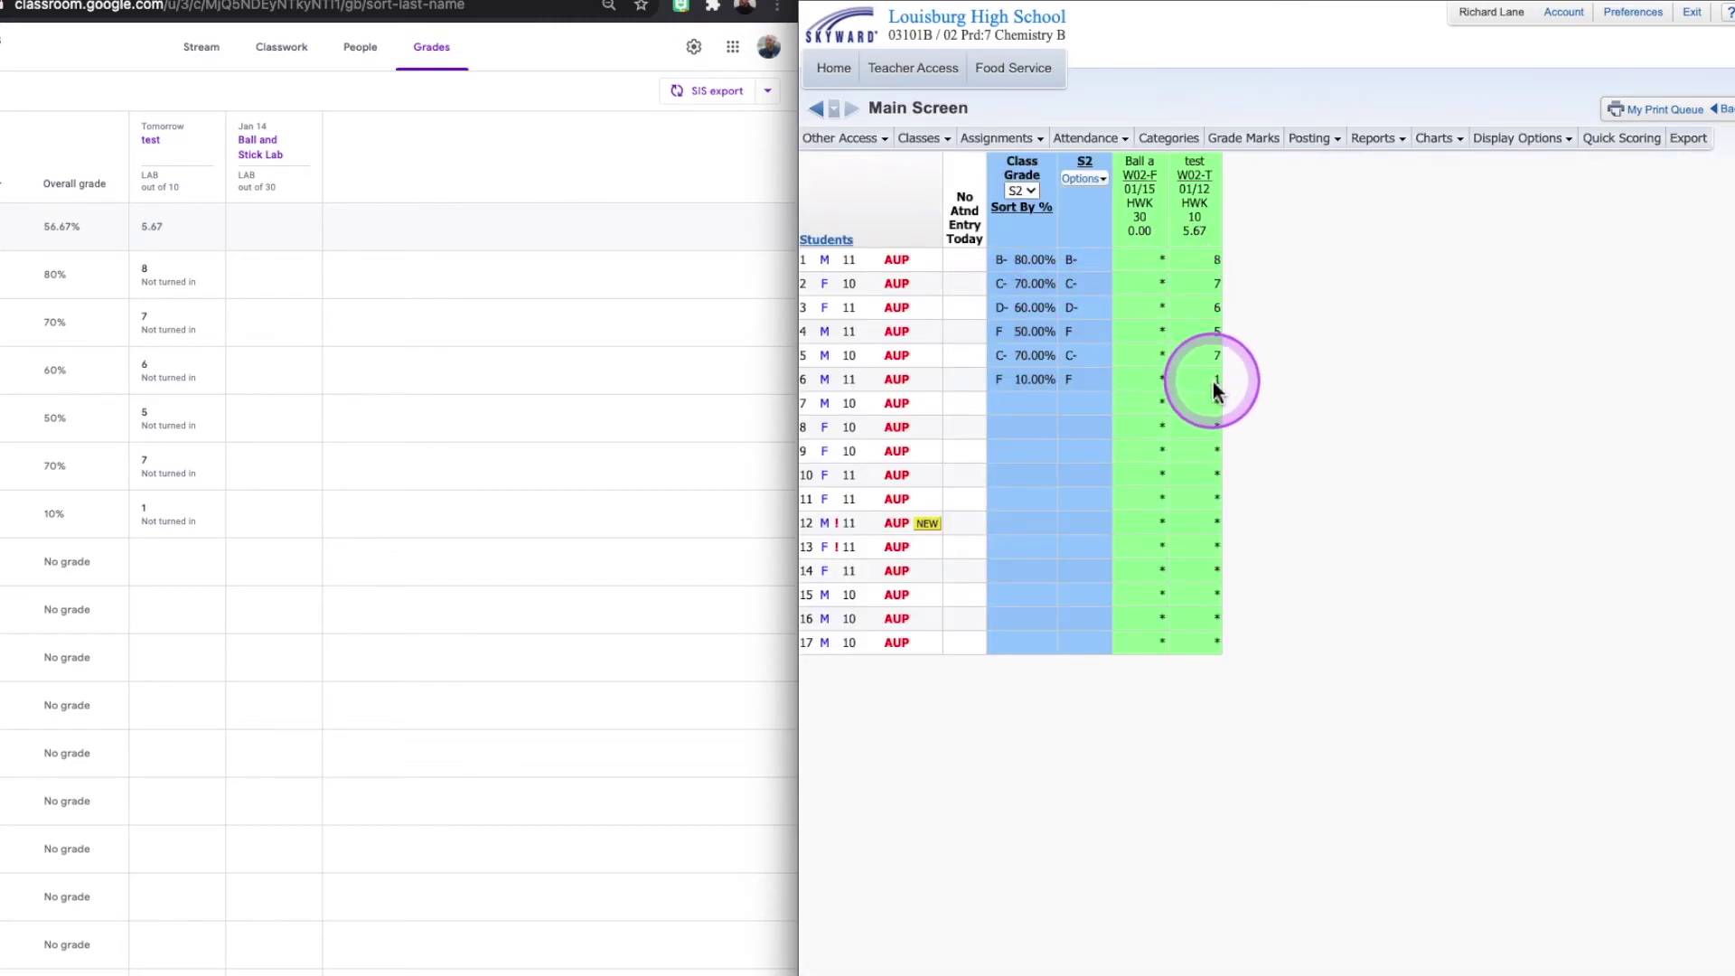
Step: Change the test assignment's category to LAB - Lab 35% in Skyward, save it and return to the class gradebook
left_click(1201, 209)
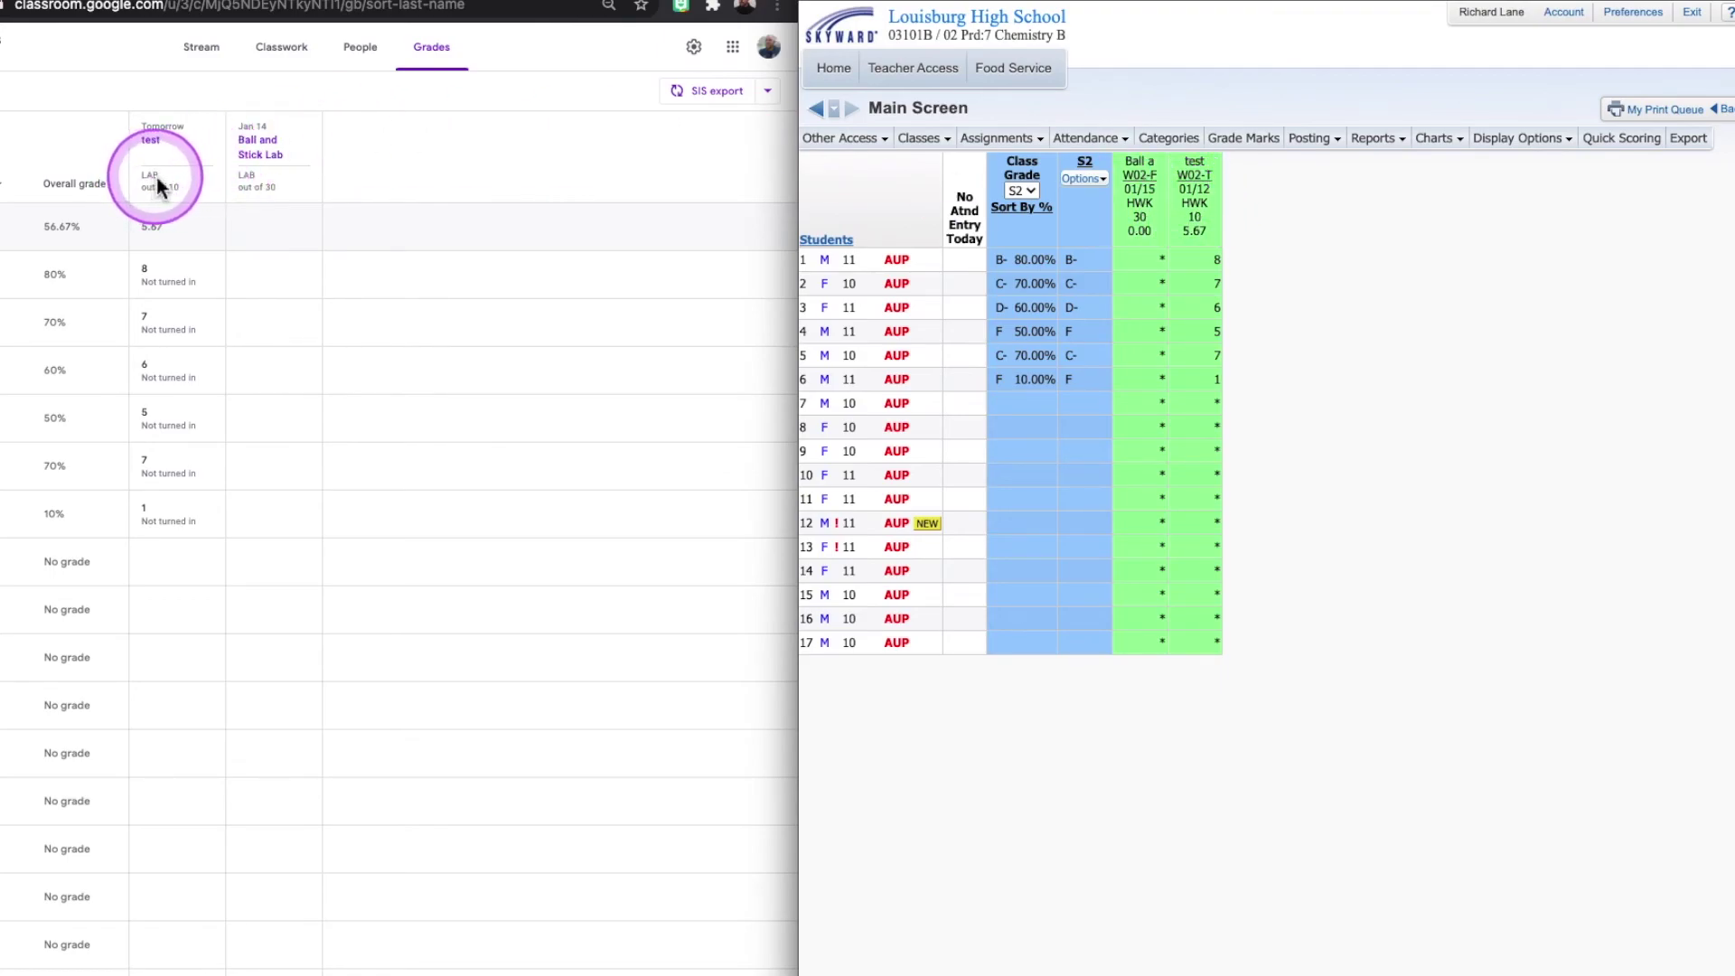
left_click(1200, 189)
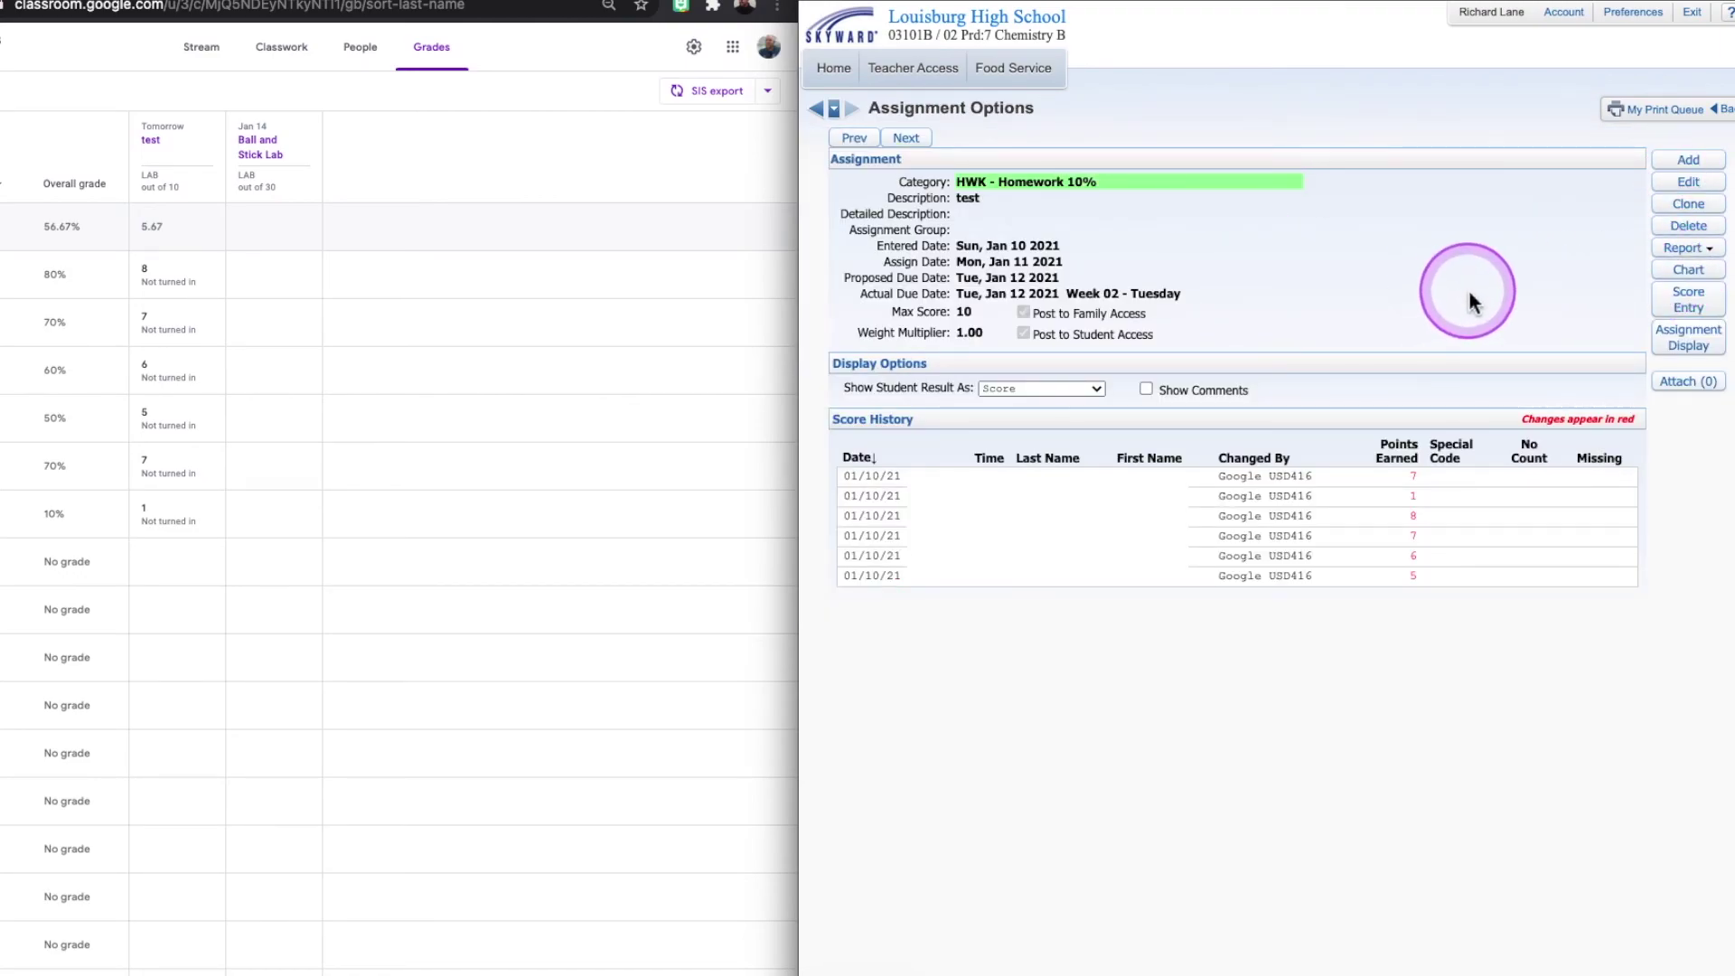
left_click(1698, 187)
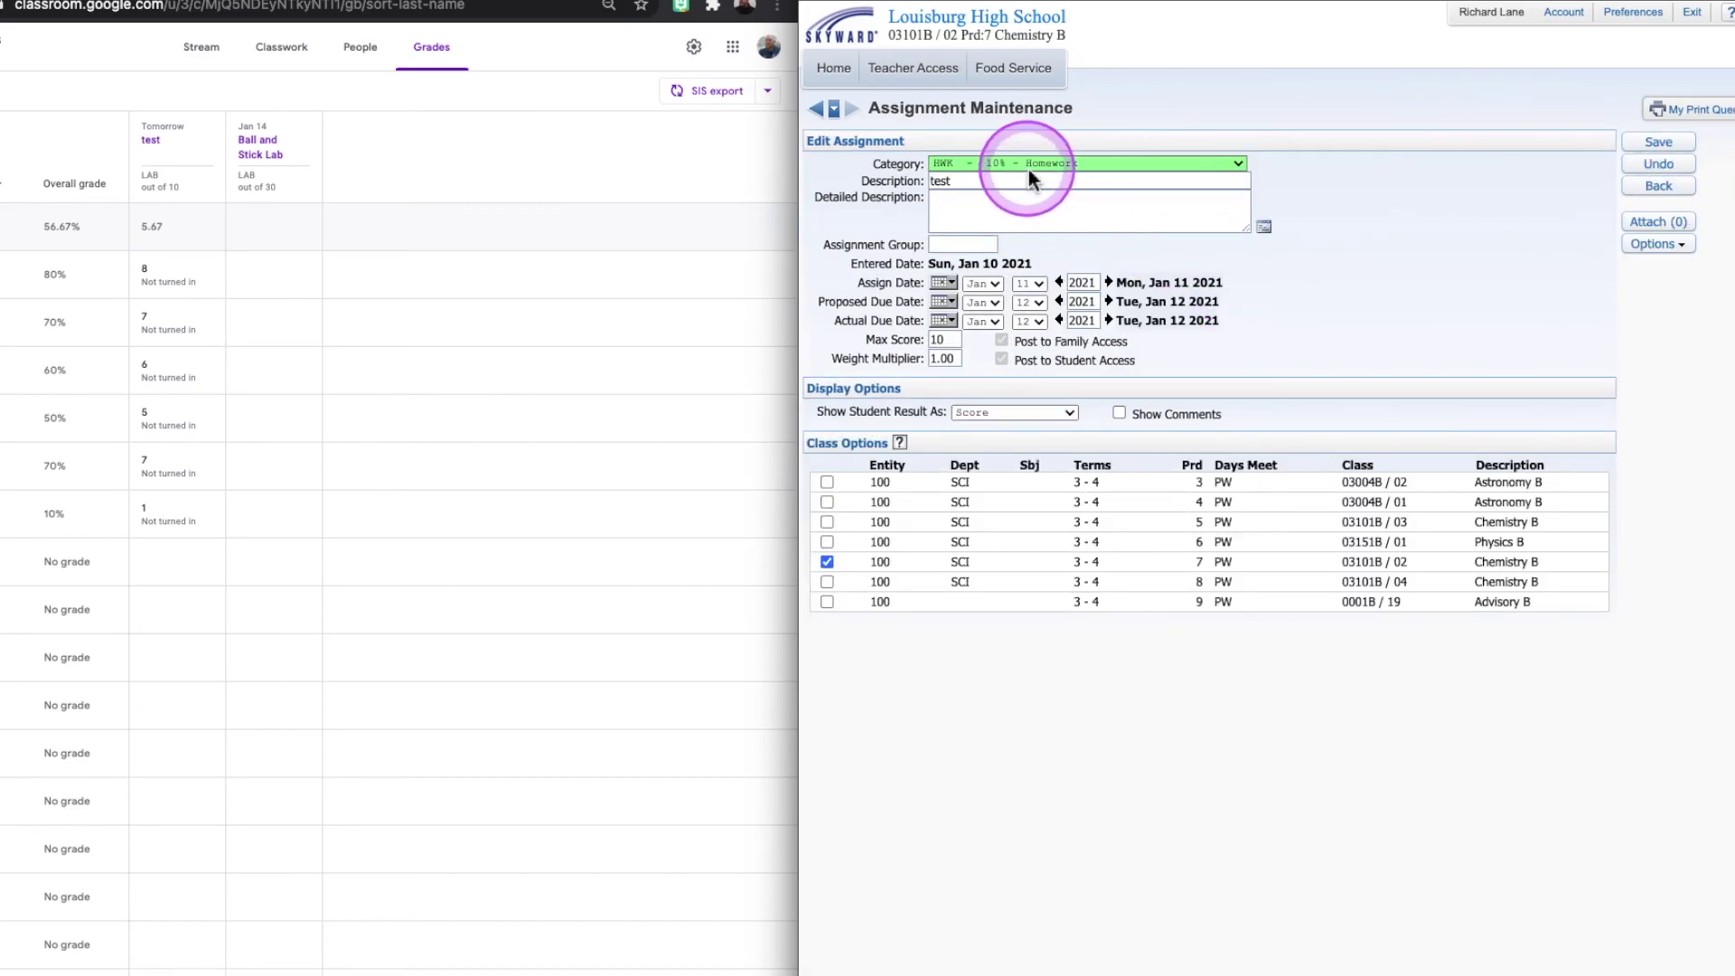
left_click(1027, 165)
left_click(1026, 181)
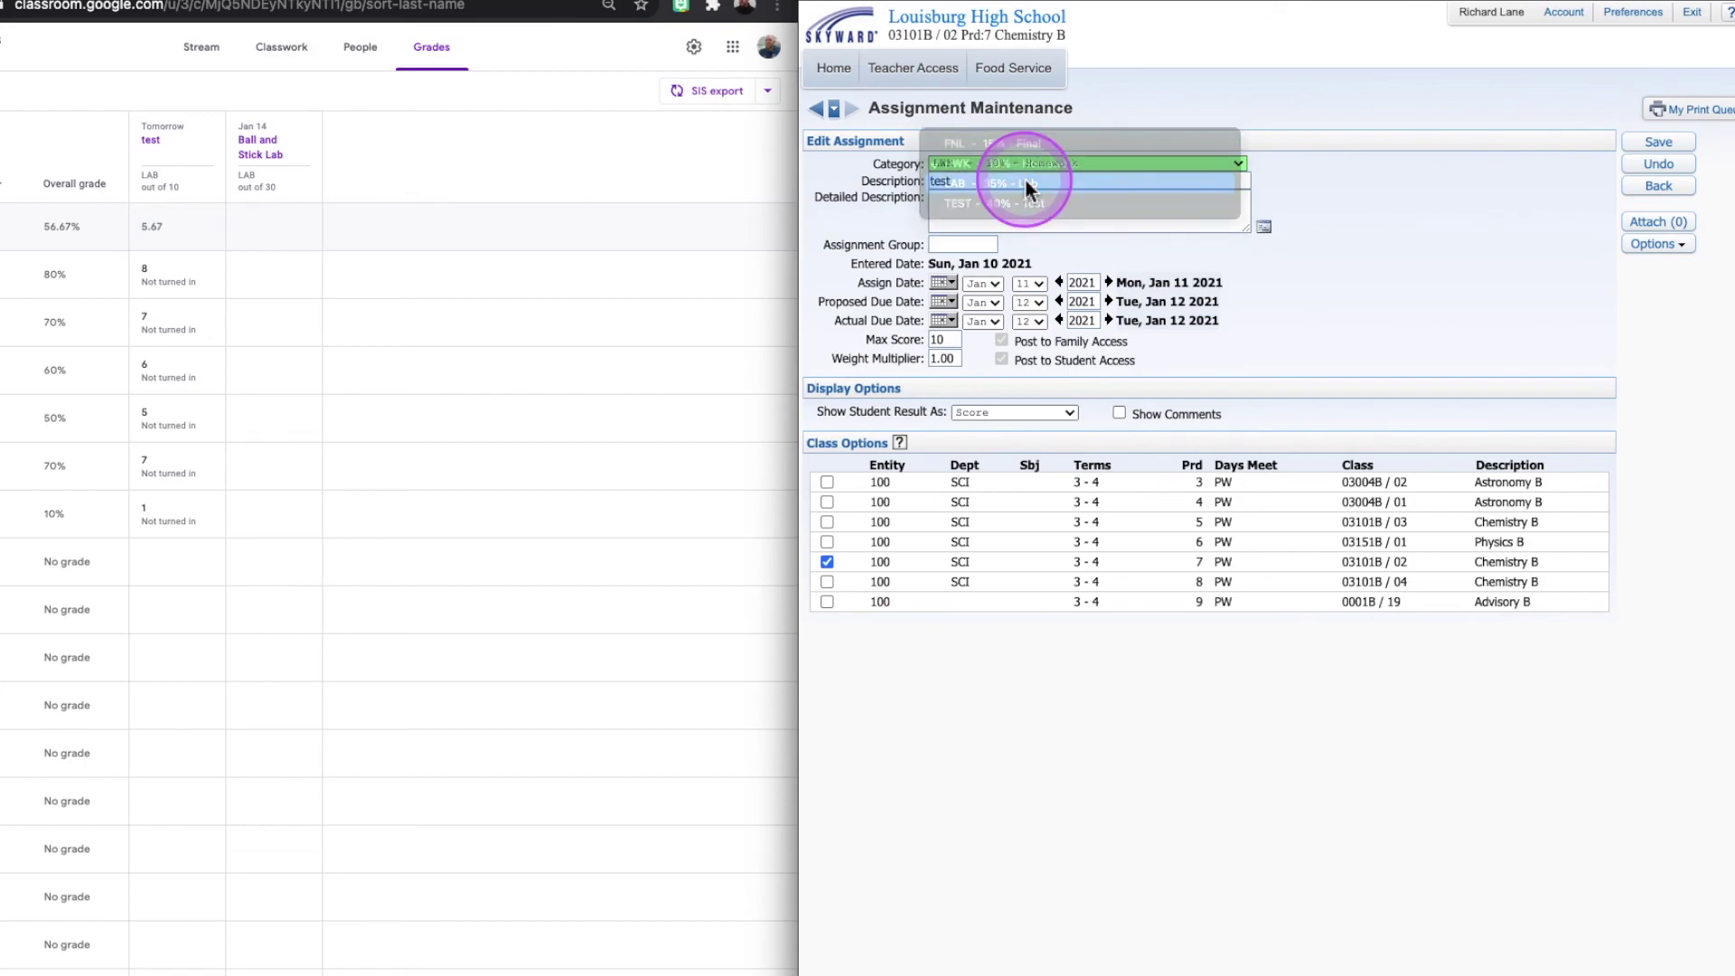
left_click(1658, 142)
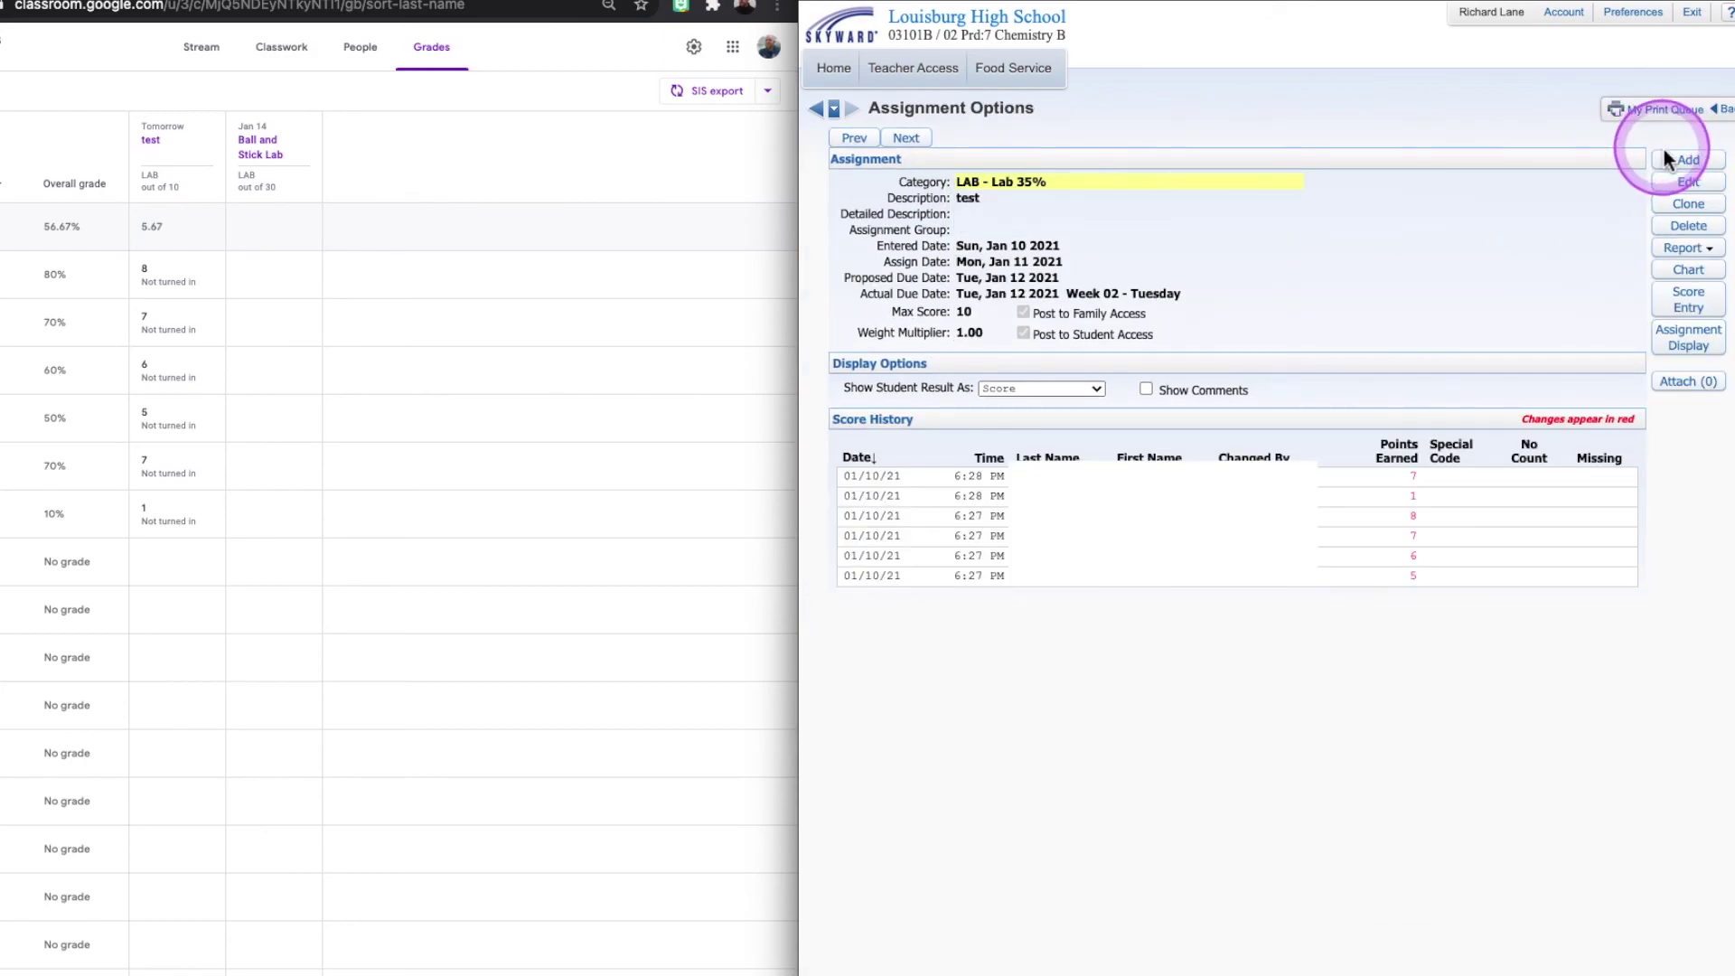
left_click(816, 110)
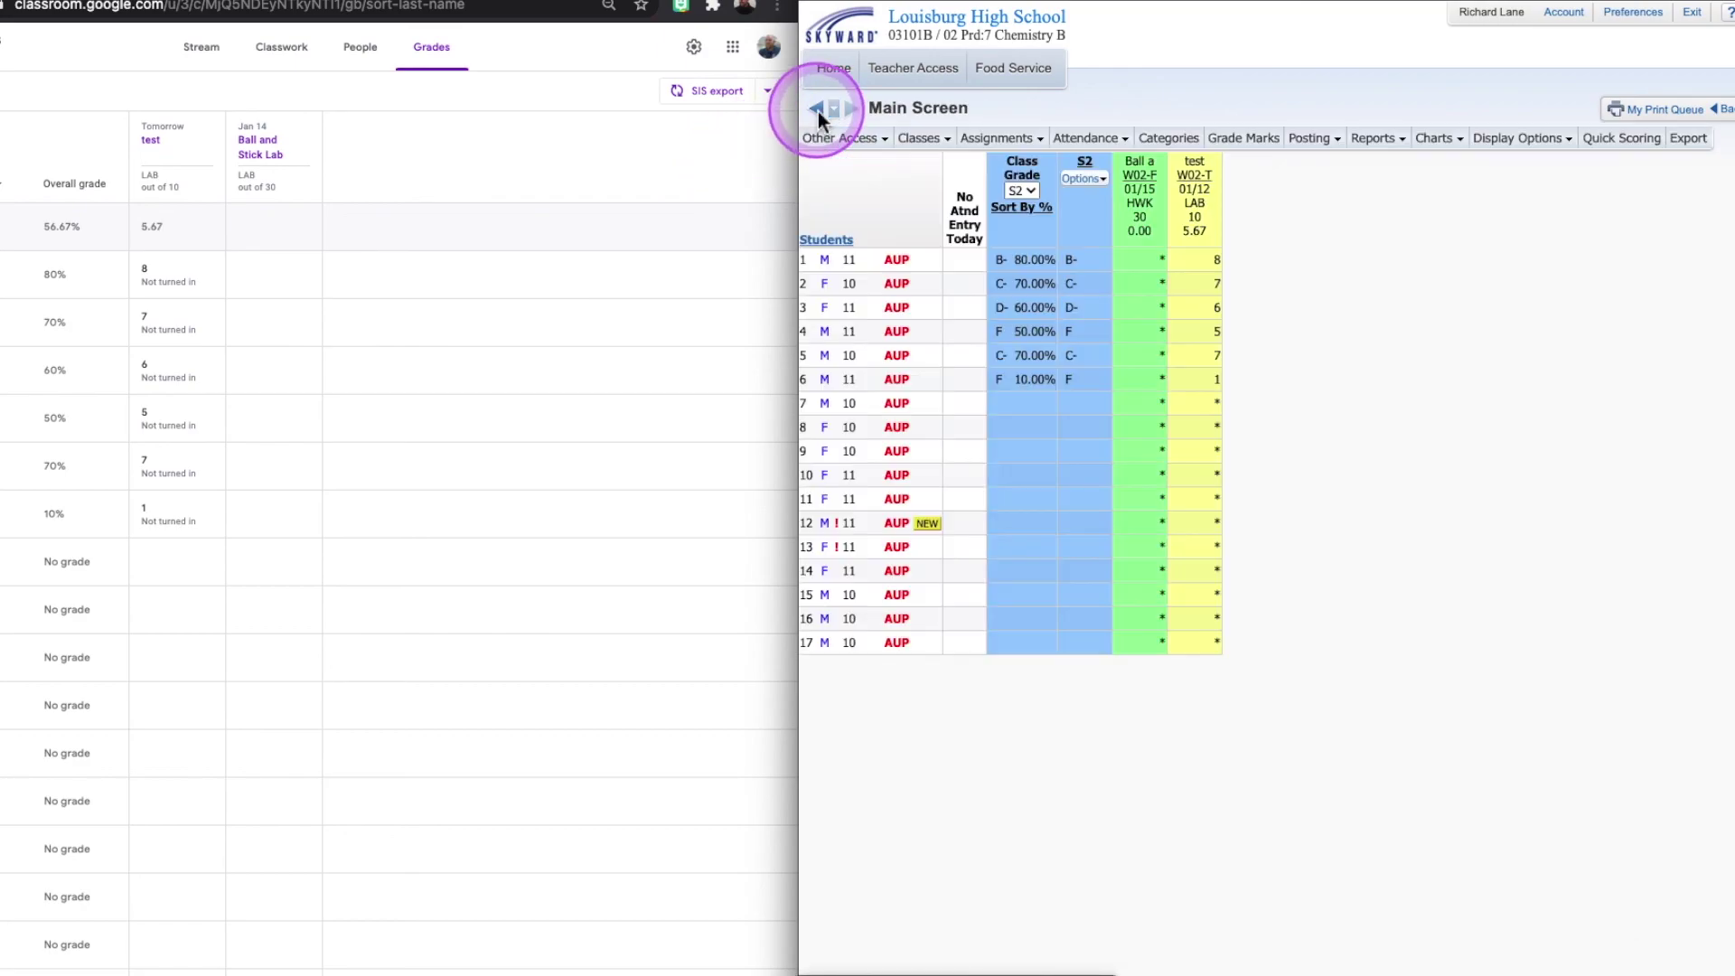